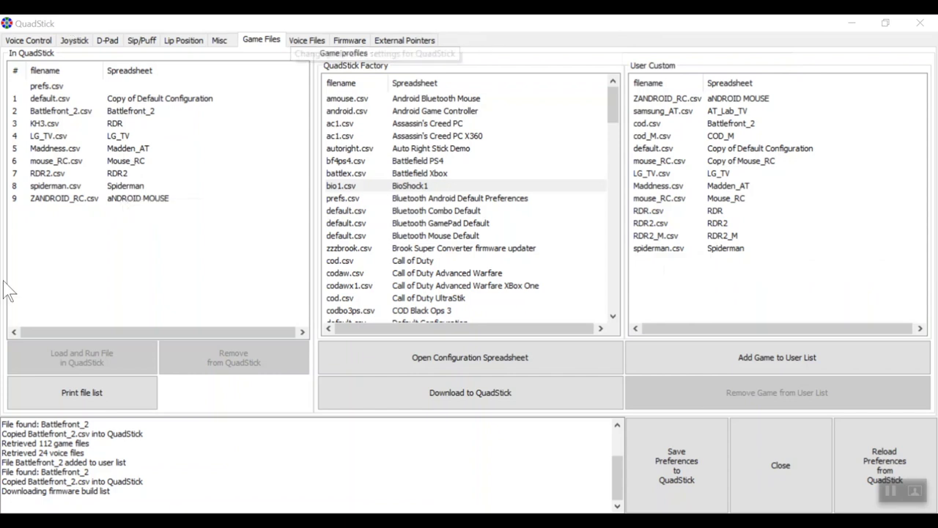
Switch to the browser and examine the QuadStick Manager Program and Vocola installers offered on the QuadStick downloads page
click(851, 23)
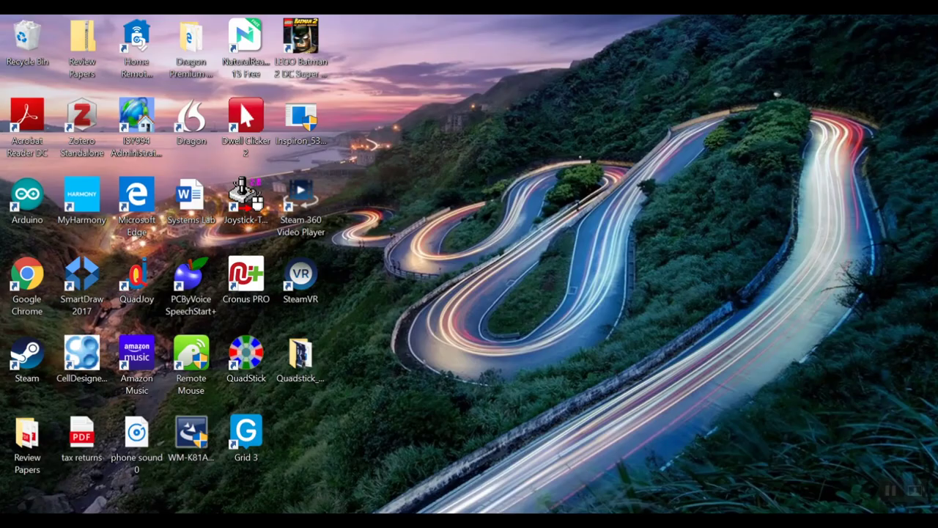
mouse_move(527, 522)
click(658, 485)
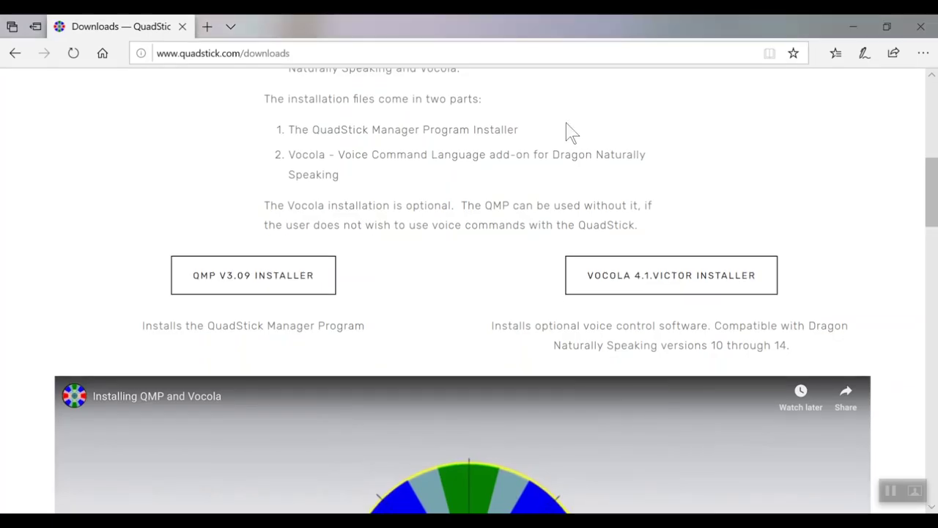
scroll(377, 189, up, 10)
scroll(375, 188, down, 1)
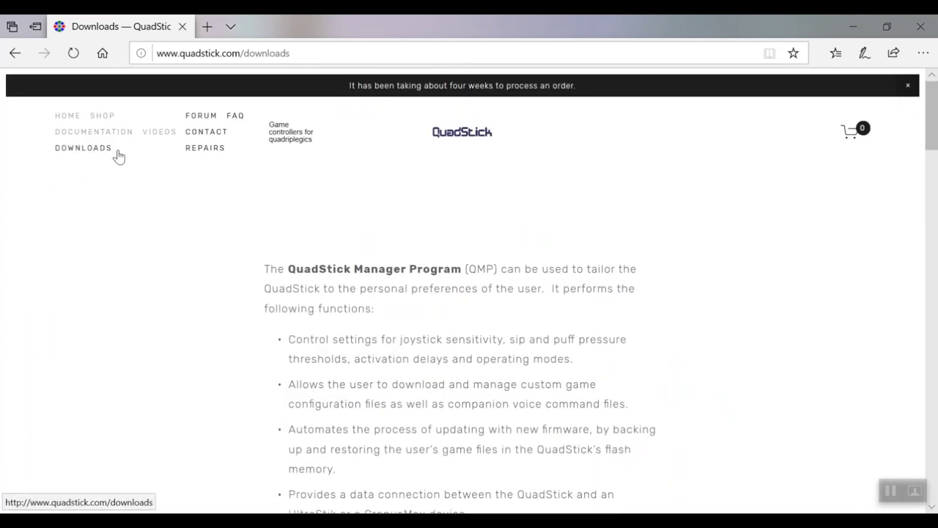
scroll(316, 303, down, 5)
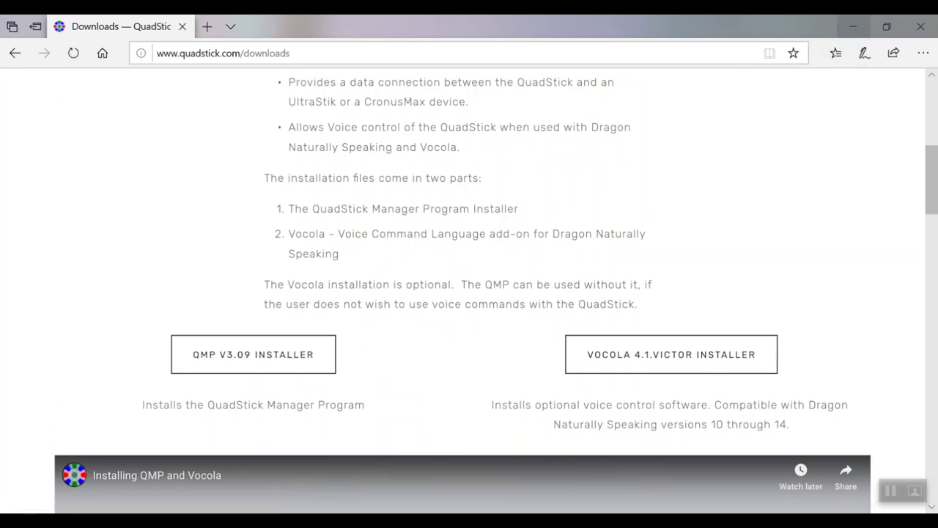
click(853, 26)
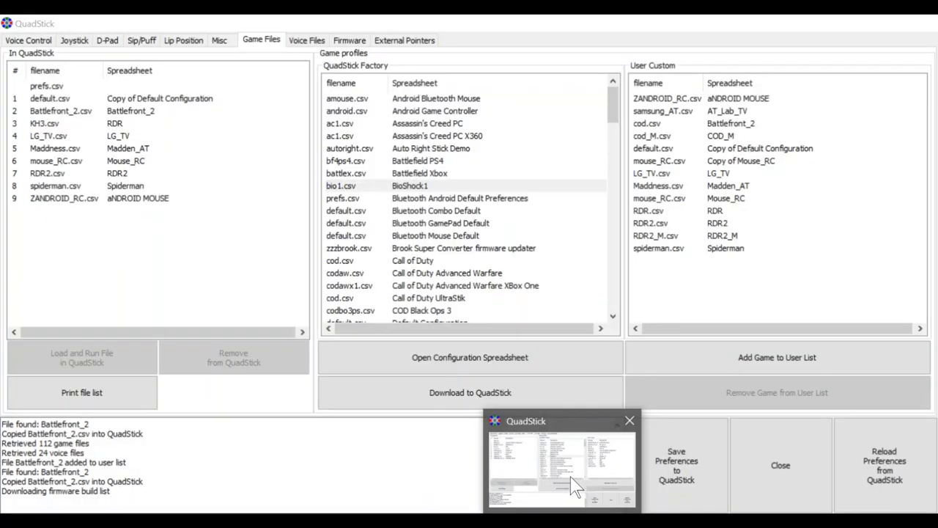
Switch back to QuadStick and look through the game files stored in the device, from default.csv to spiderman.csv
click(570, 477)
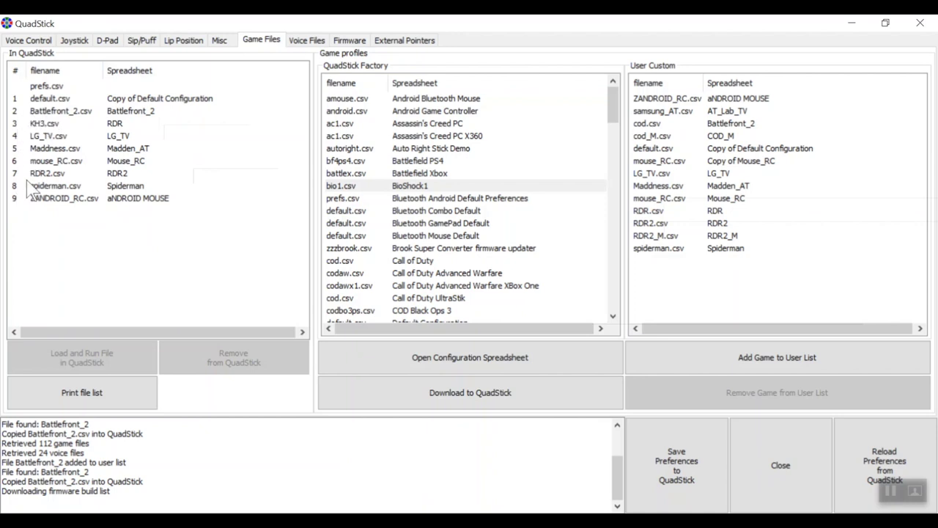
click(49, 102)
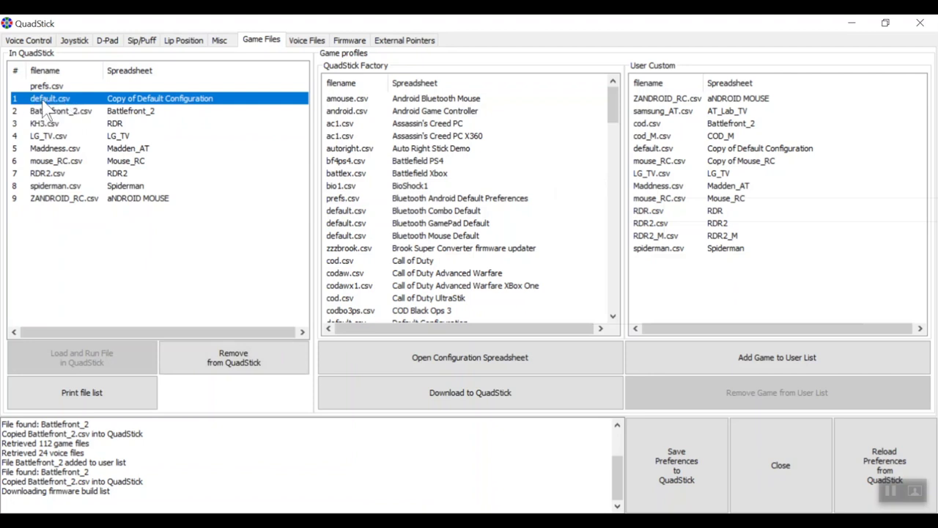
click(46, 111)
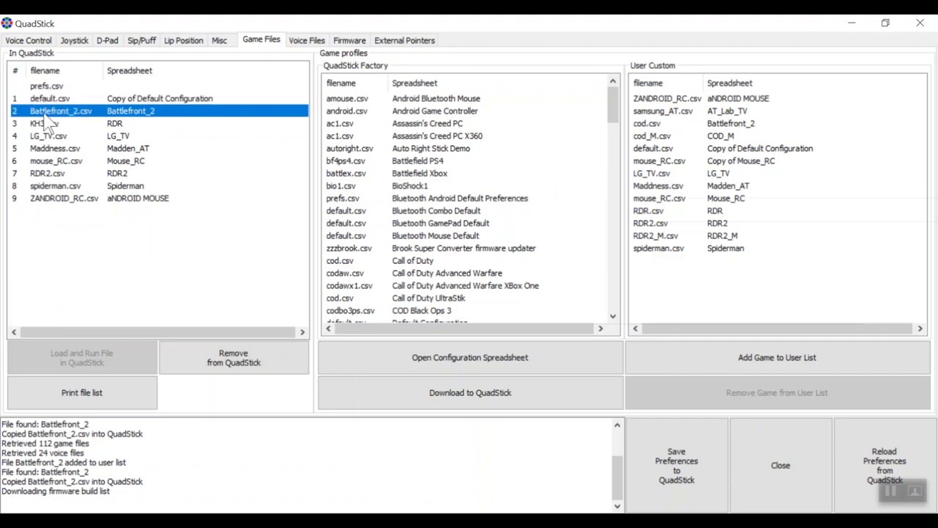
click(47, 124)
click(46, 136)
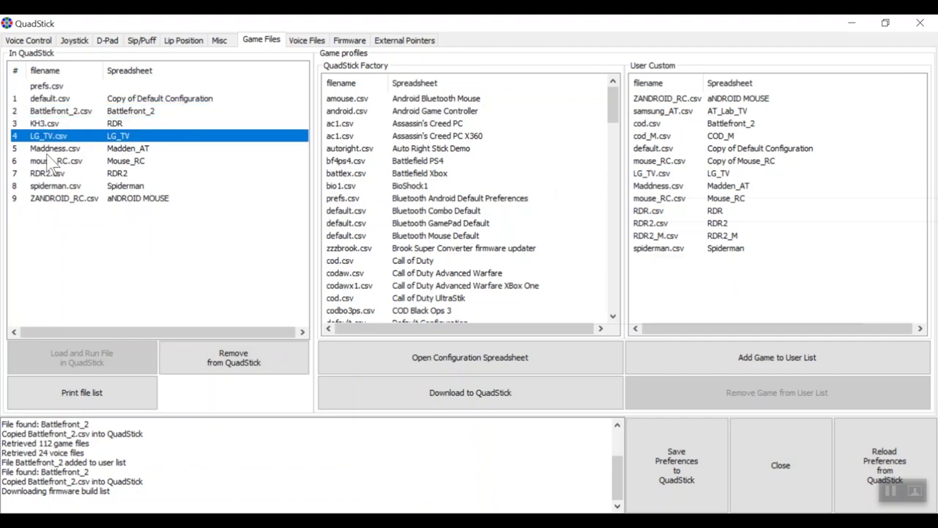
click(52, 161)
click(56, 149)
click(58, 160)
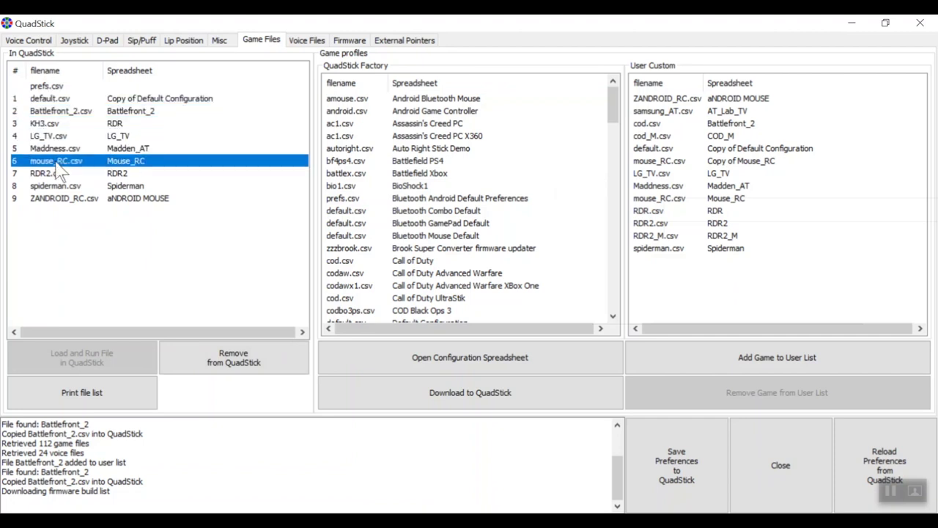
click(60, 174)
click(59, 187)
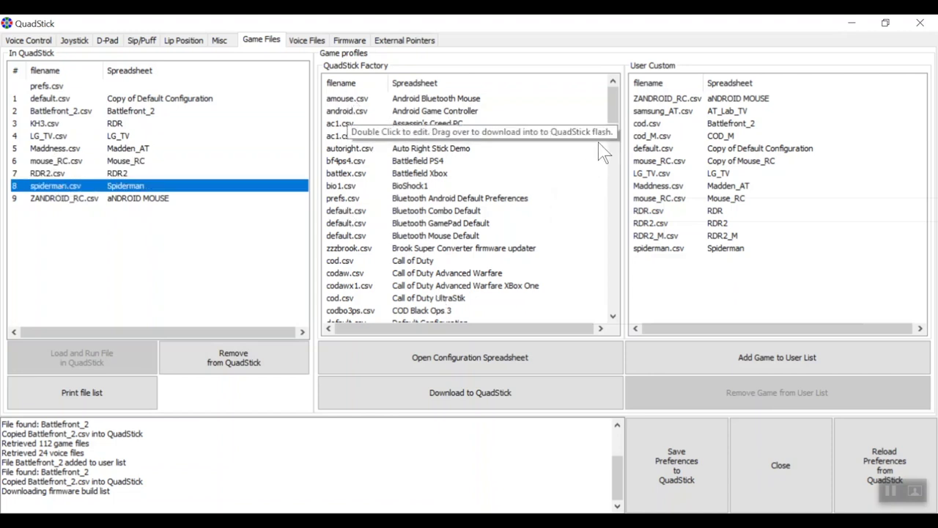
Look over the factory game profiles and the user's custom profiles
mouse_move(614, 117)
mouse_down()
mouse_move(607, 308)
mouse_move(611, 102)
mouse_up()
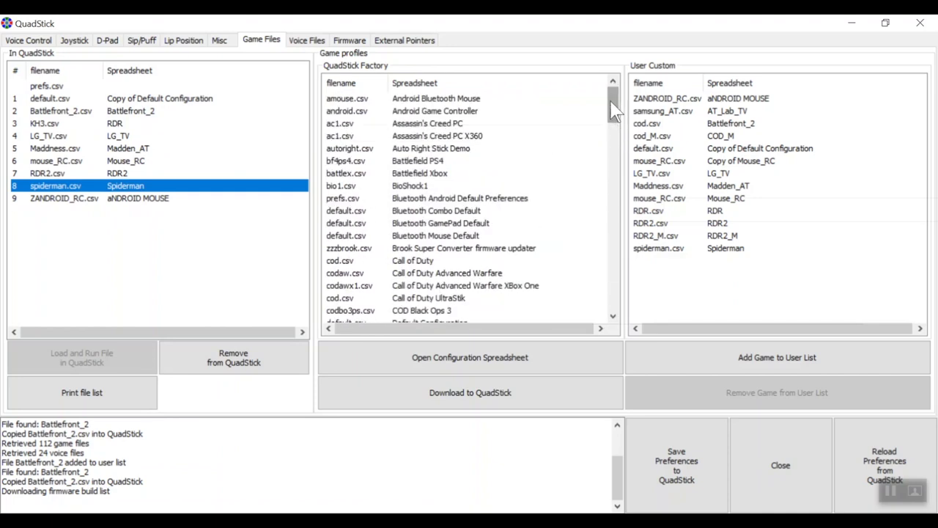
click(398, 123)
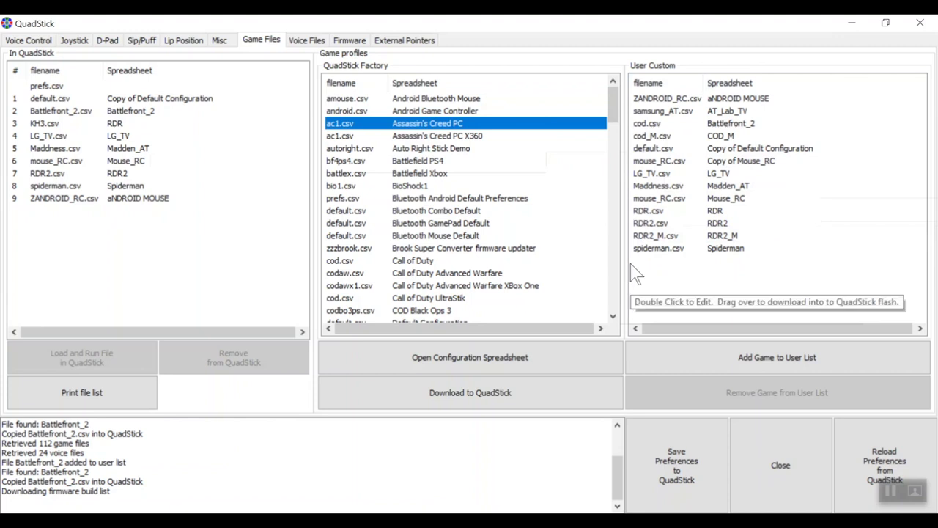
click(673, 110)
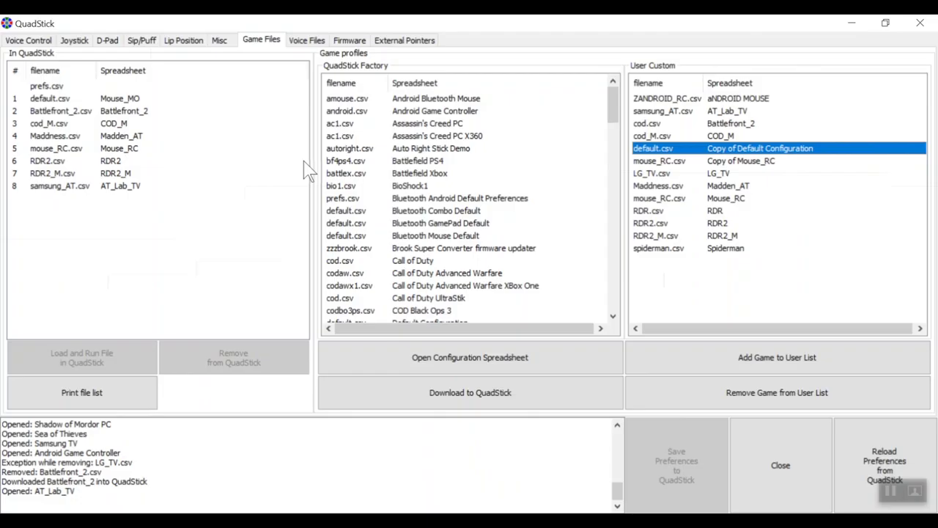
Remove the Battlefront_2.csv game file from the QuadStick and confirm the deletion
click(121, 111)
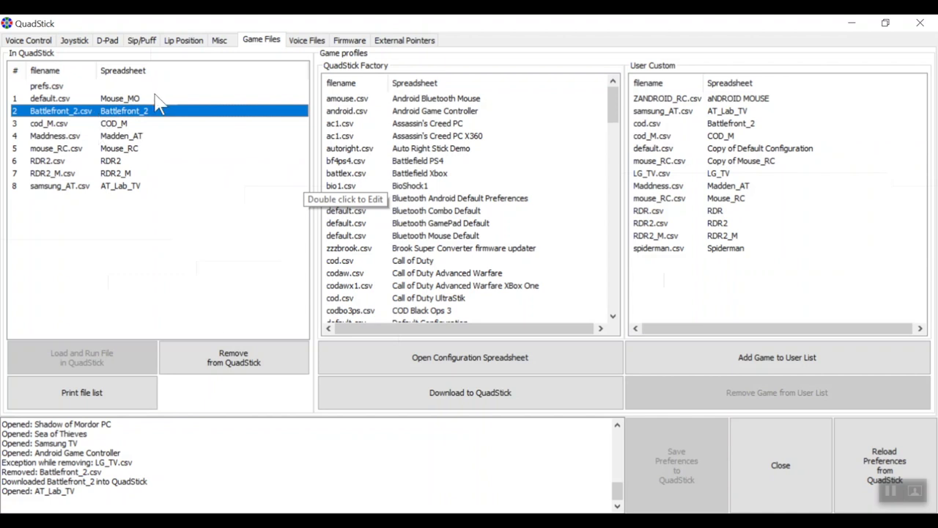
click(221, 365)
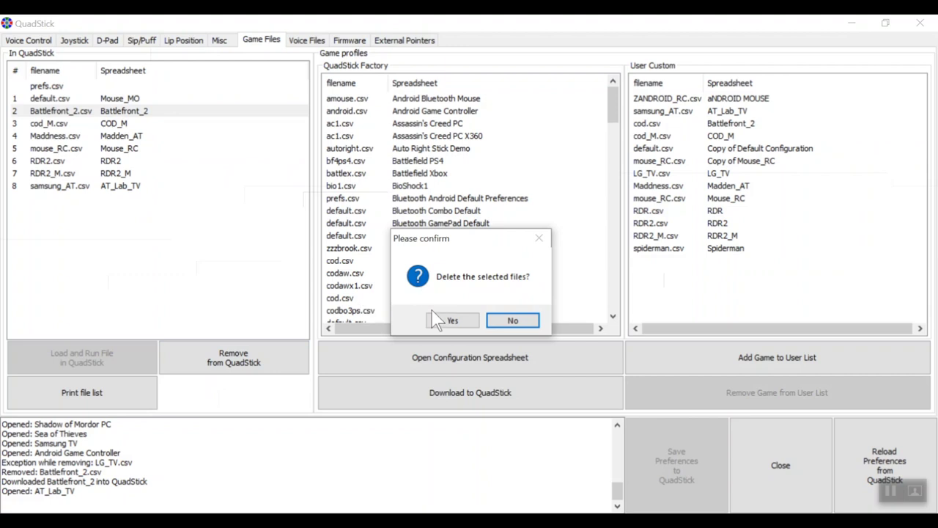
click(448, 322)
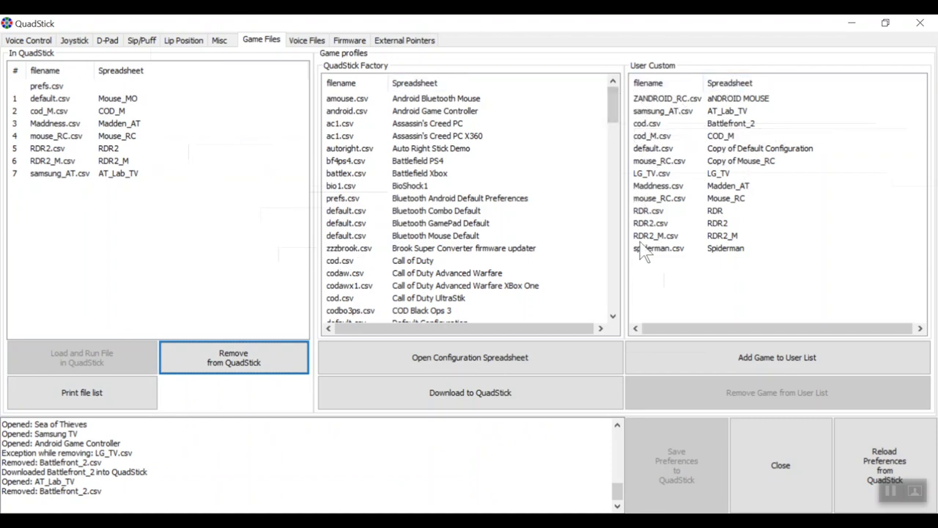
Download the custom Battlefront_2 profile to the QuadStick
click(746, 124)
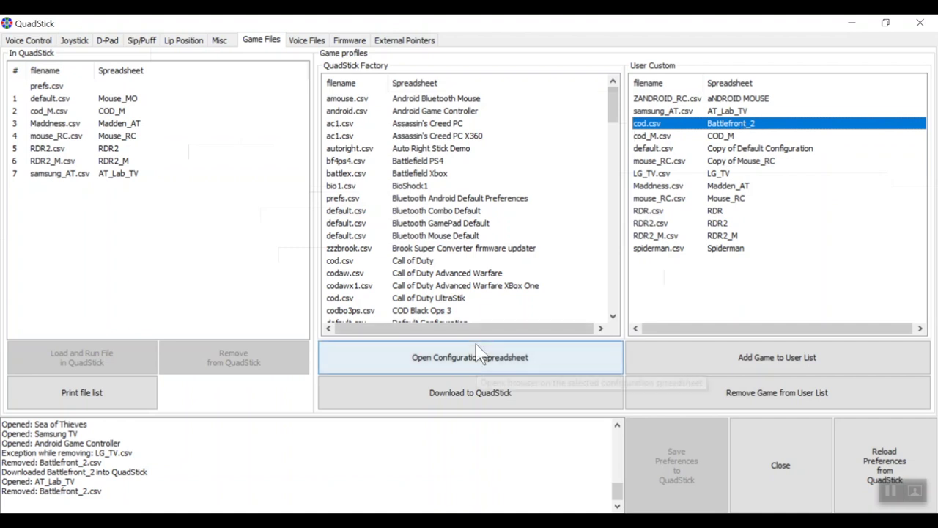
click(475, 393)
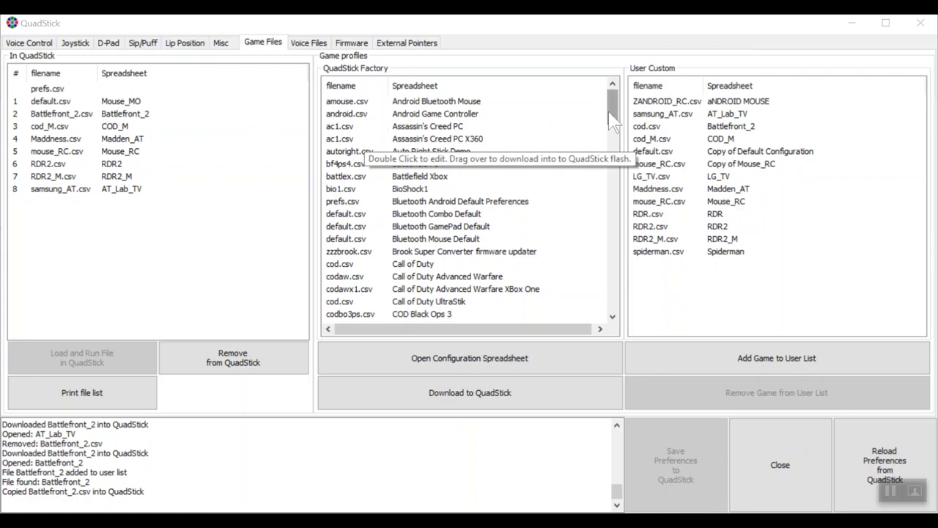
Open the configuration spreadsheet of the factory Destiny profile in the browser
key(Tab)
drag(608, 111, 608, 121)
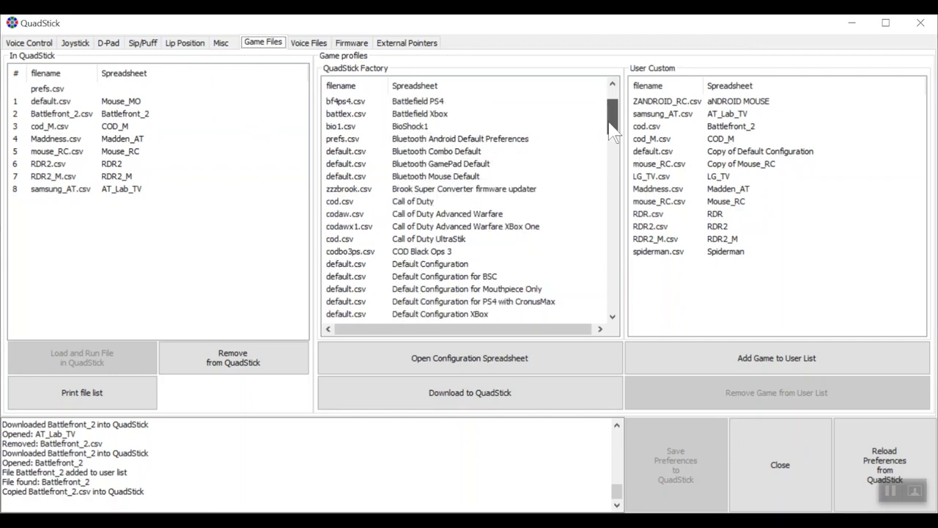
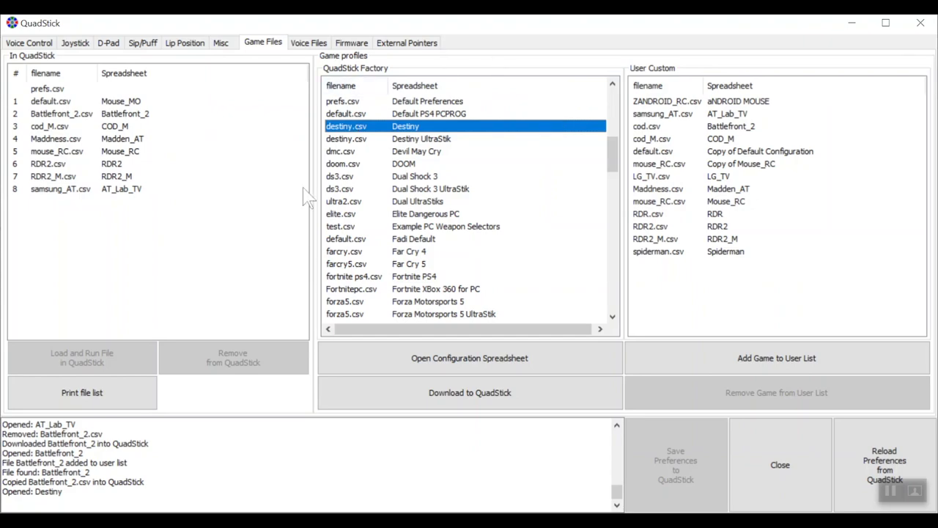
click(852, 24)
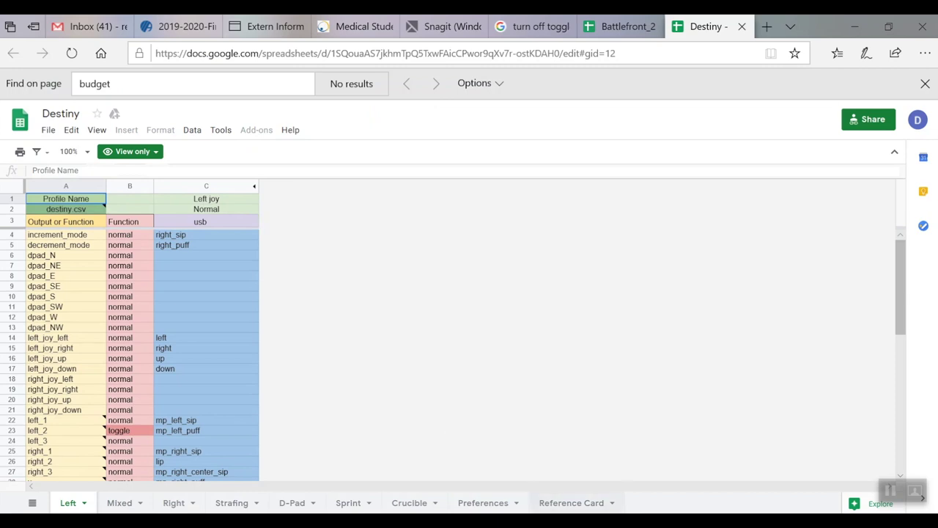
mouse_move(562, 524)
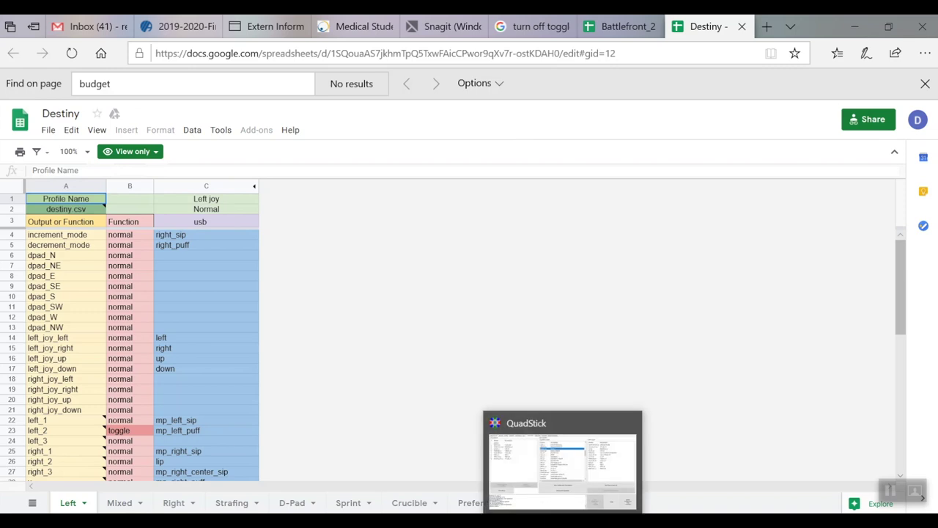
click(584, 469)
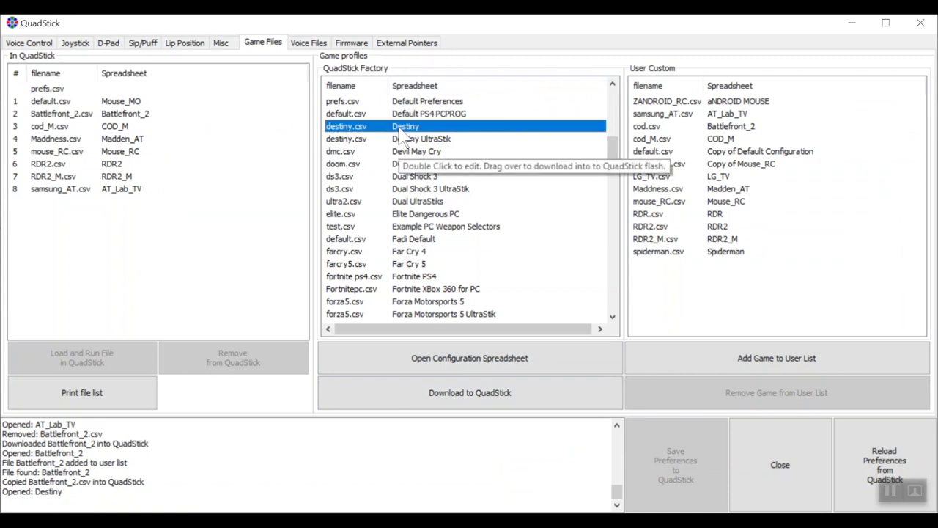
double_click(401, 132)
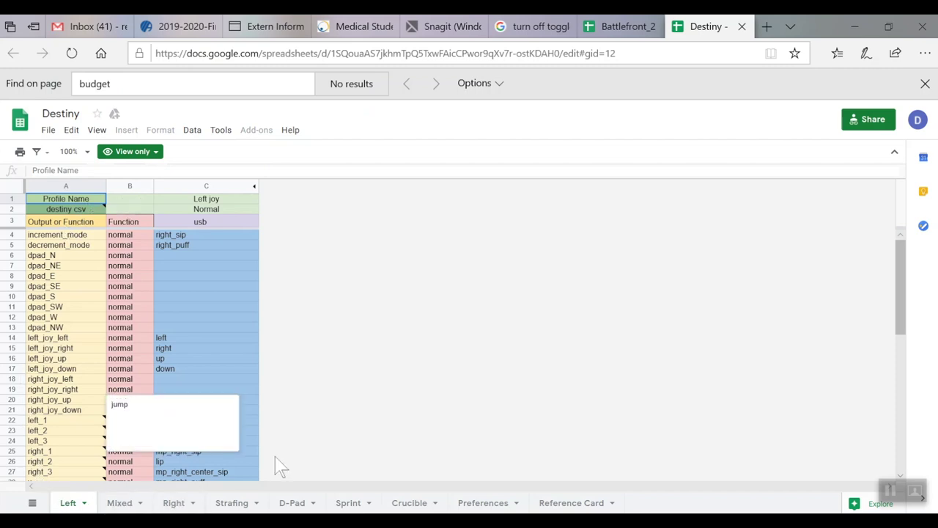
Make a copy of the Destiny spreadsheet named Test and close the original spreadsheet
click(50, 134)
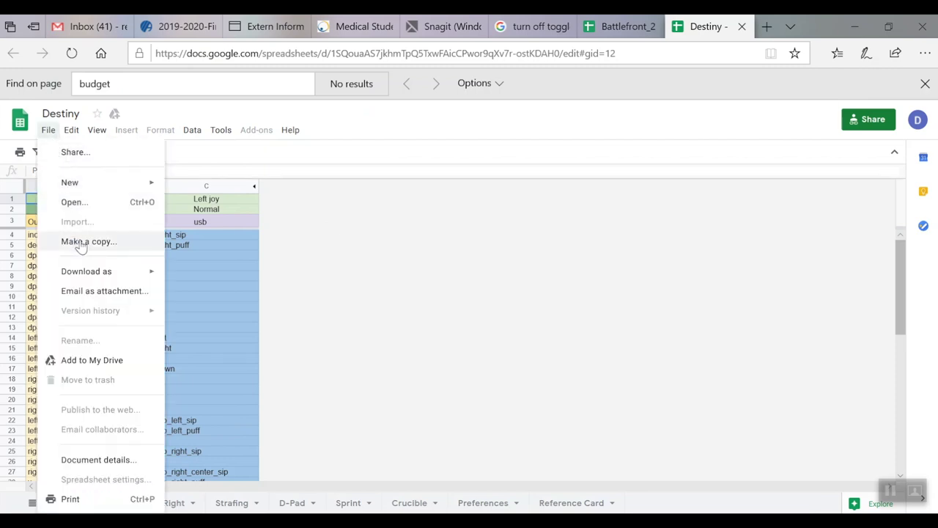
click(49, 132)
click(48, 131)
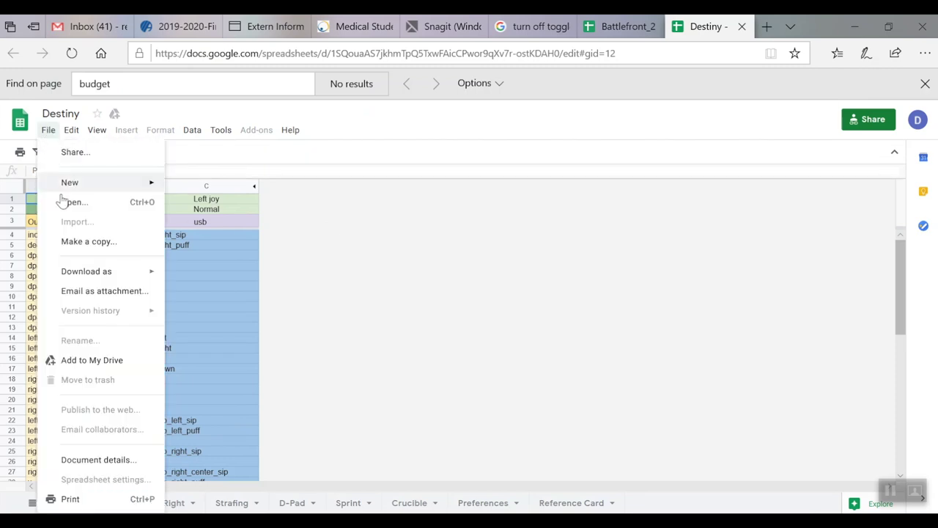
click(93, 242)
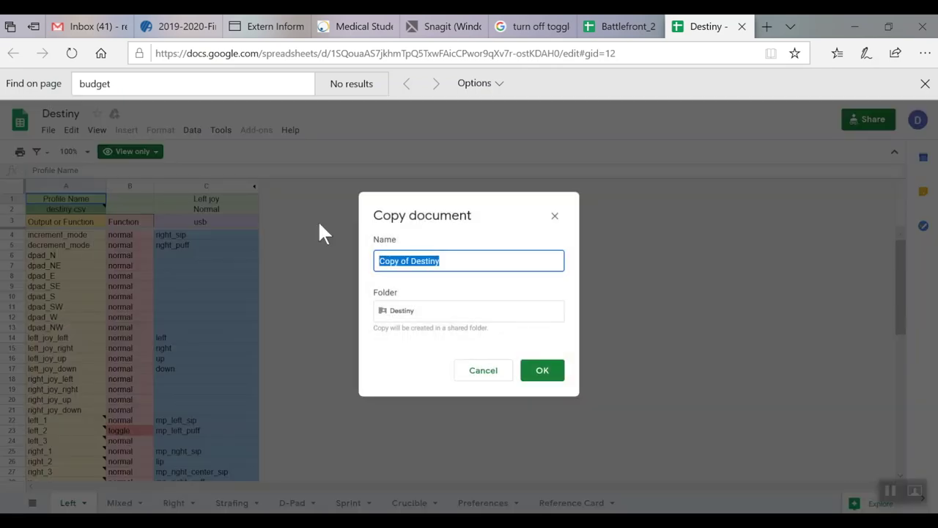
text(Test)
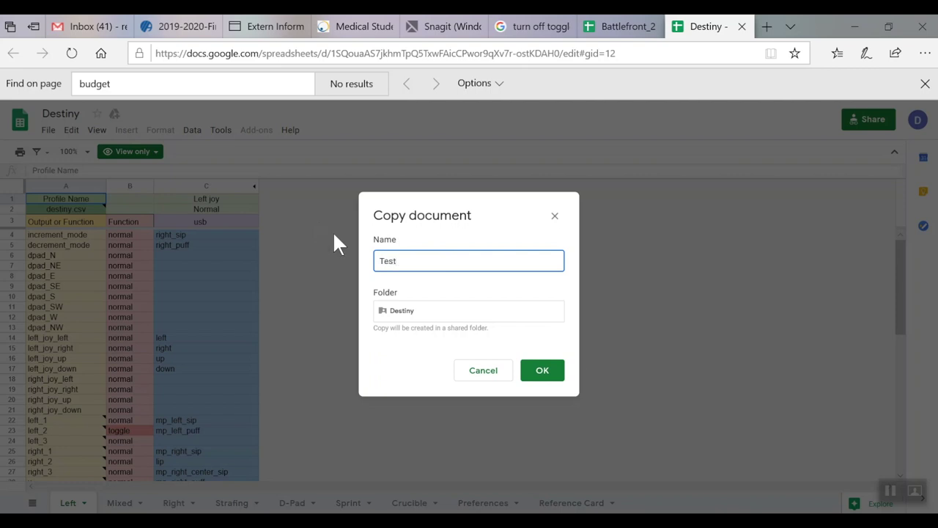
click(543, 371)
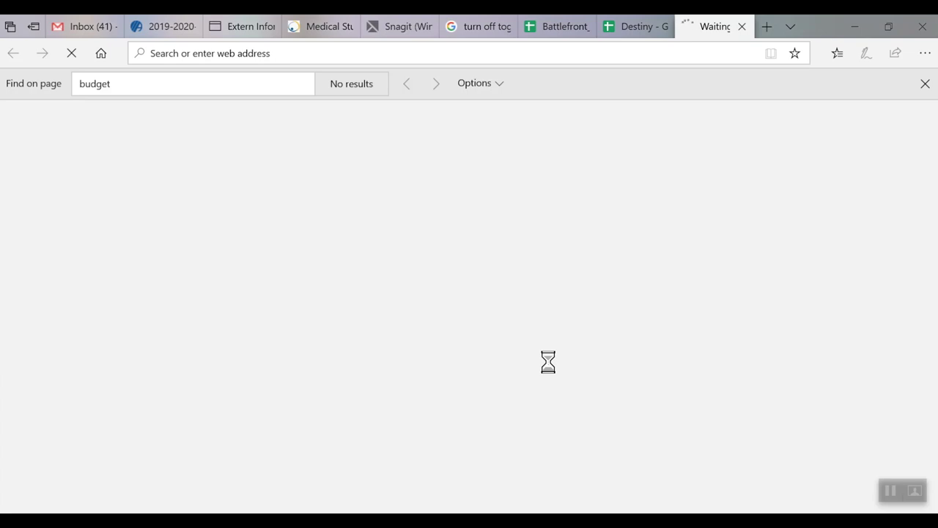
mouse_move(631, 29)
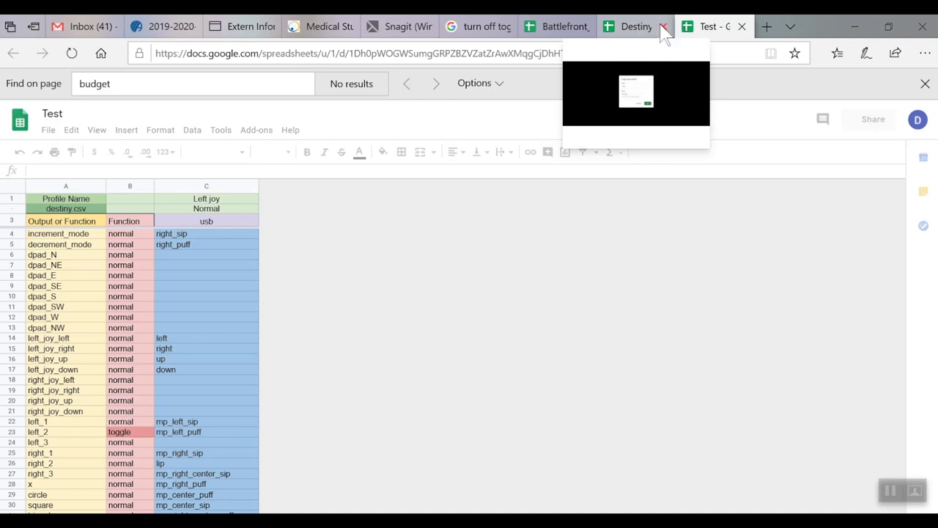
click(663, 28)
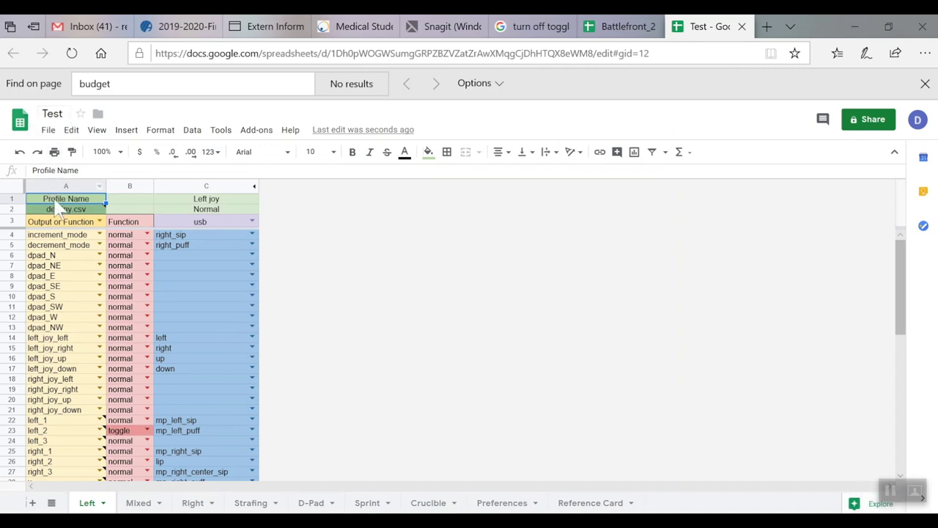
Change the profile's CSV file name in cell A2 of the Left sheet to test.csv
mouse_move(65, 213)
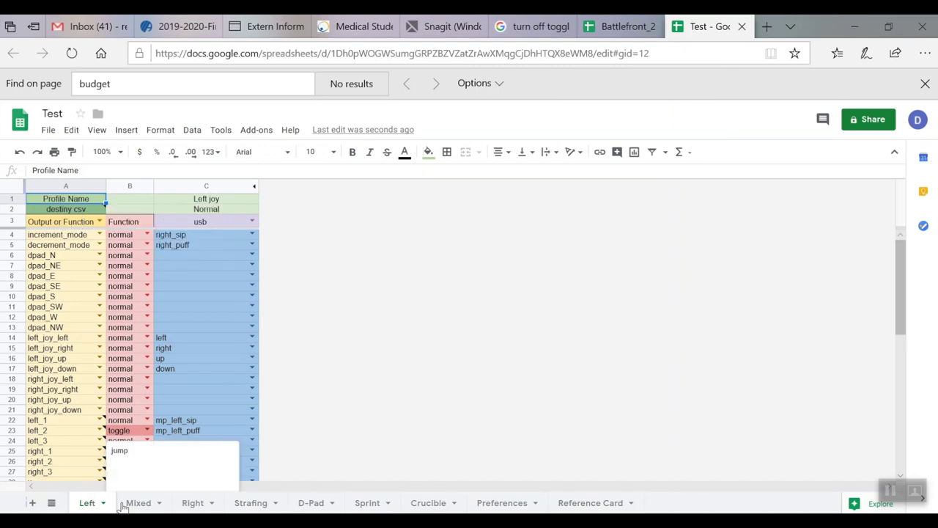
click(66, 210)
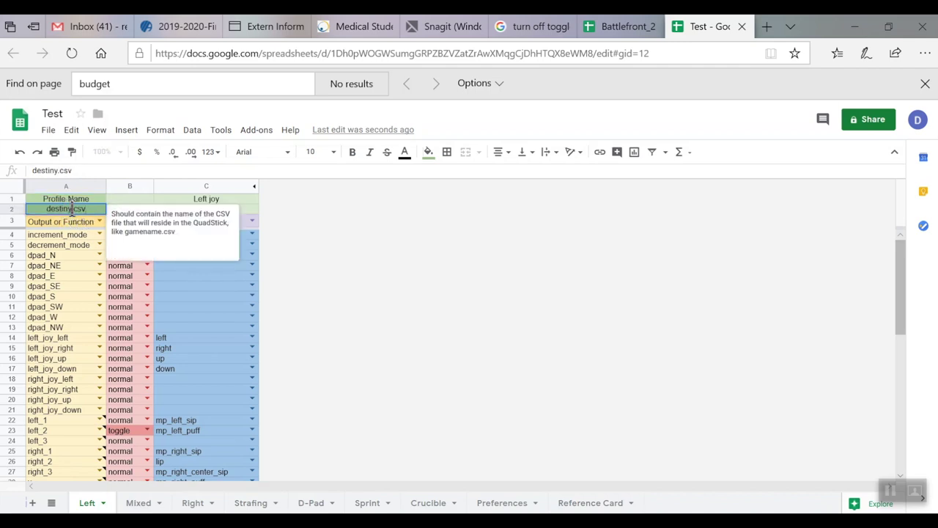
key(BackSpace)
key(BackSpace)
key(BackSpace)
key(BackSpace)
key(BackSpace)
key(BackSpace)
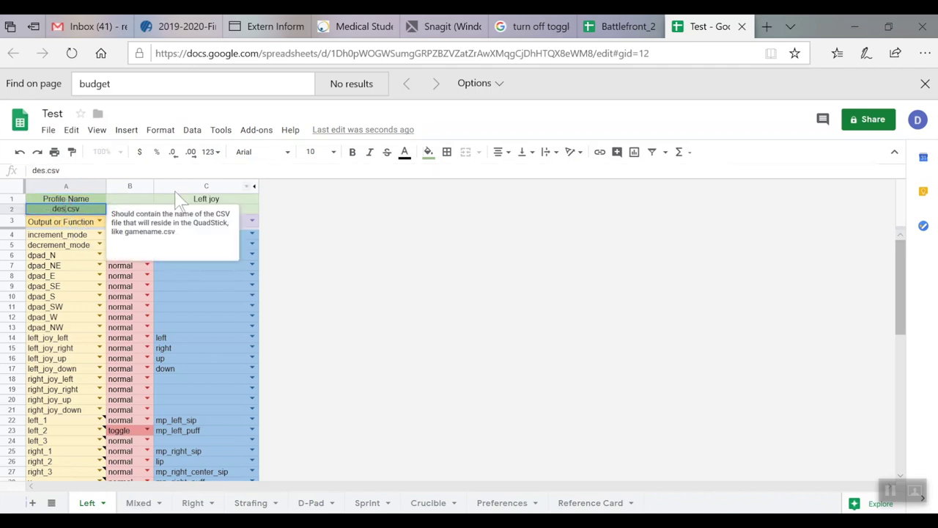
key(BackSpace)
text(tse)
key(BackSpace)
key(BackSpace)
text(est)
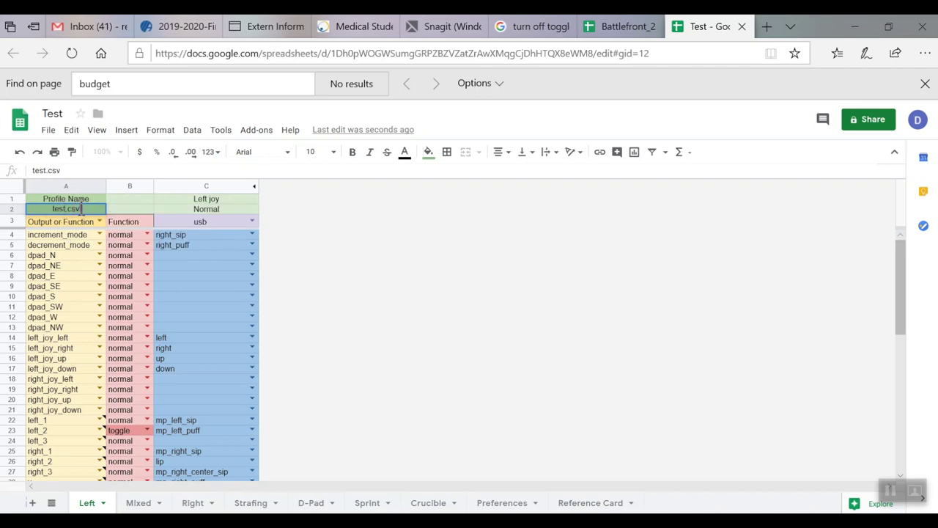
click(179, 255)
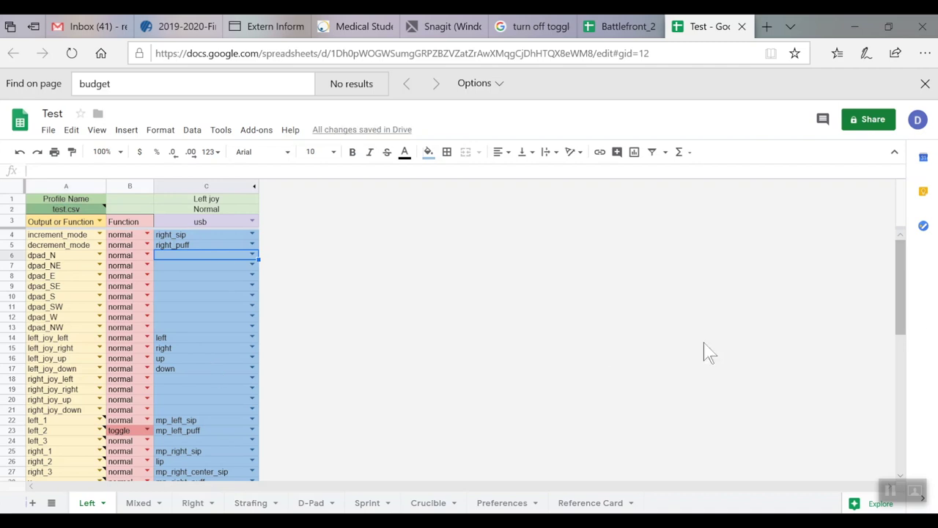
Assign mp_left_puff as the input for right_joy_right on the Left sheet
click(177, 286)
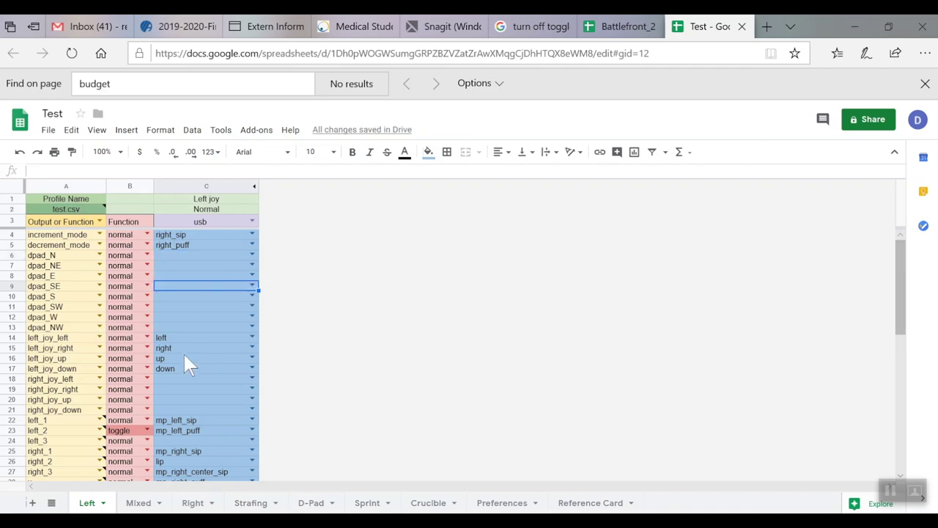
click(184, 389)
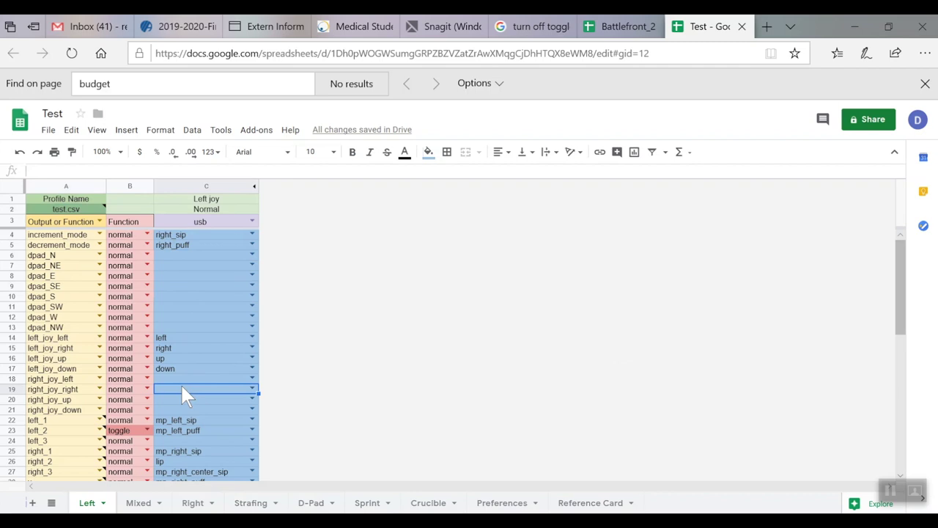
text(lef)
key(BackSpace)
key(BackSpace)
key(BackSpace)
text(mp_lef)
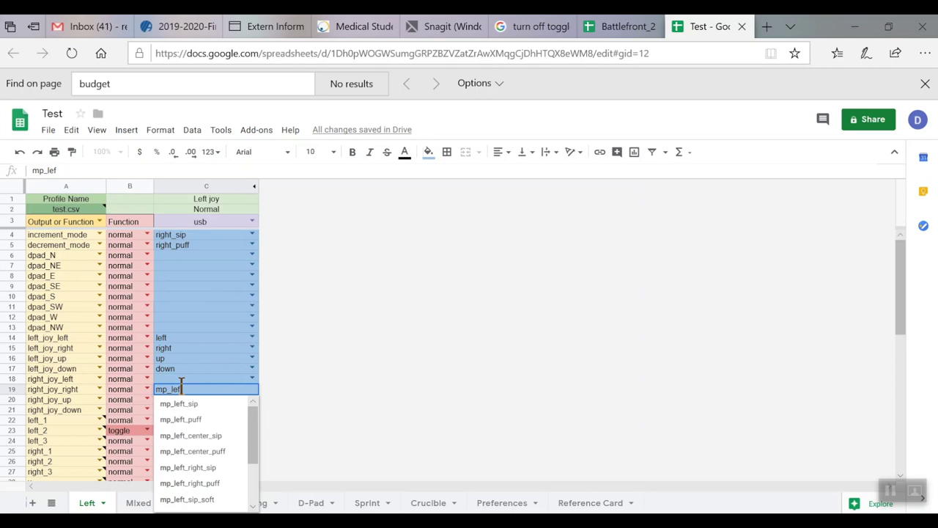
click(183, 418)
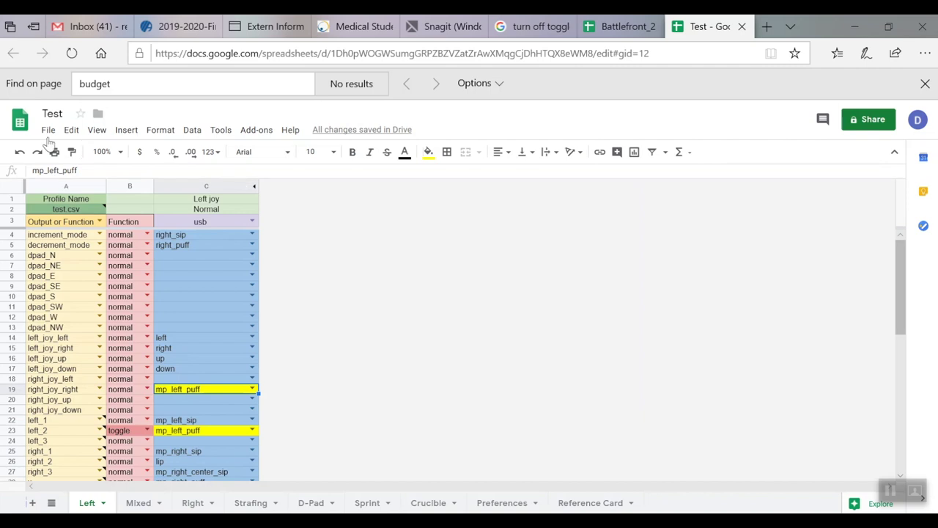
Download the Test profile to the QuadStick with QMP by opening testcsv.qmp, and select test.csv in the User Custom list
click(253, 132)
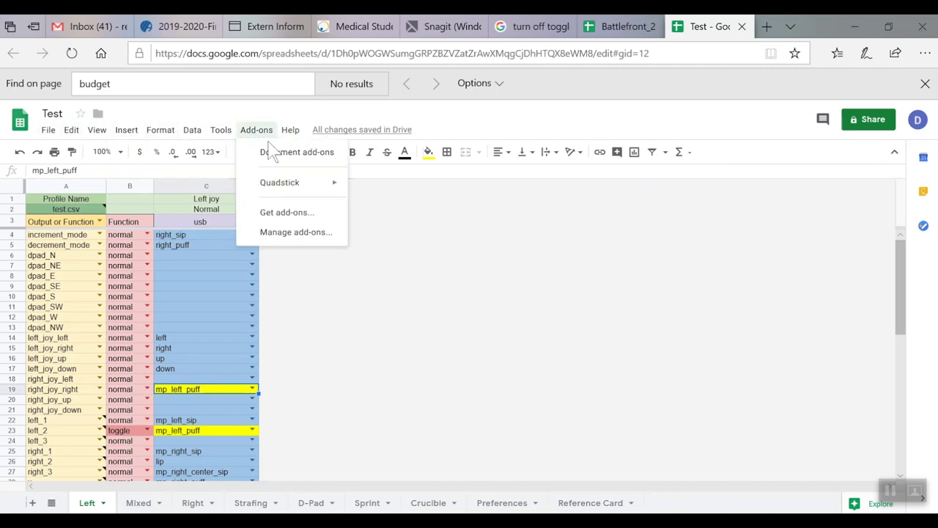
mouse_move(288, 184)
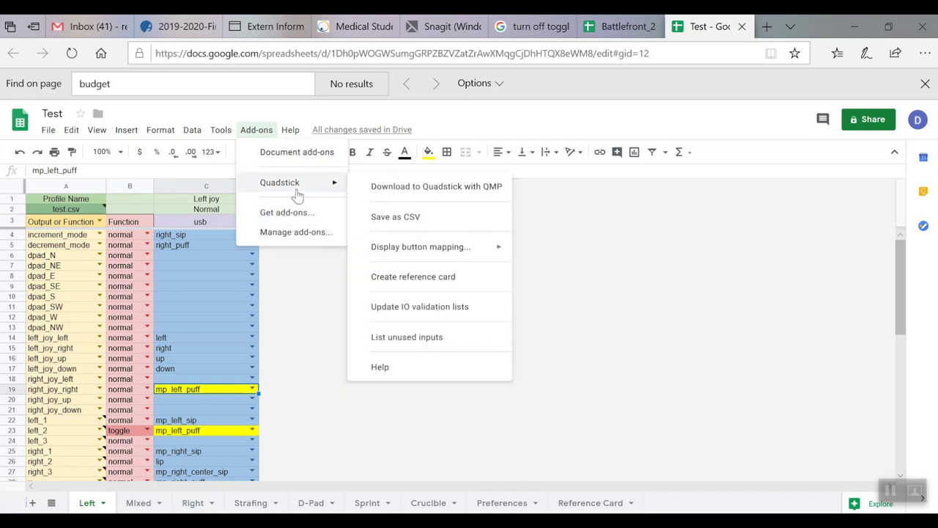
click(368, 188)
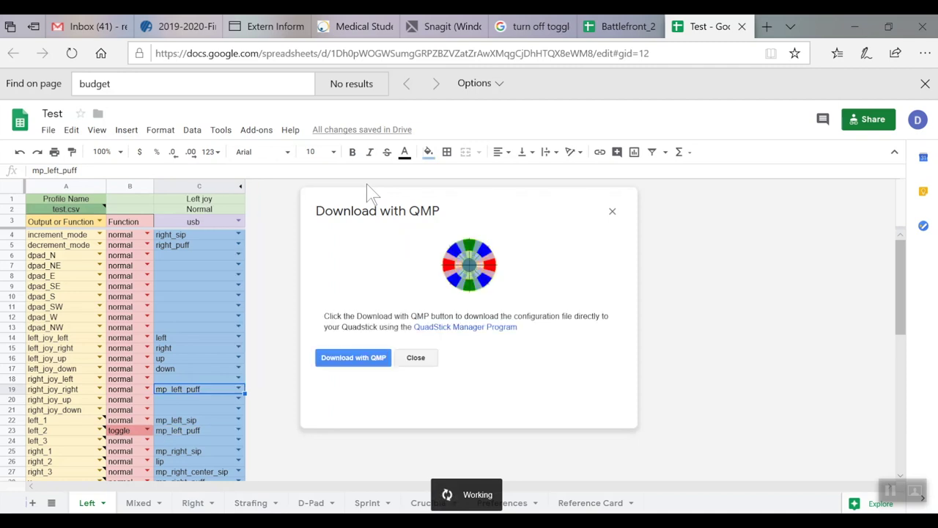
click(354, 359)
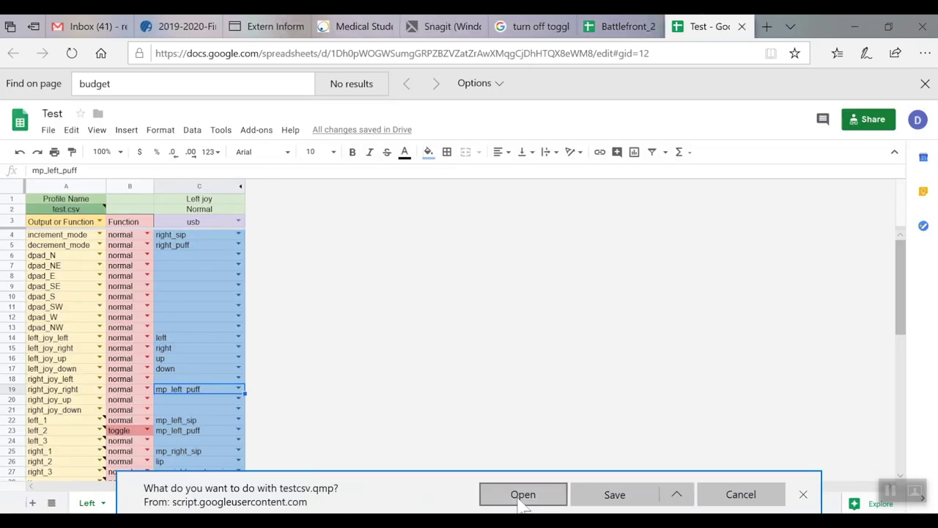
click(523, 495)
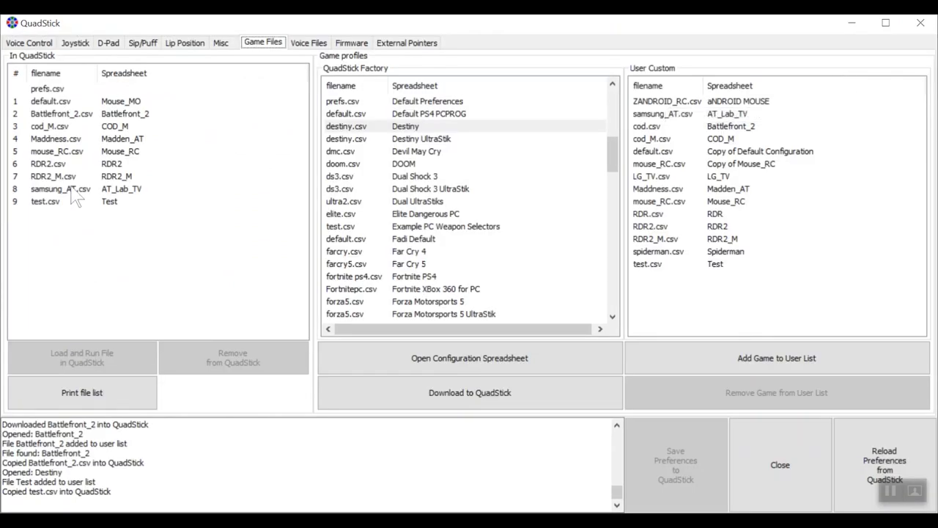
click(44, 204)
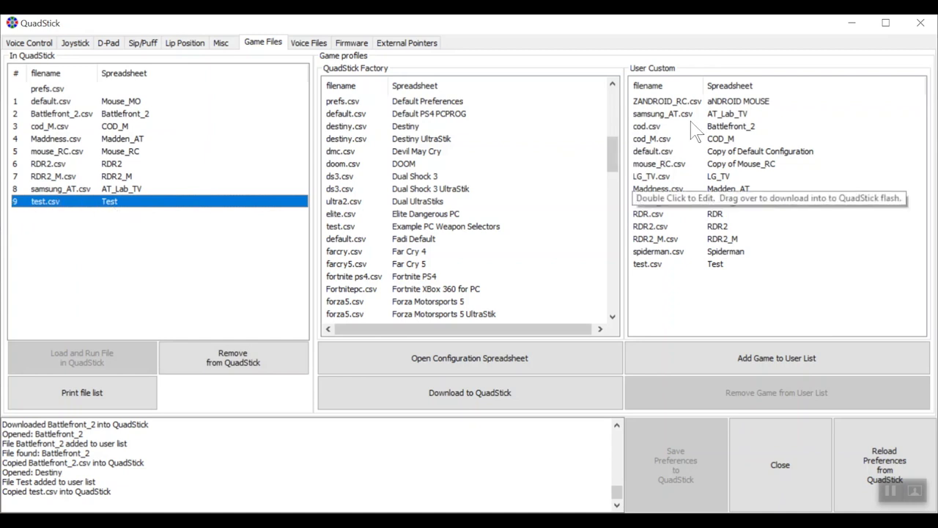
click(671, 265)
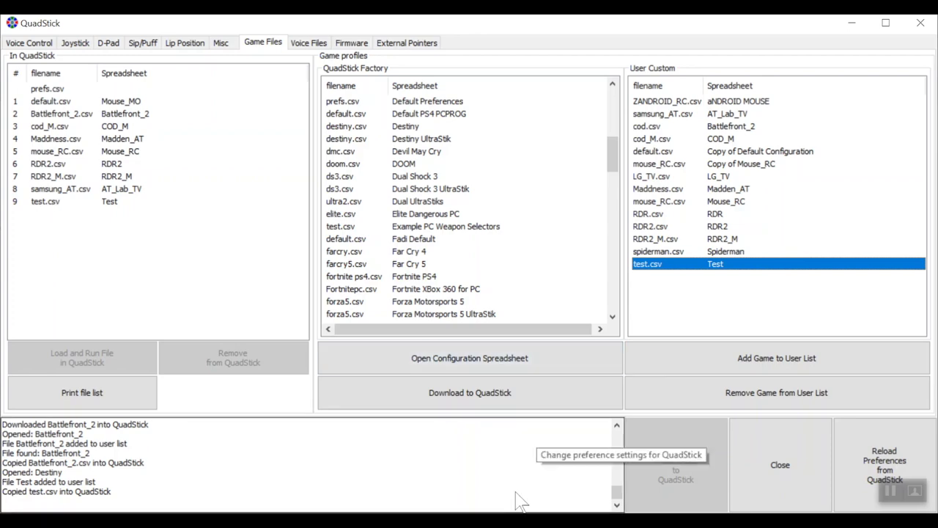
Return to the Test spreadsheet in the browser and set the right_joy_right input to mp_right_puff
mouse_move(528, 522)
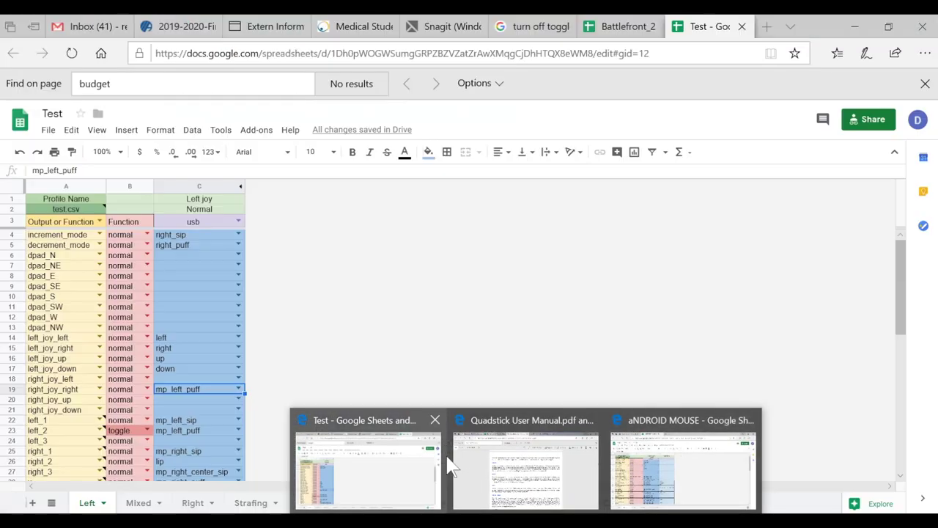
click(365, 469)
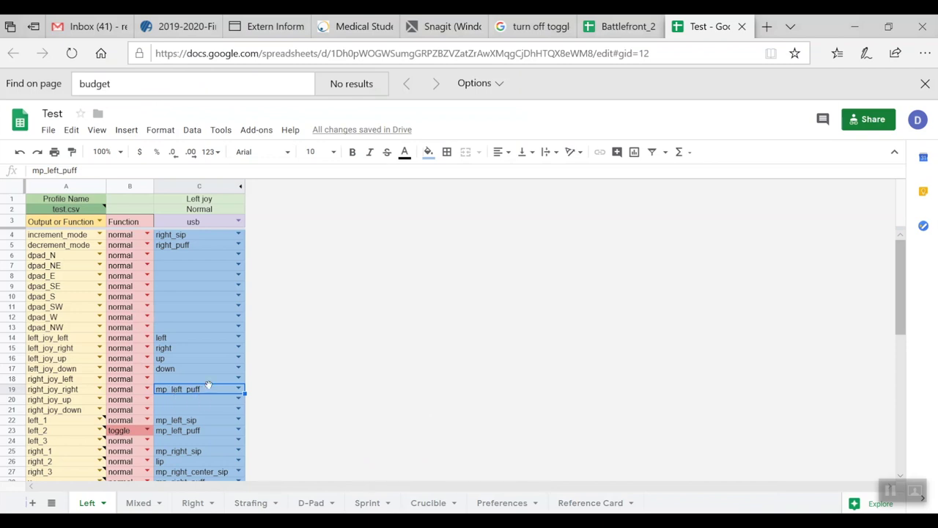
double_click(209, 393)
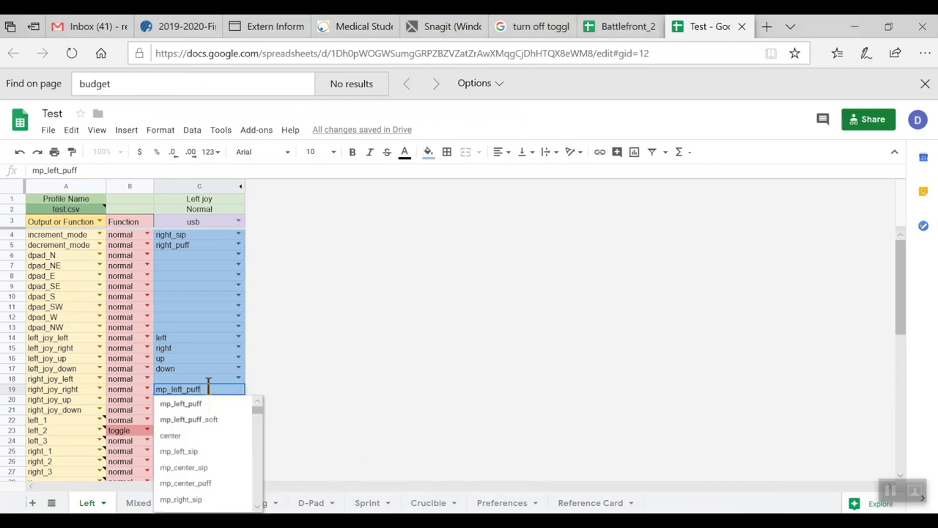
key(BackSpace)
key(BackSpace)
key(BackSpace)
key(BackSpace)
key(BackSpace)
key(BackSpace)
key(BackSpace)
key(BackSpace)
key(BackSpace)
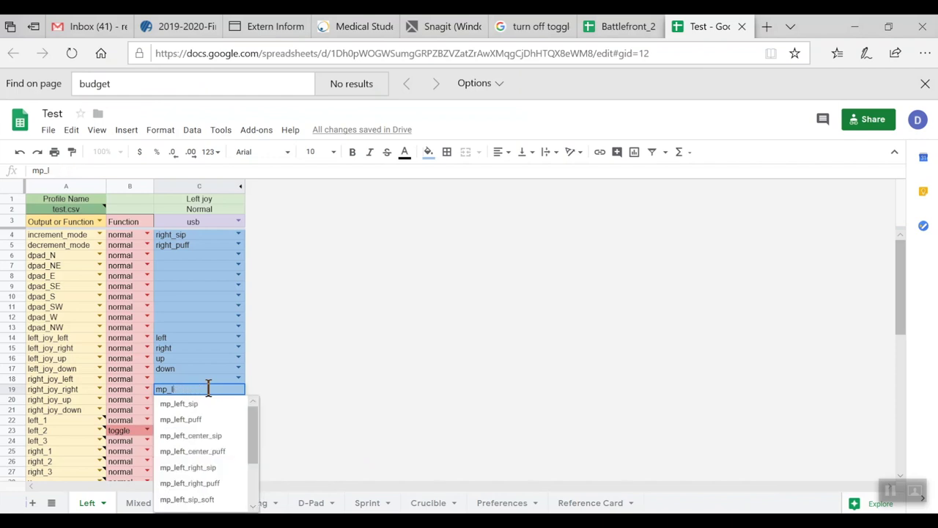
text(right)
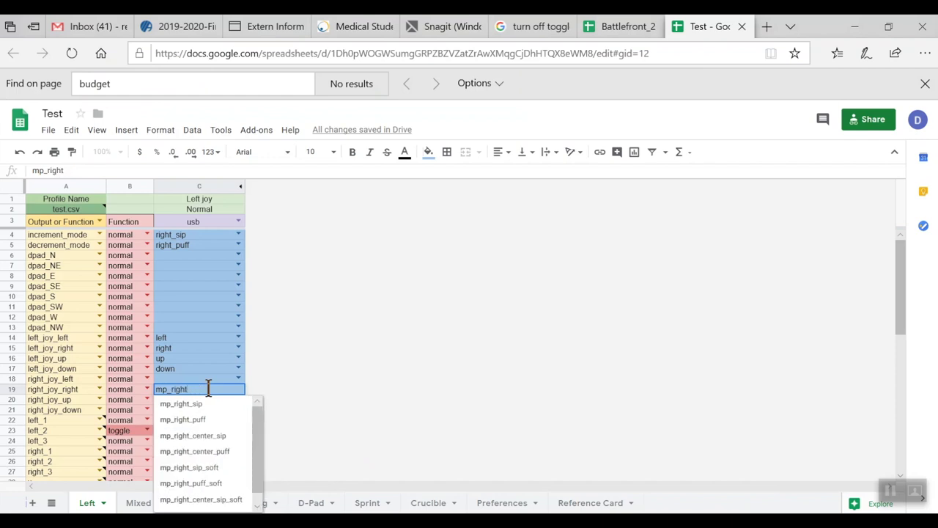
text(_puff)
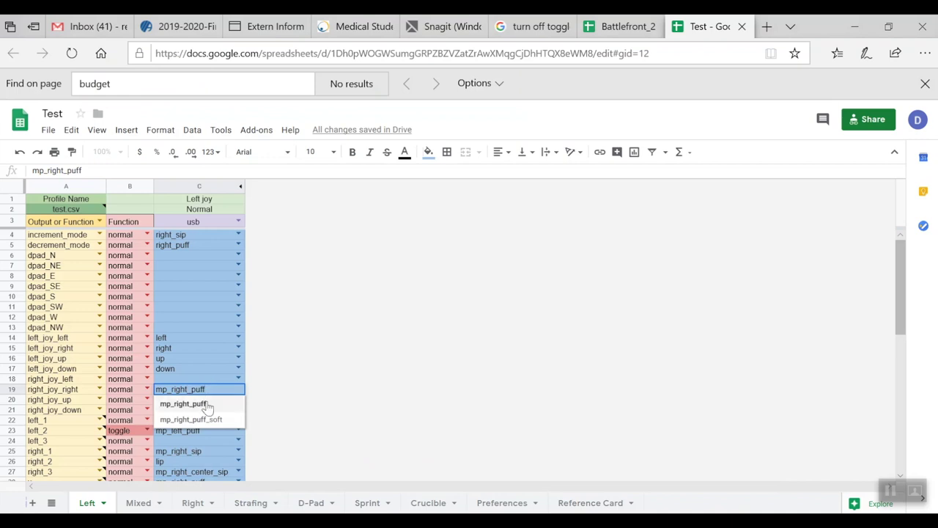
click(209, 404)
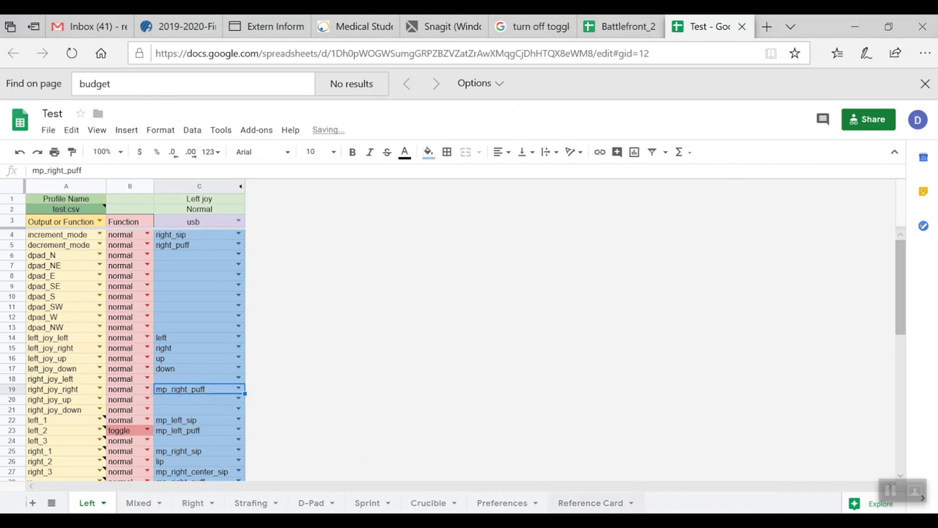
Switch to the QuadStick manager to check its game file list, and go back to the Test spreadsheet
mouse_move(562, 522)
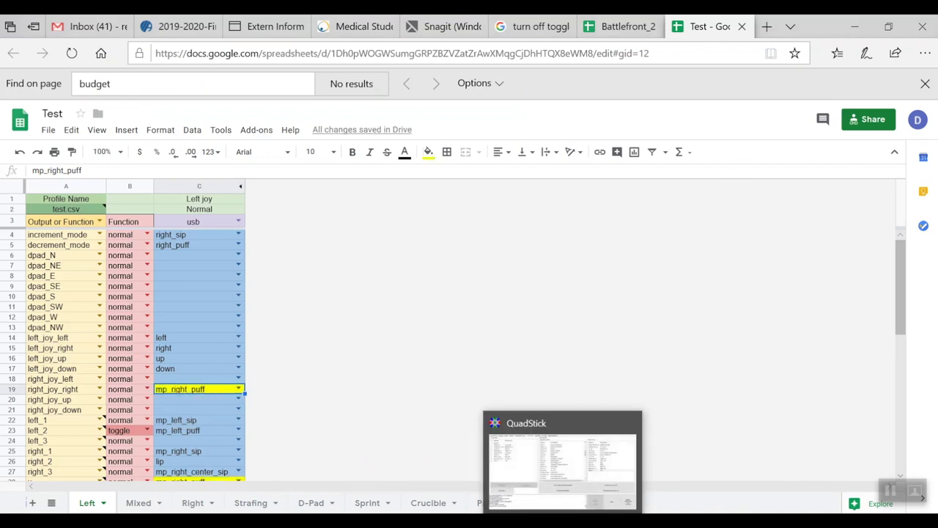
click(563, 521)
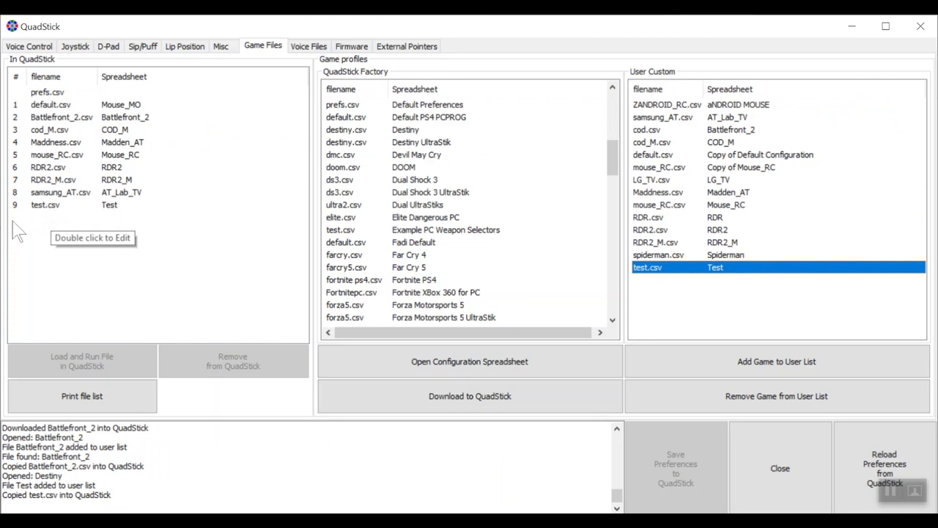
click(850, 26)
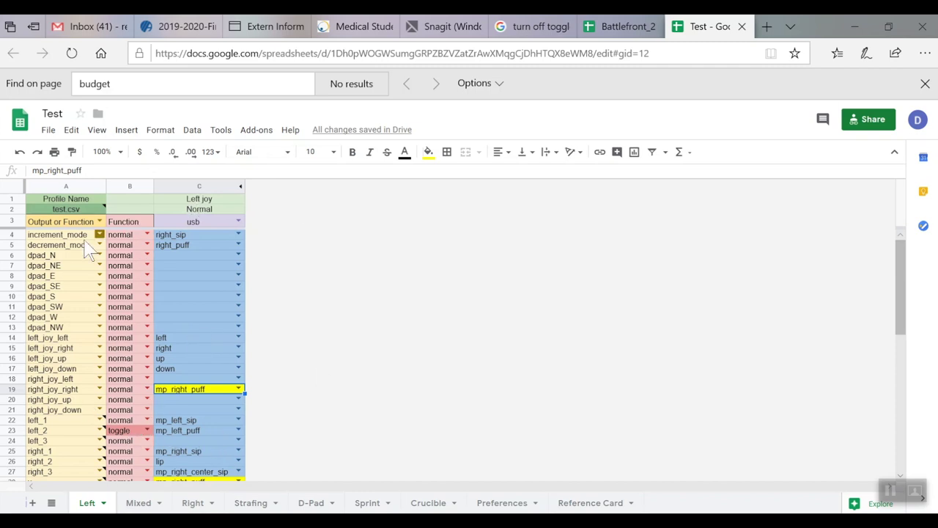
Download the edited Test profile to the QuadStick again with QMP by opening testcsv.qmp
click(265, 135)
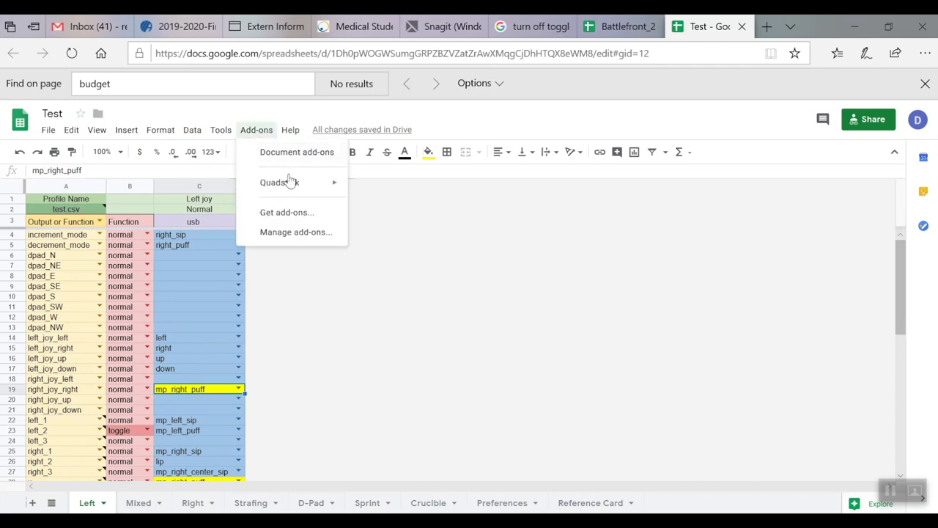
mouse_move(295, 185)
click(405, 188)
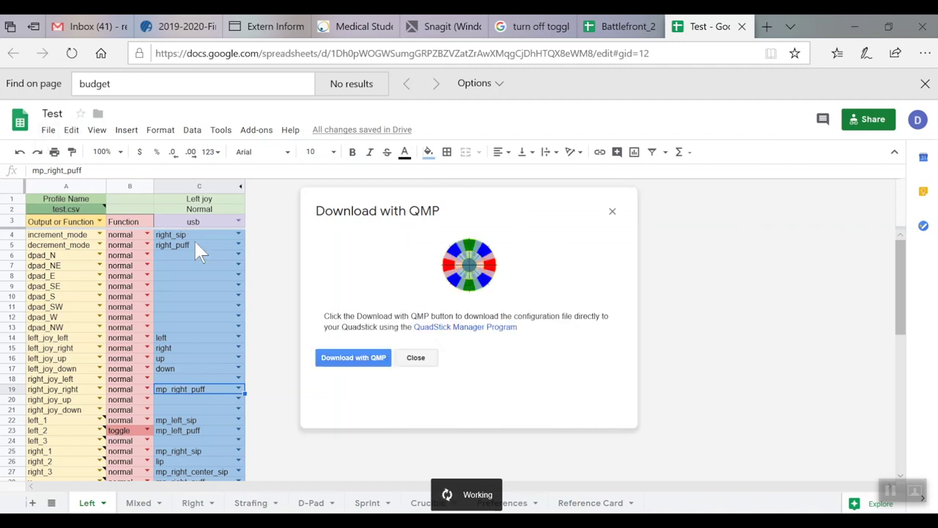
click(373, 358)
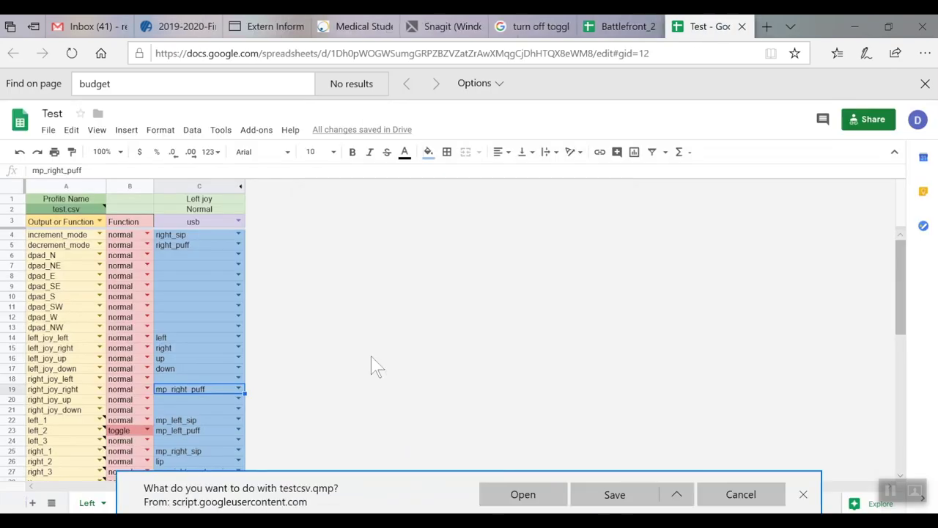
click(519, 495)
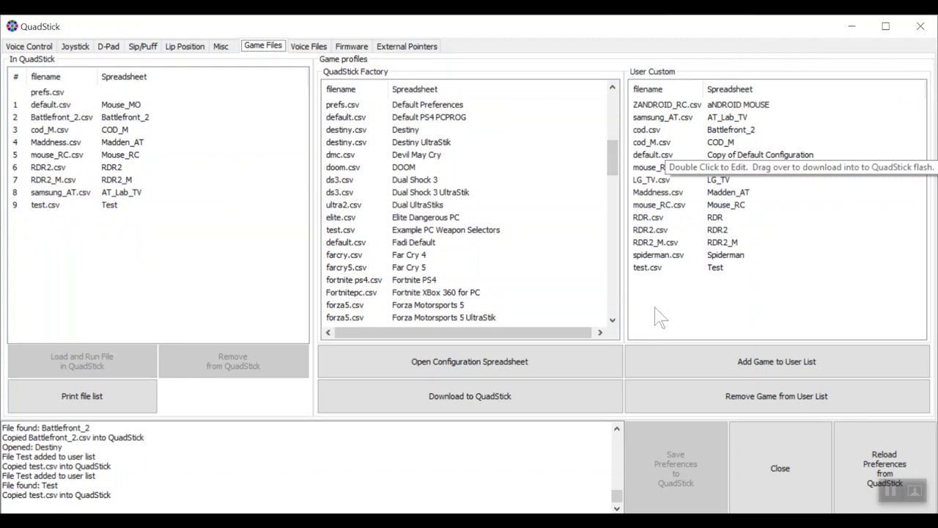
Open the COD_M configuration spreadsheet and examine the functions and inputs assigned to left_1, left_2 and left_3 on the PS3 Left sheet
click(558, 374)
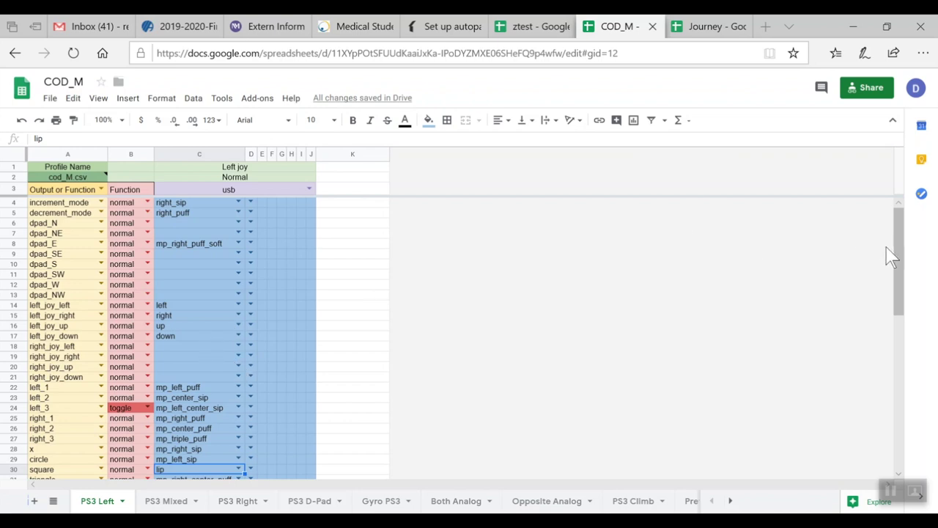
drag(900, 266, 900, 284)
scroll(900, 285, down, 3)
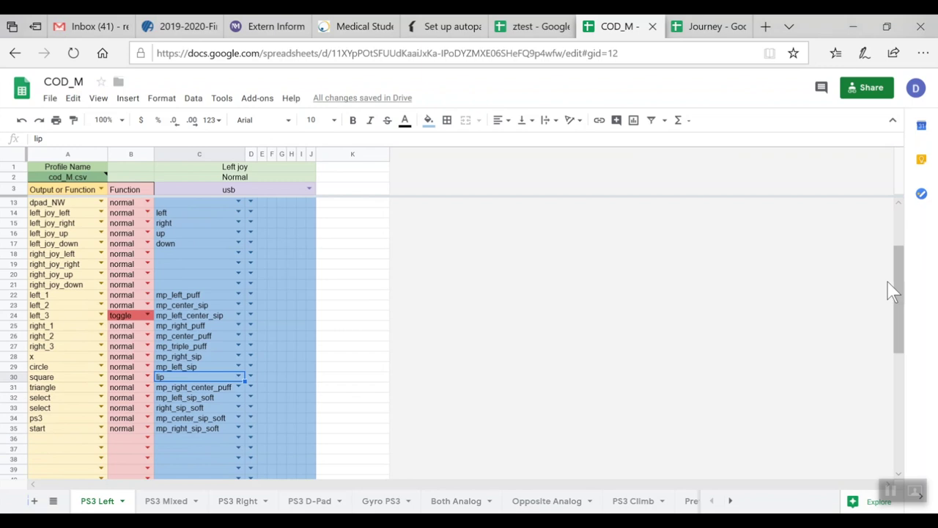
click(66, 296)
click(171, 293)
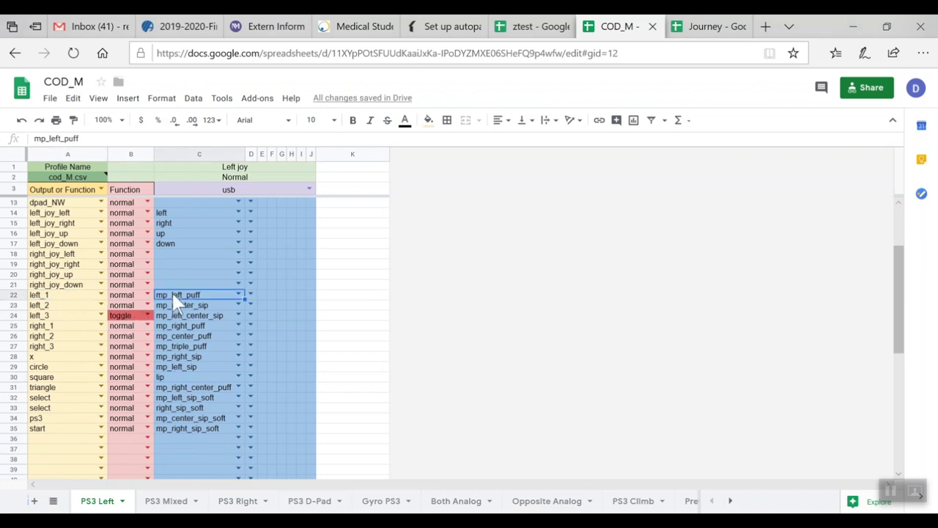
click(60, 306)
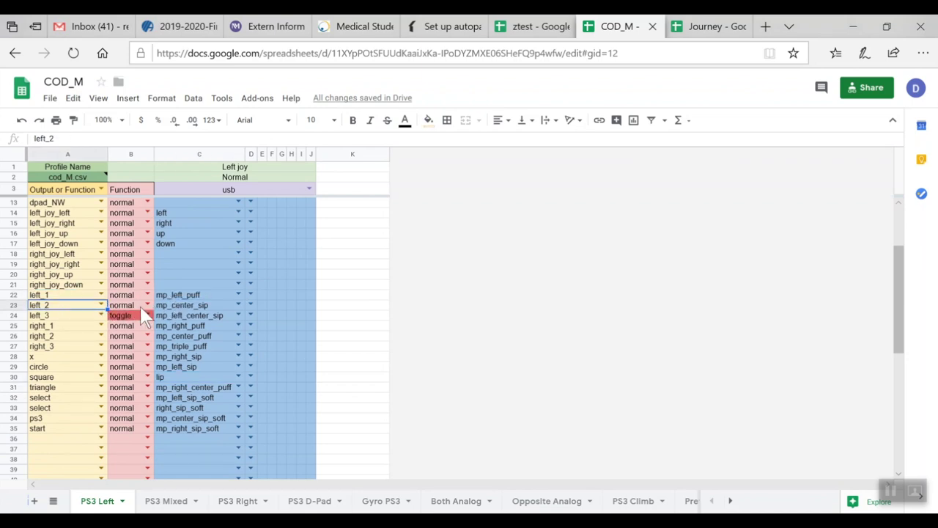
click(173, 307)
click(72, 316)
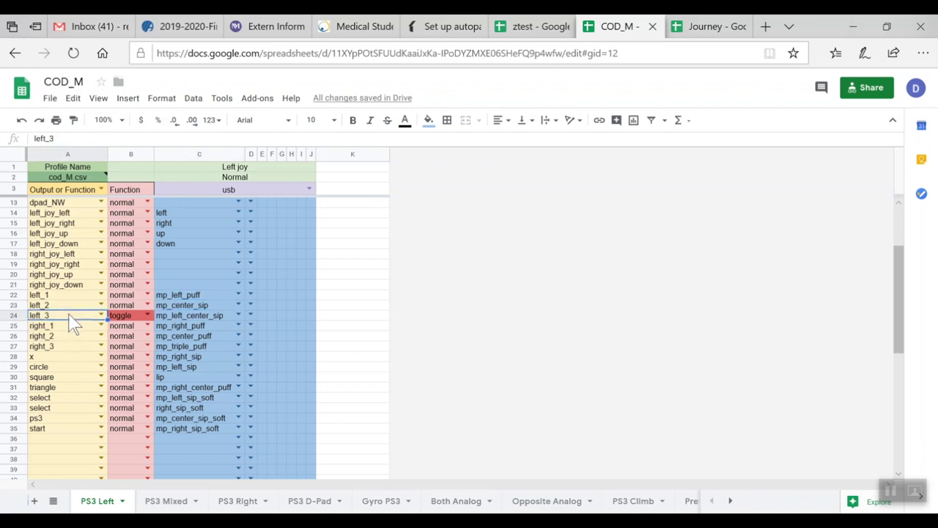
click(173, 316)
click(129, 318)
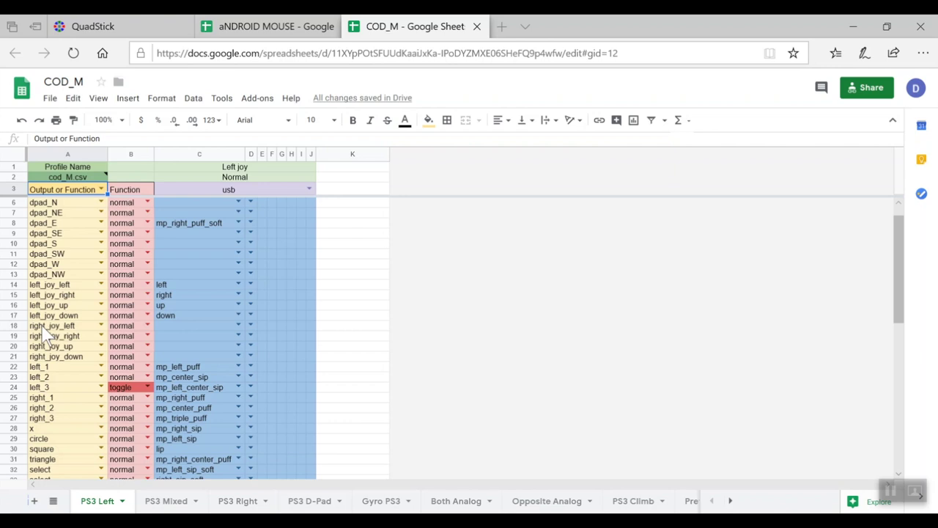
Browse the output options available for the dpad_SW row, from game controller through mouse, infrared and keyboard outputs, and close them without changing the value
click(101, 254)
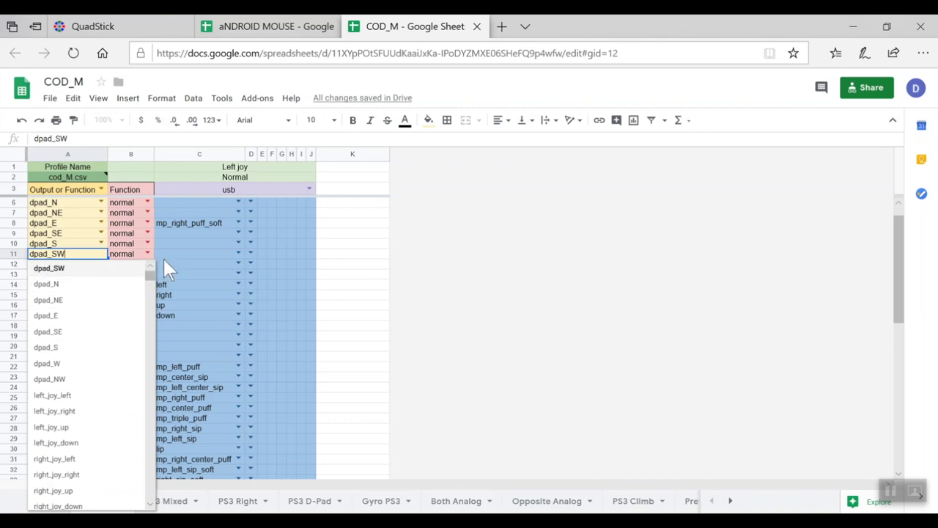
scroll(151, 273, down, 1)
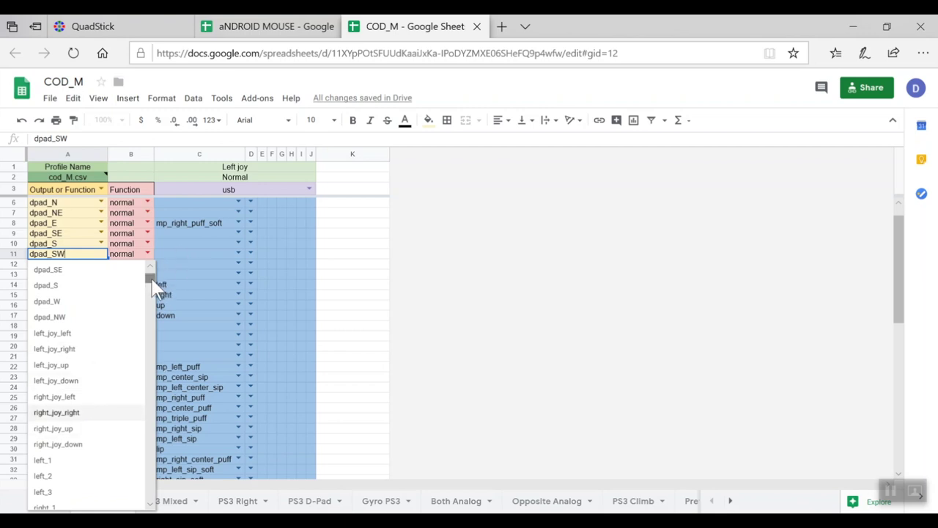
scroll(151, 282, down, 3)
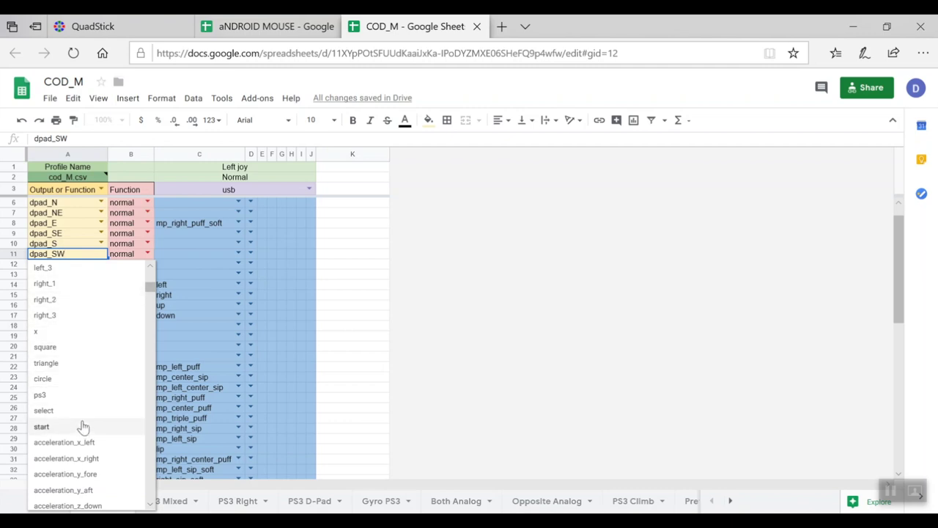
drag(151, 288, 151, 303)
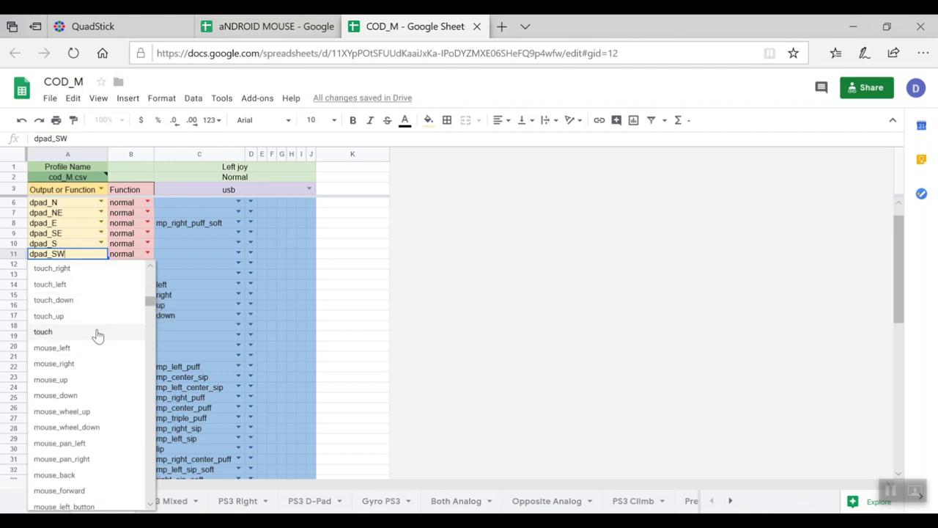
drag(153, 307, 155, 278)
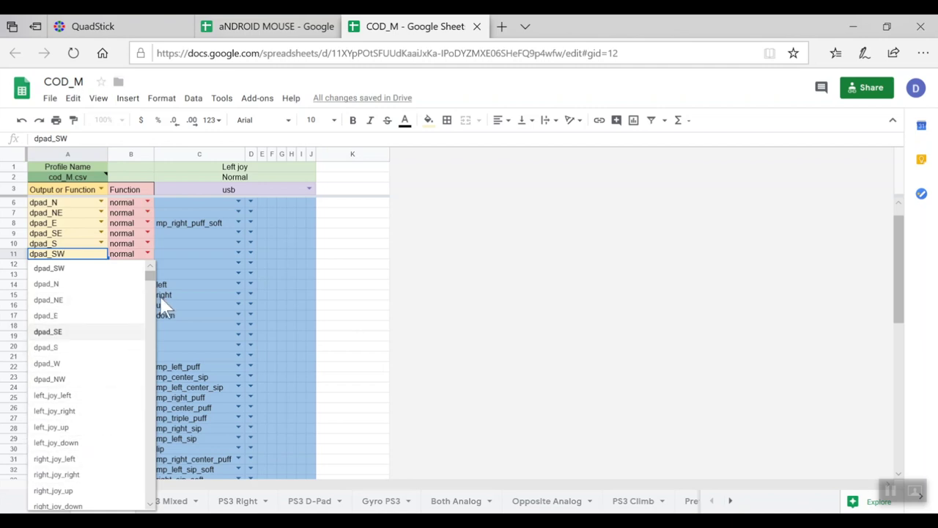
drag(150, 277, 151, 291)
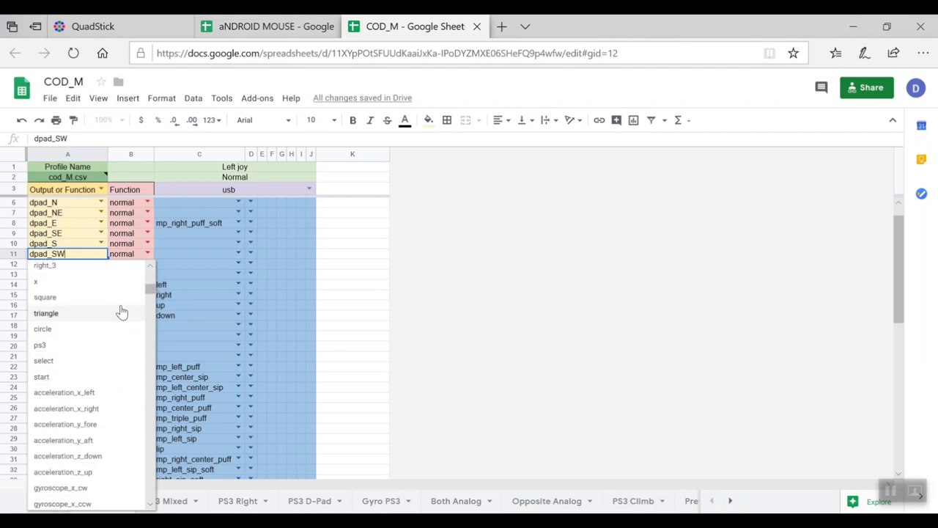
drag(151, 290, 152, 312)
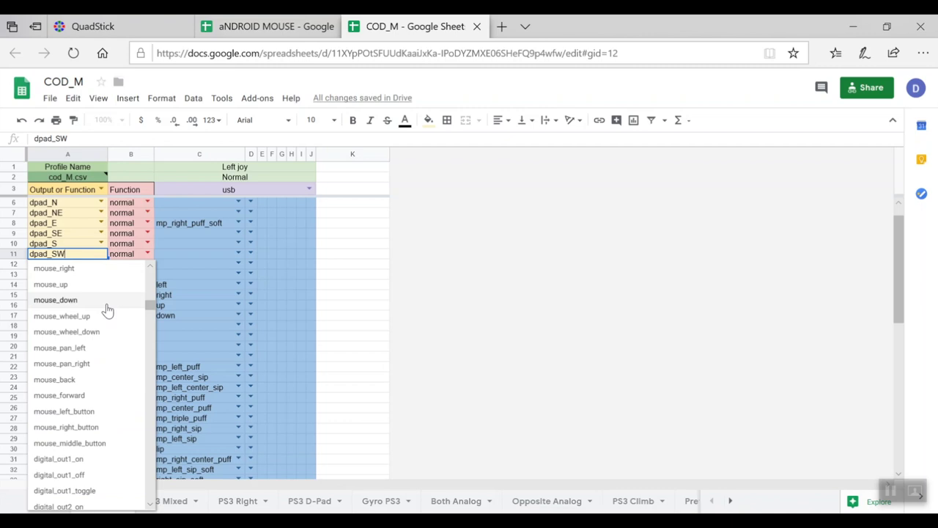
drag(153, 313, 153, 327)
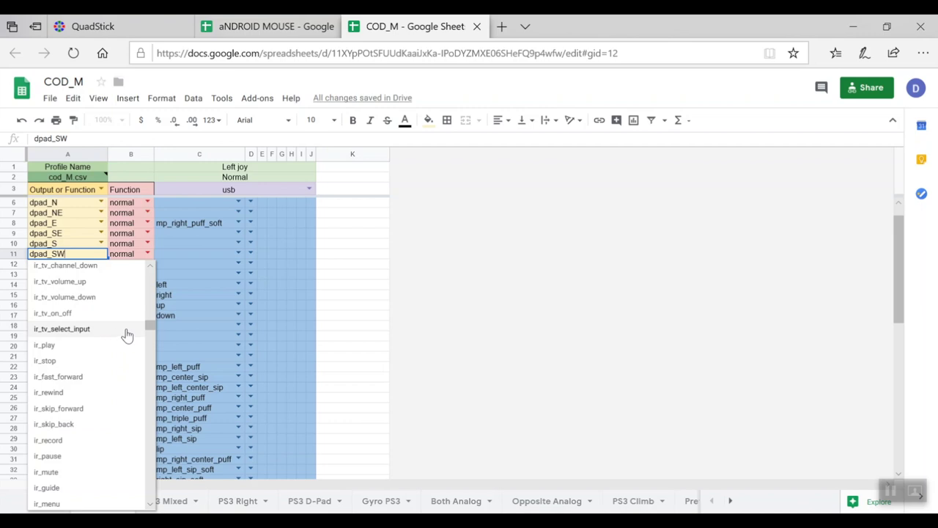
drag(150, 327, 154, 355)
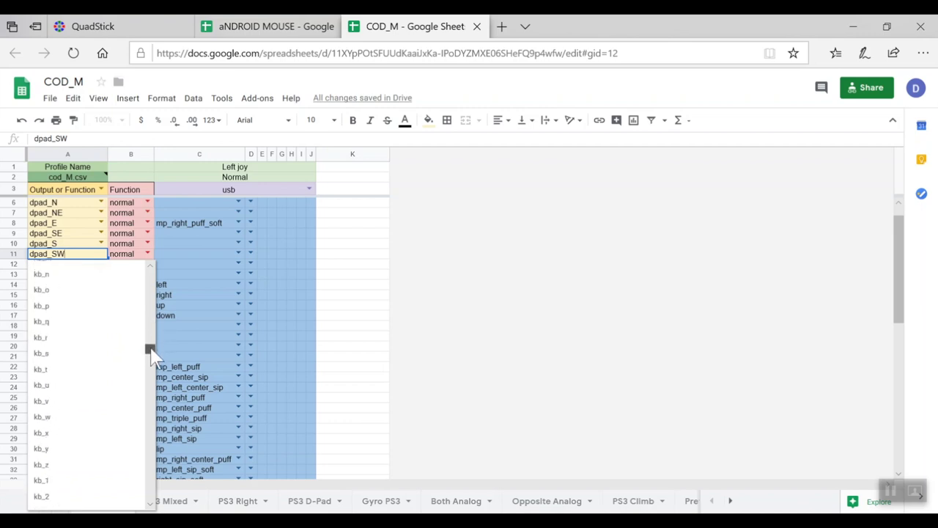
scroll(86, 327, down, 2)
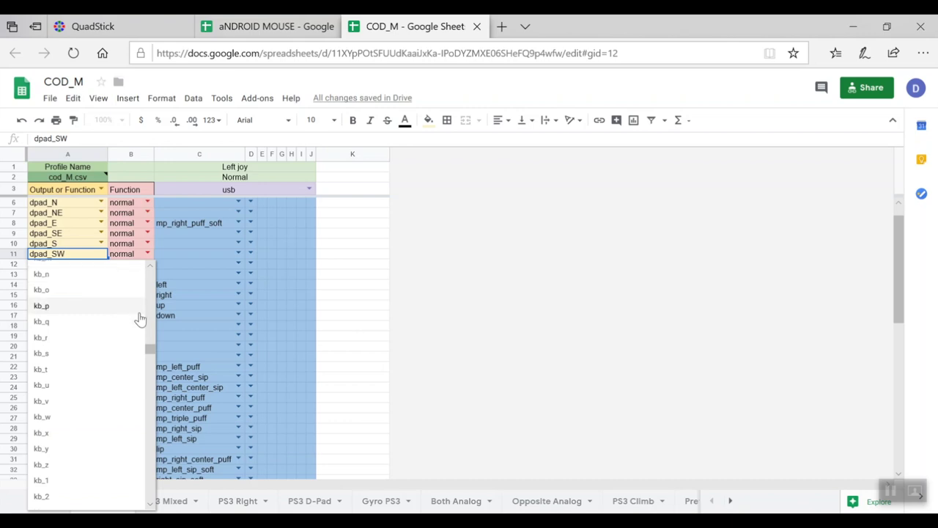
scroll(75, 327, up, 1)
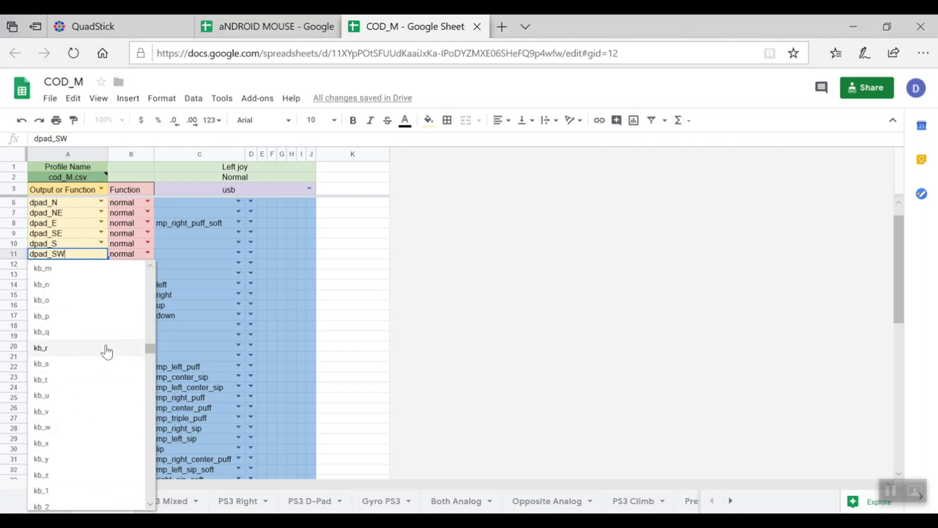
drag(150, 349, 151, 373)
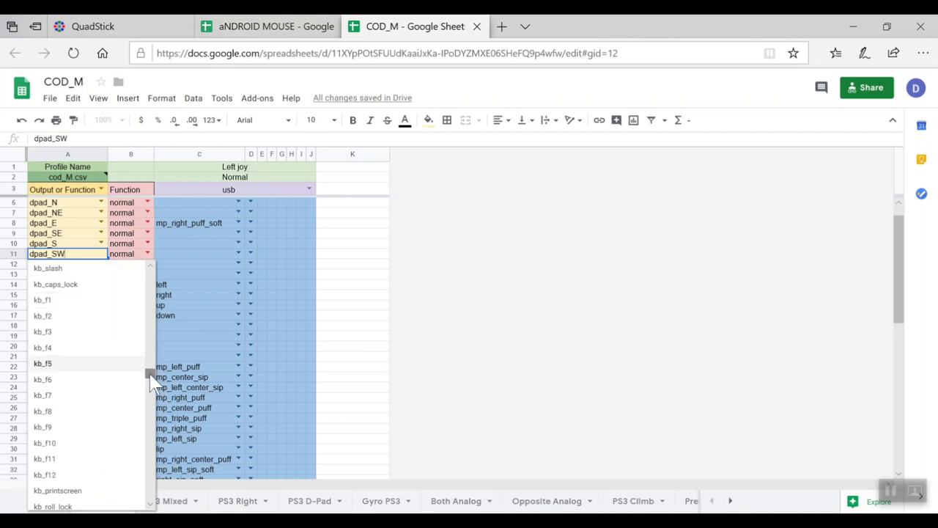
drag(151, 376, 151, 281)
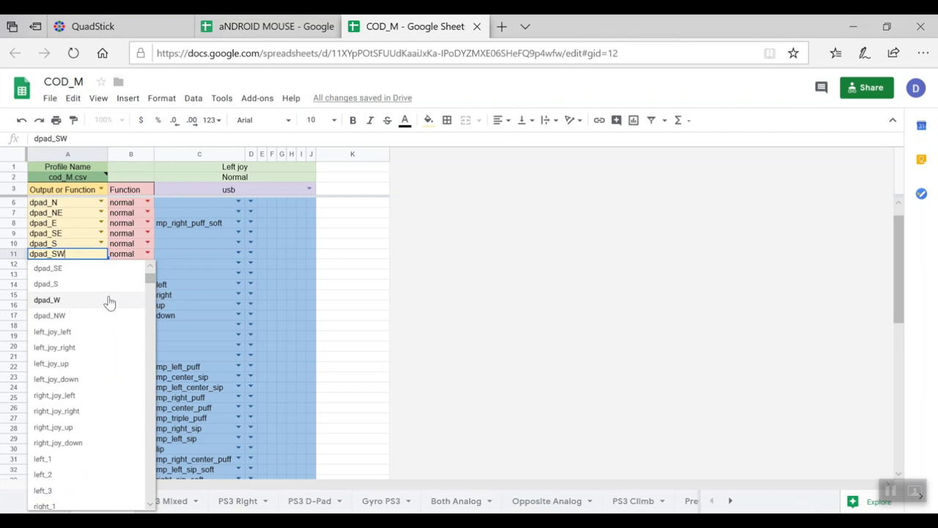
drag(151, 275, 152, 290)
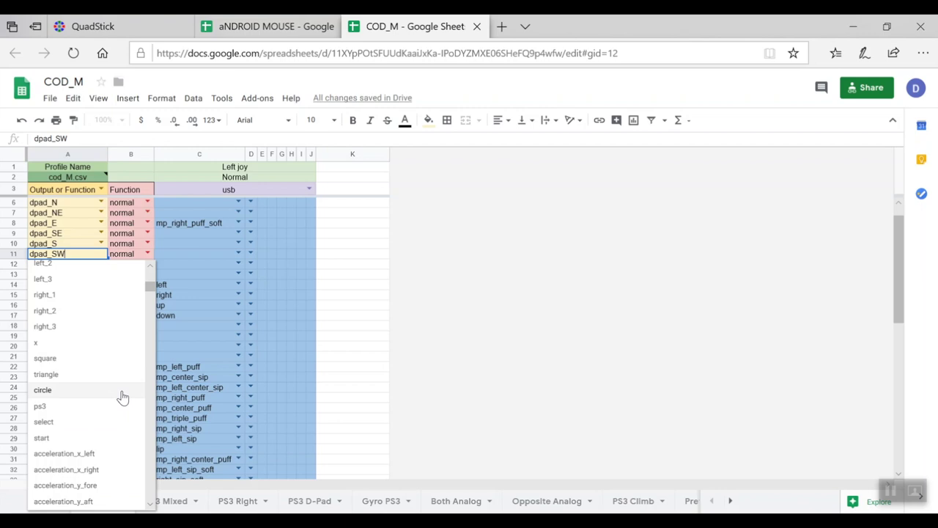
click(353, 336)
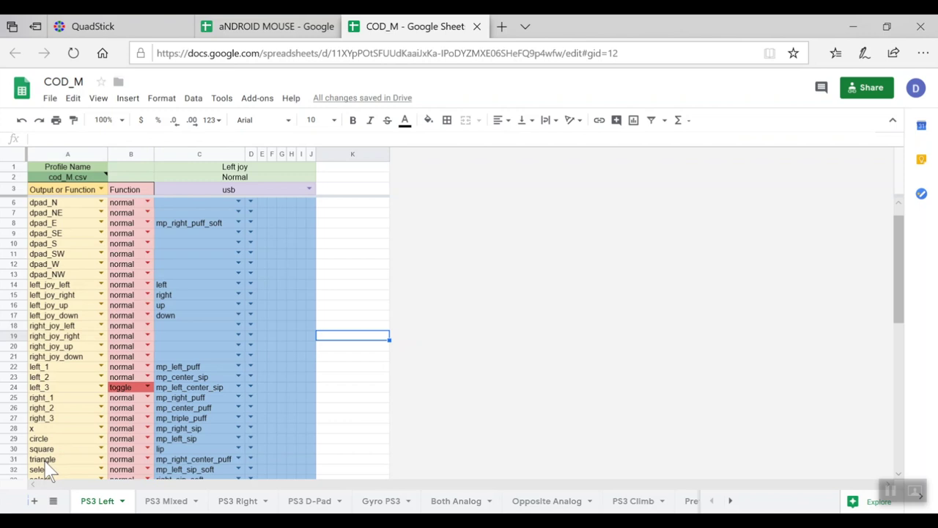
Check the output options for the x row, and review the PlayStation button rows x, circle, square and triangle
click(101, 429)
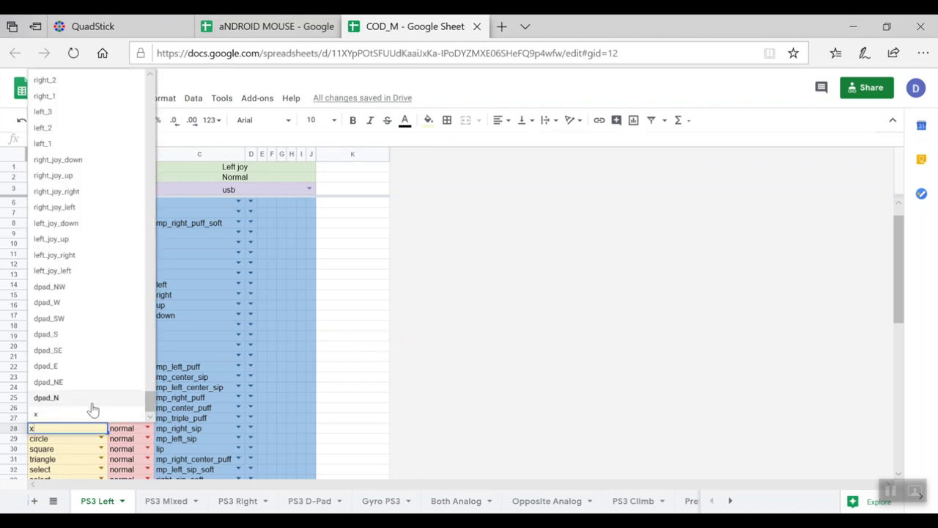
click(518, 361)
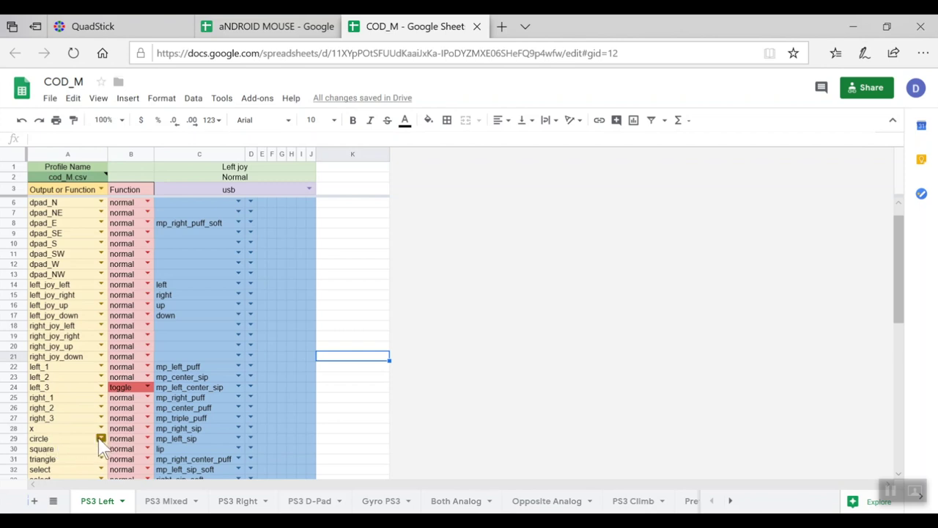
click(41, 429)
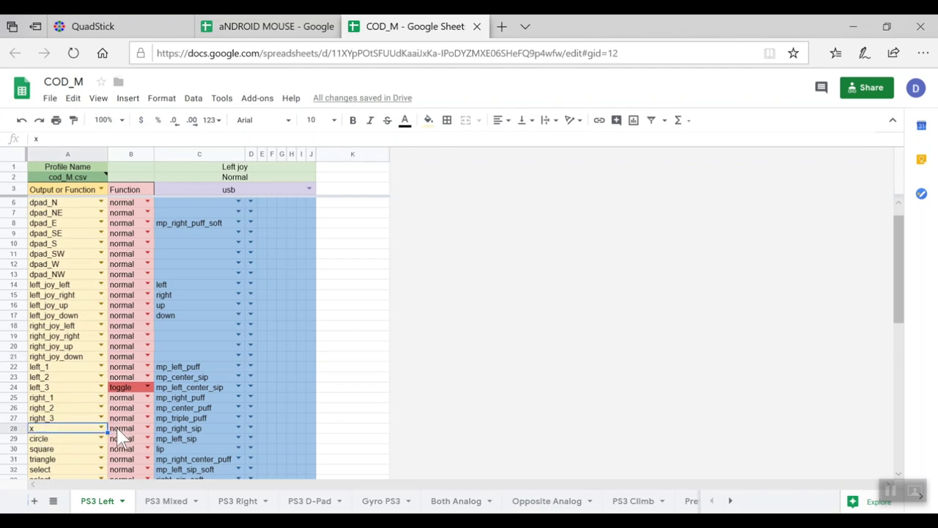
click(36, 438)
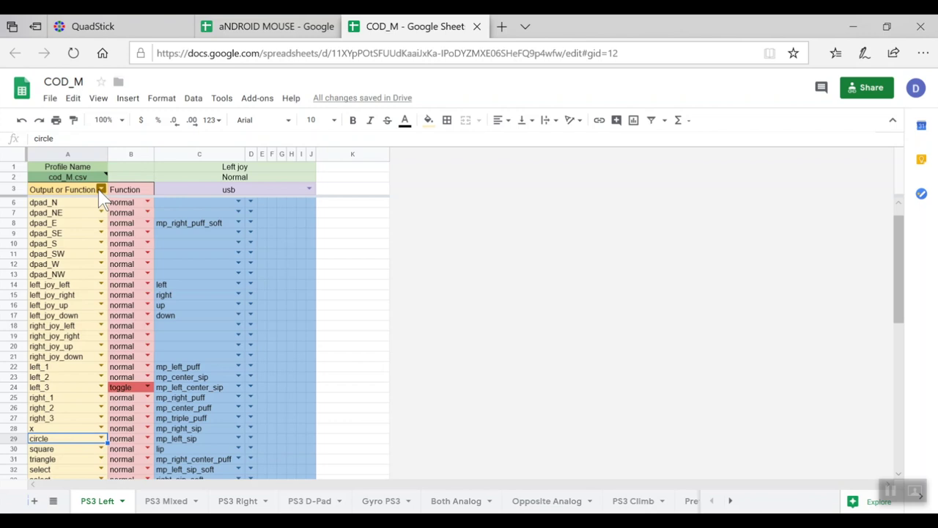
click(50, 430)
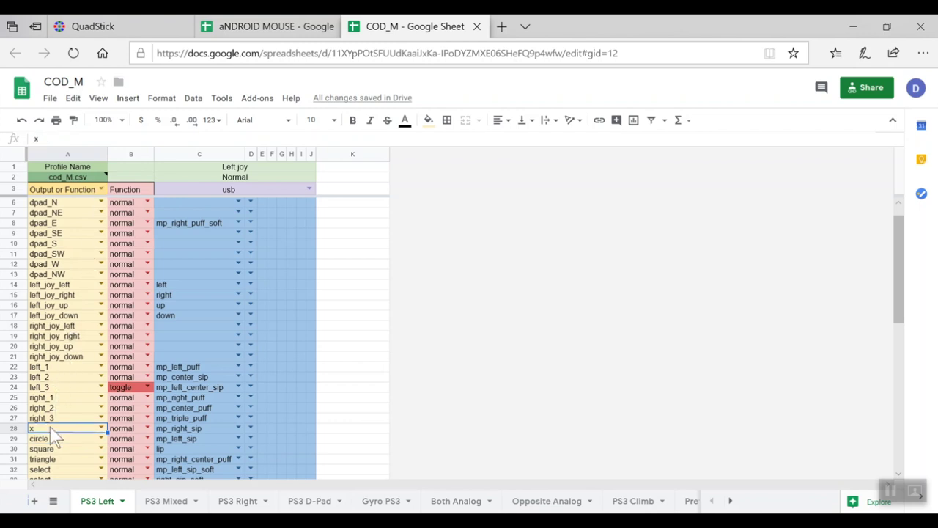
click(50, 441)
click(52, 450)
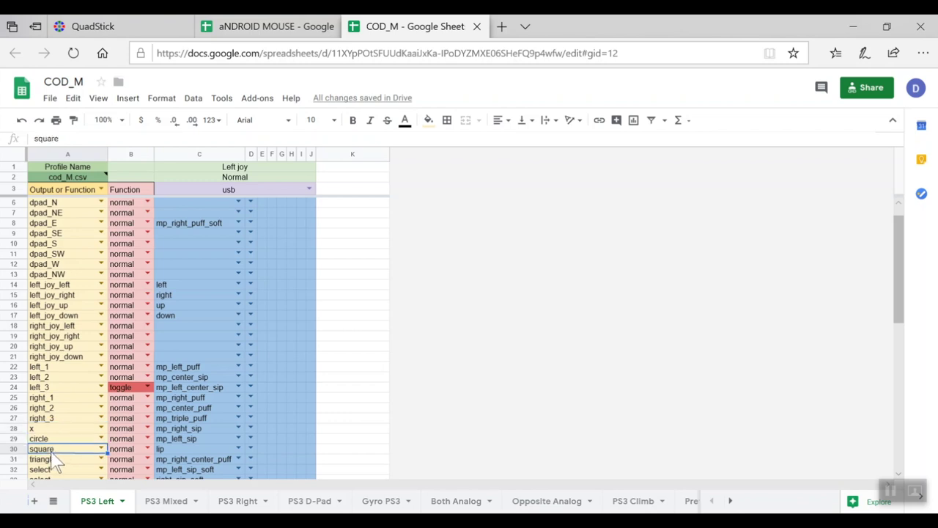
click(56, 460)
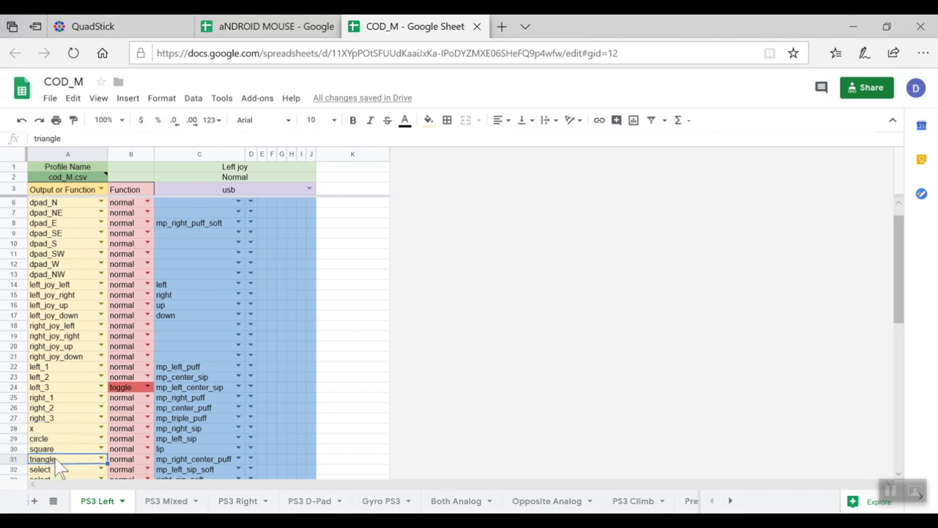
Set the output column's header to XBox Outputs and review the A, B, X, Y and right_stick rows
click(102, 190)
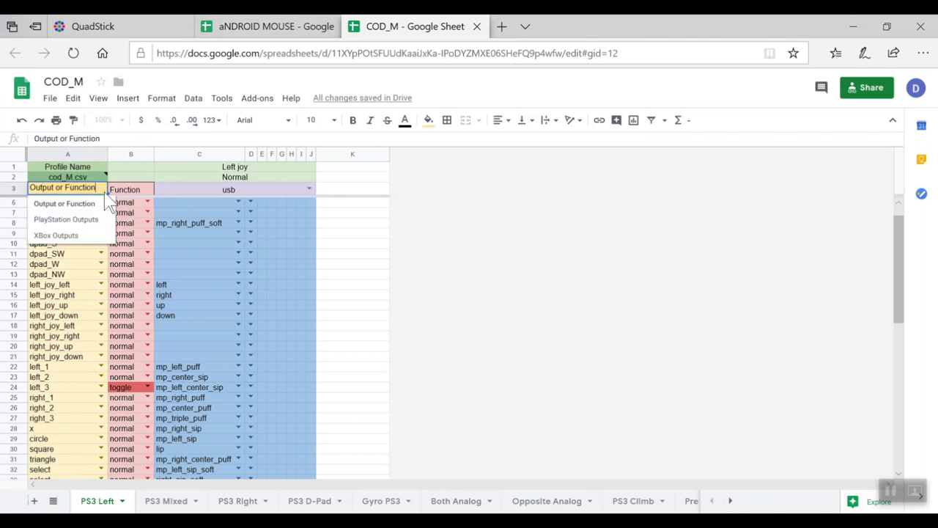
click(90, 236)
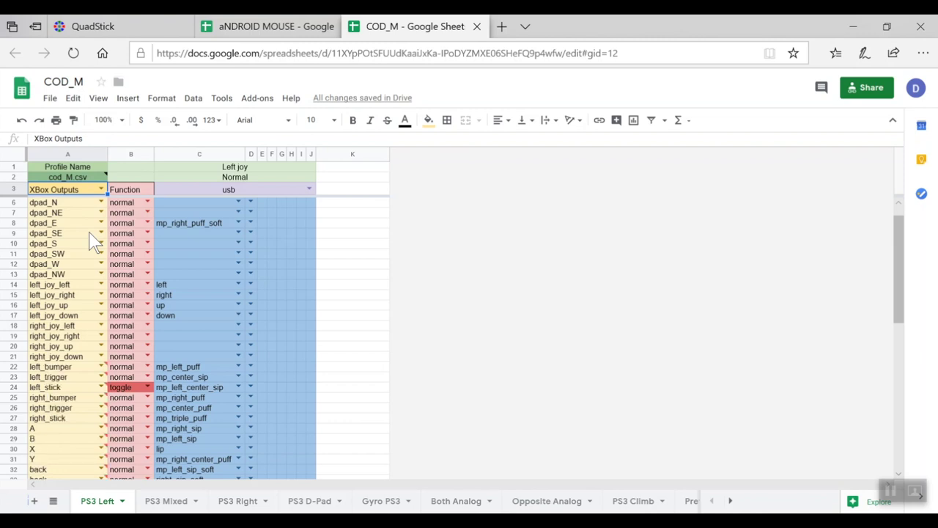
mouse_move(51, 437)
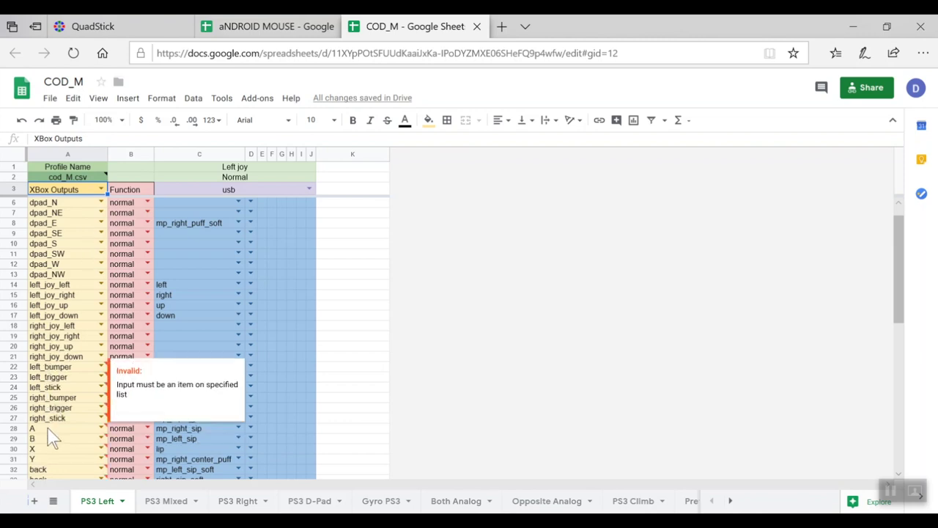
click(49, 431)
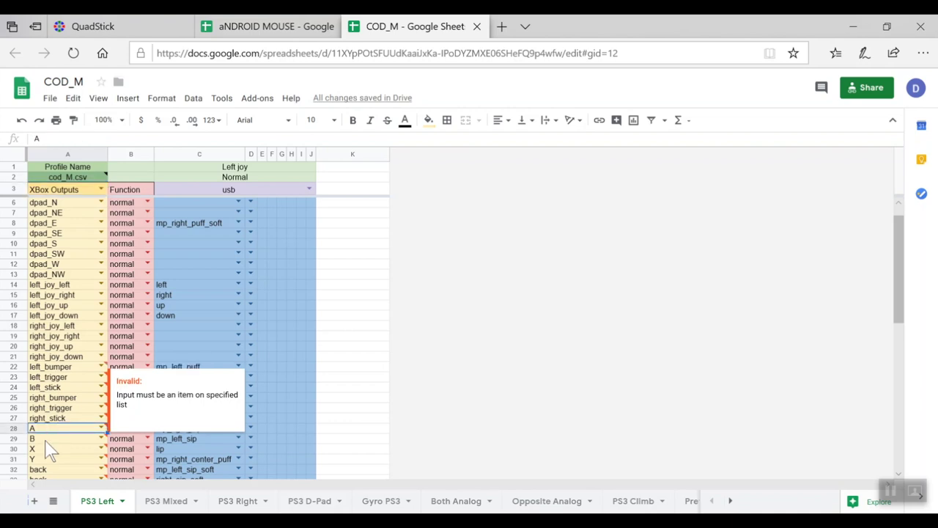
click(47, 442)
click(49, 452)
click(50, 457)
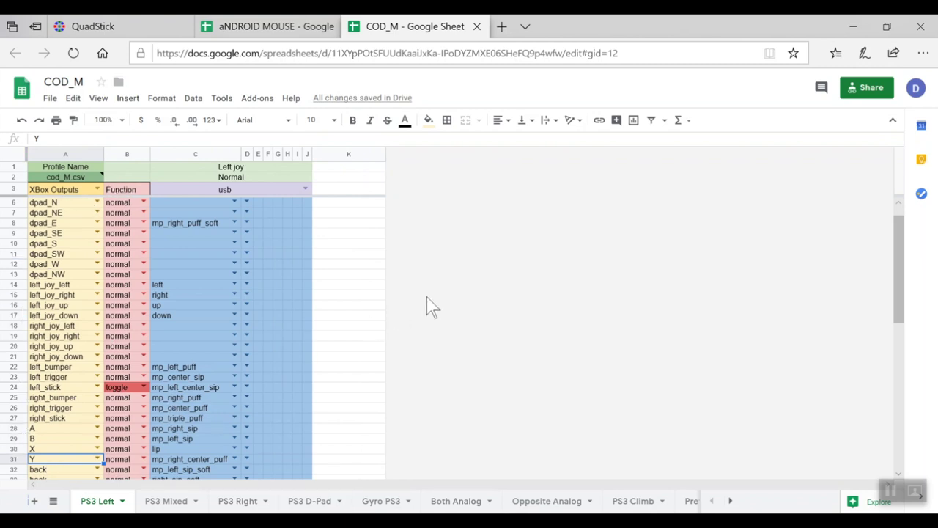
drag(900, 255, 900, 272)
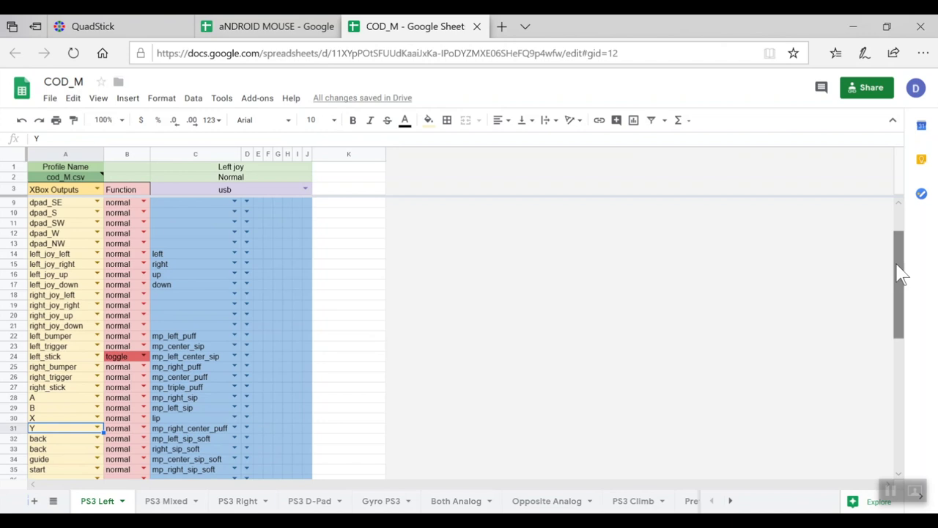
click(59, 388)
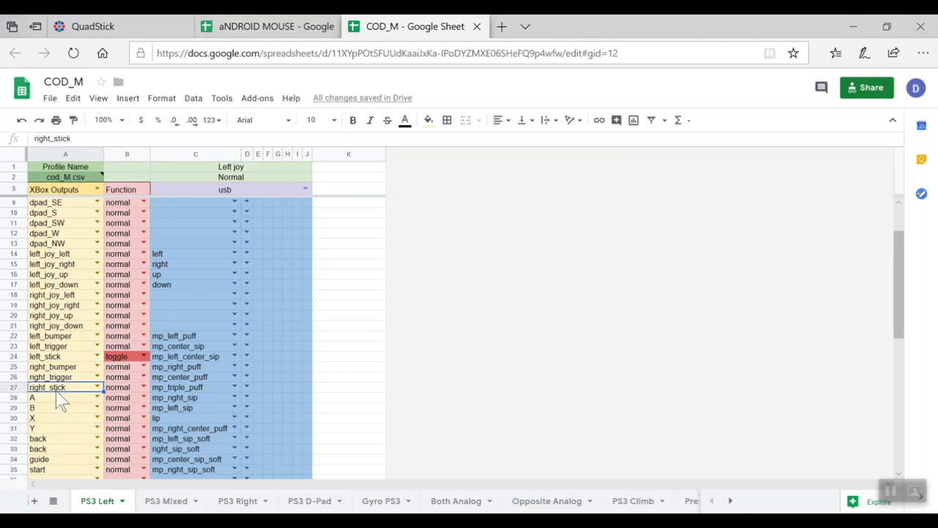
Review the A and B output rows and check the input assigned to A
click(56, 400)
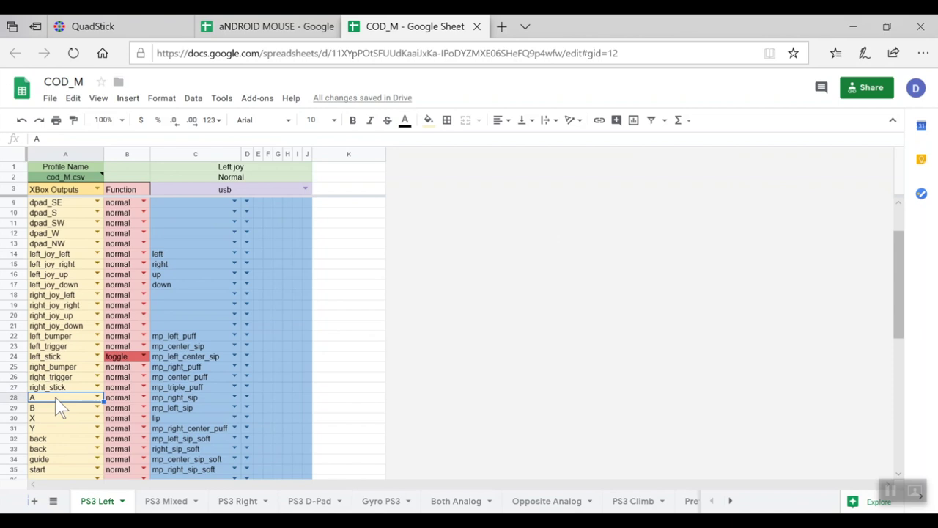
click(164, 397)
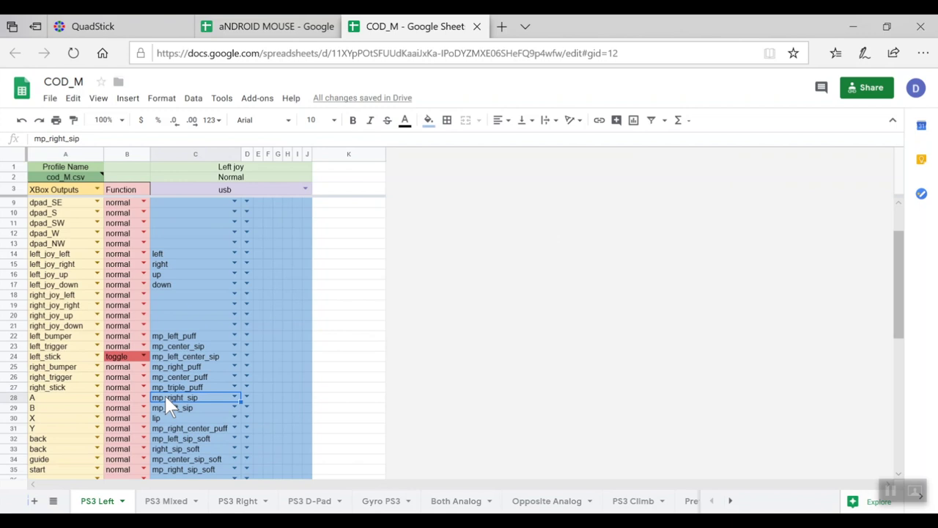
click(57, 394)
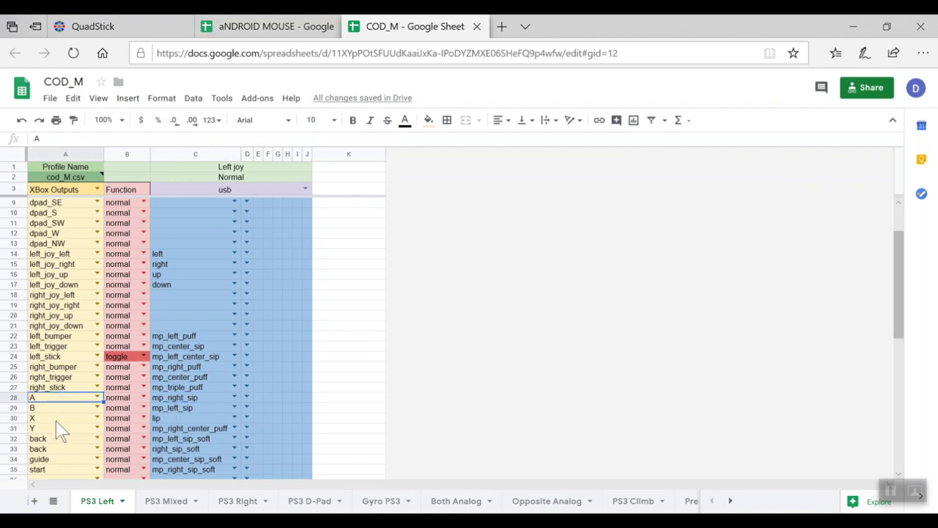
click(82, 406)
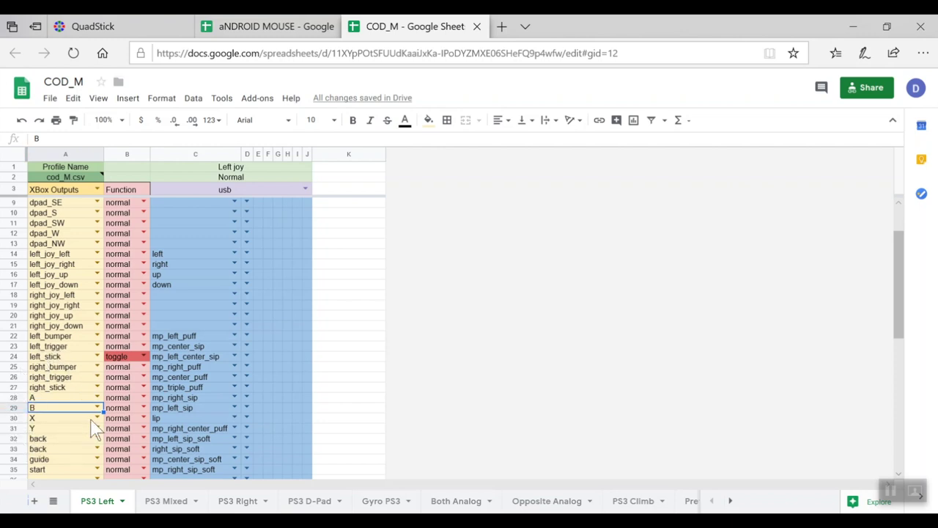
Set the output column's header to PlayStation Outputs and browse the dpad_W row's output options down to the keyboard entries without changing its value
click(97, 189)
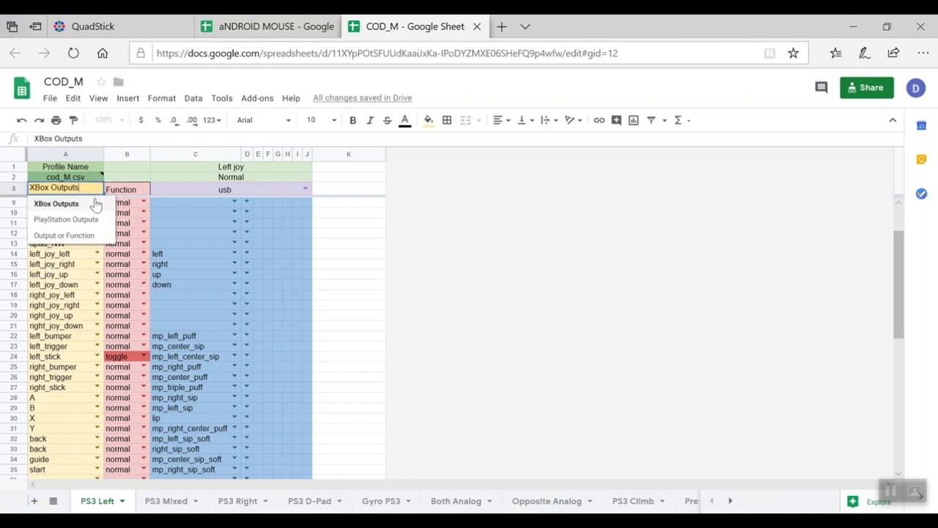
click(66, 219)
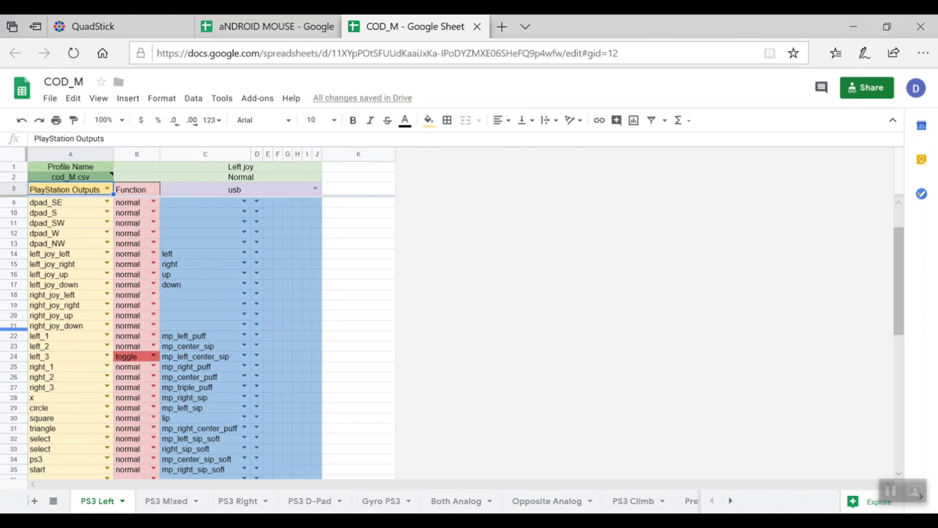
click(107, 233)
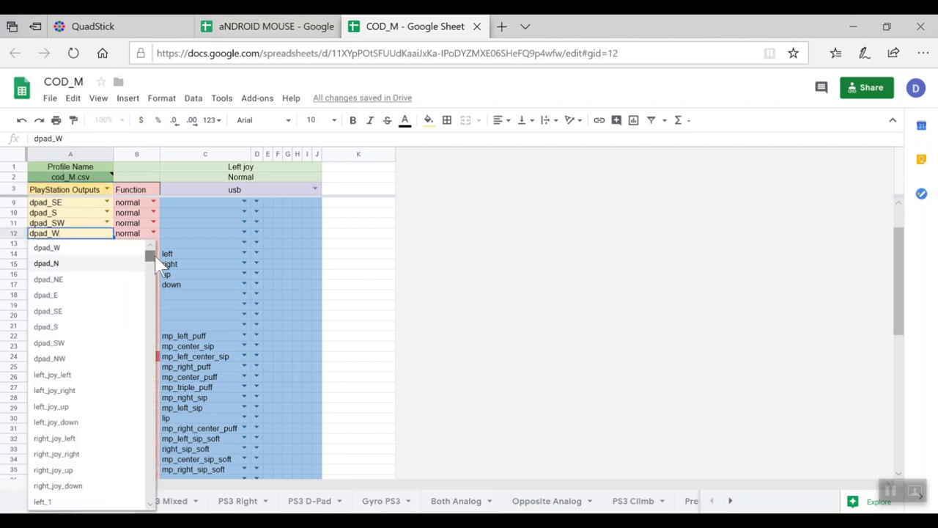
drag(151, 257, 150, 357)
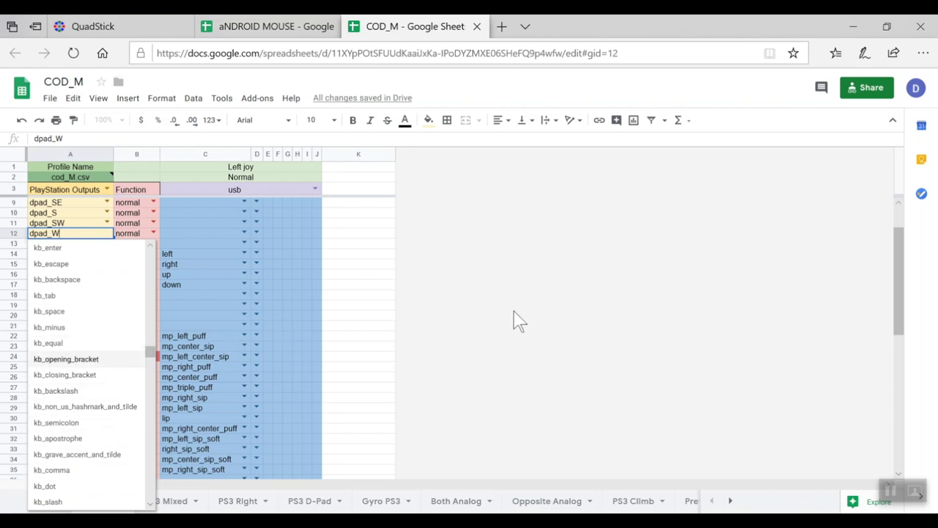
click(358, 315)
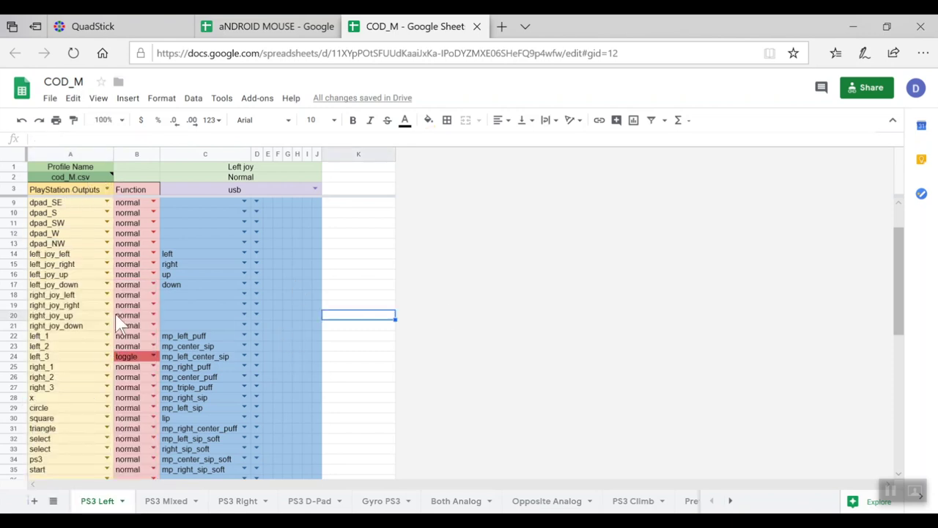
Set the output column's header to Output or Function
click(107, 188)
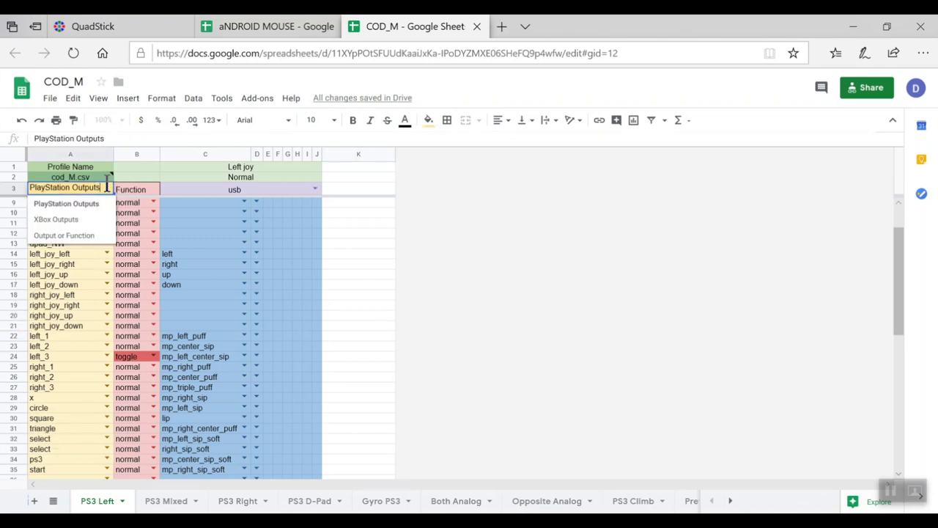
click(94, 234)
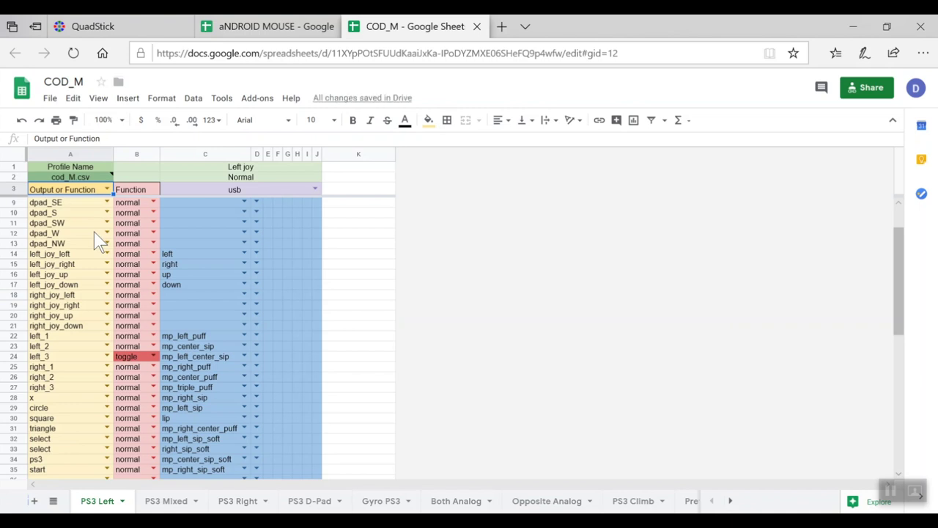
Search the web in a new browser tab for "brooks converter ps3 to xbox one"
click(501, 28)
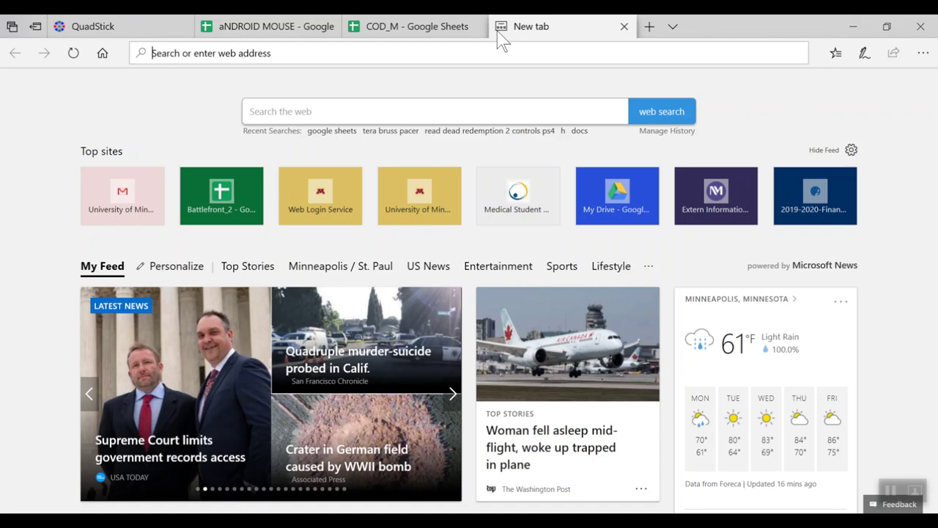
text(b)
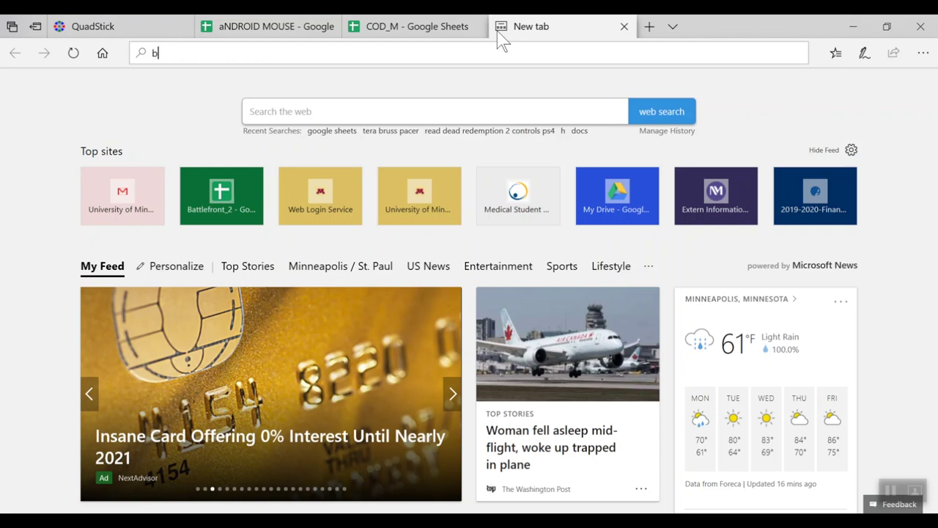
text(rooks co)
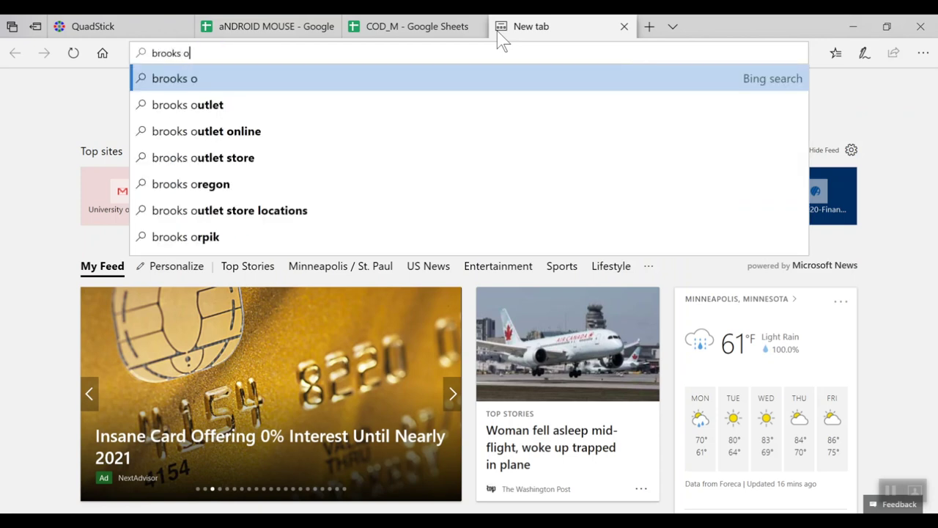
key(BackSpace)
text(converter )
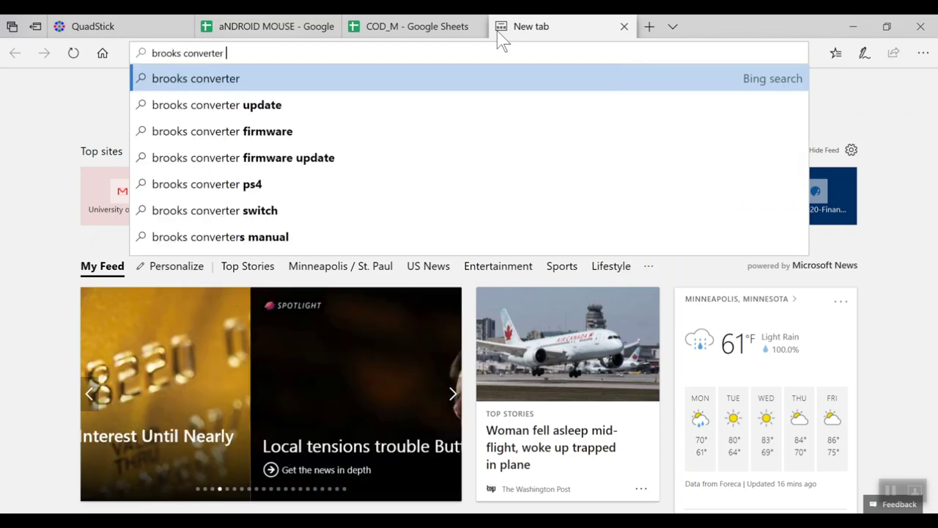
text(ps3 to )
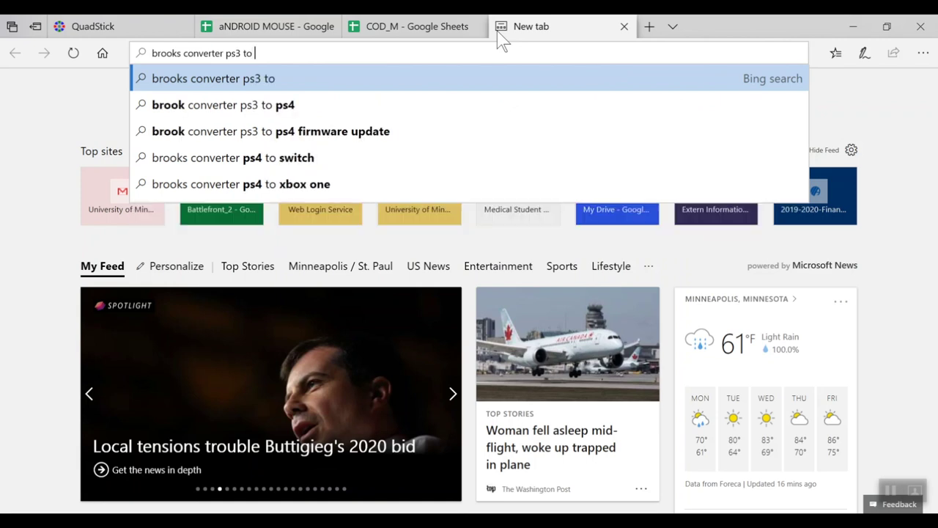
text(xbox one)
key(Return)
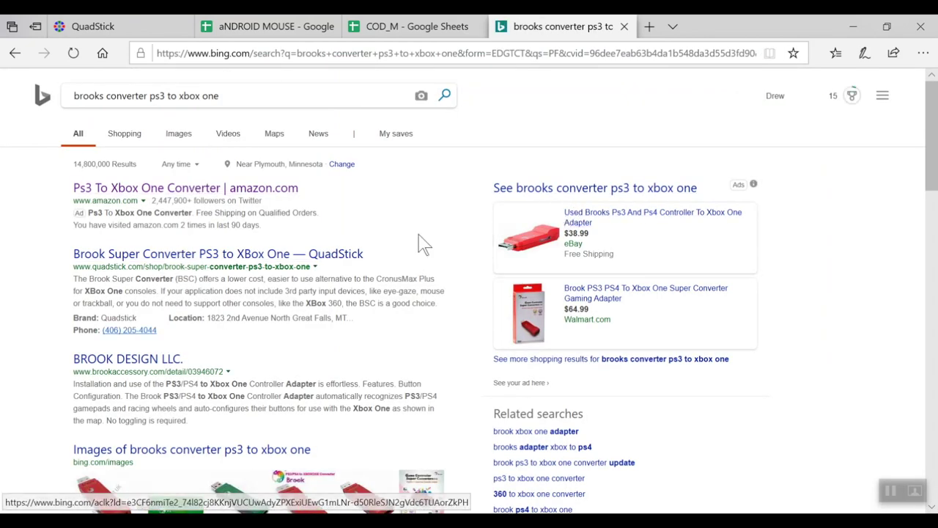
Open QuadStick's Brook Super Converter PS3 to XBox One product page, review its description, and return to the COD_M spreadsheet
click(187, 261)
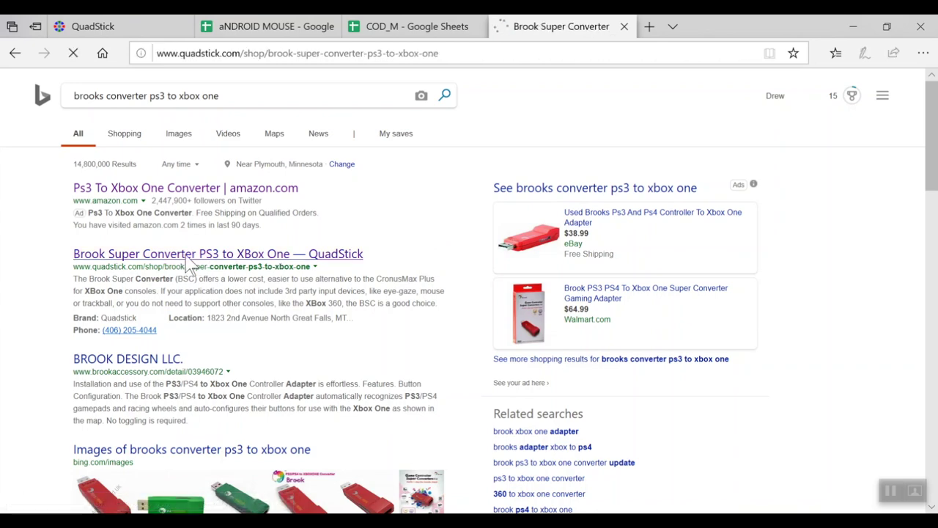
scroll(326, 332, down, 1)
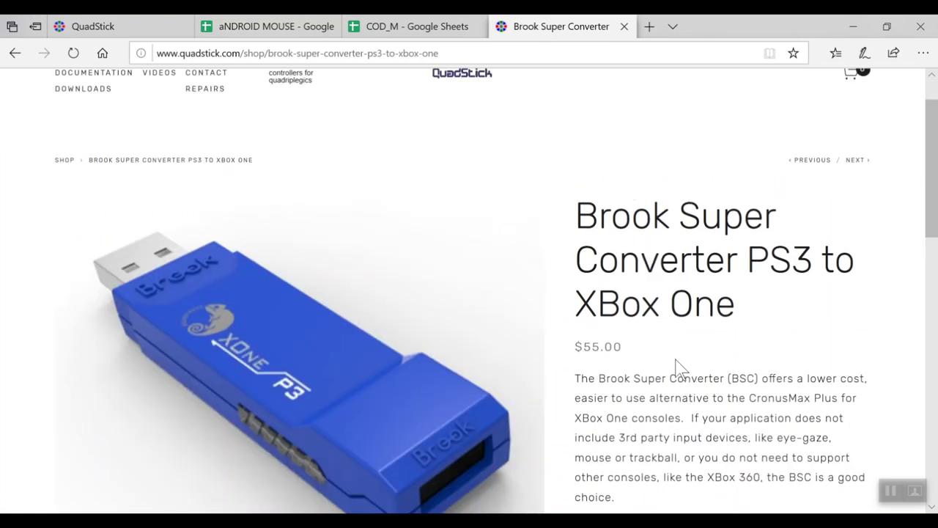
scroll(676, 364, down, 2)
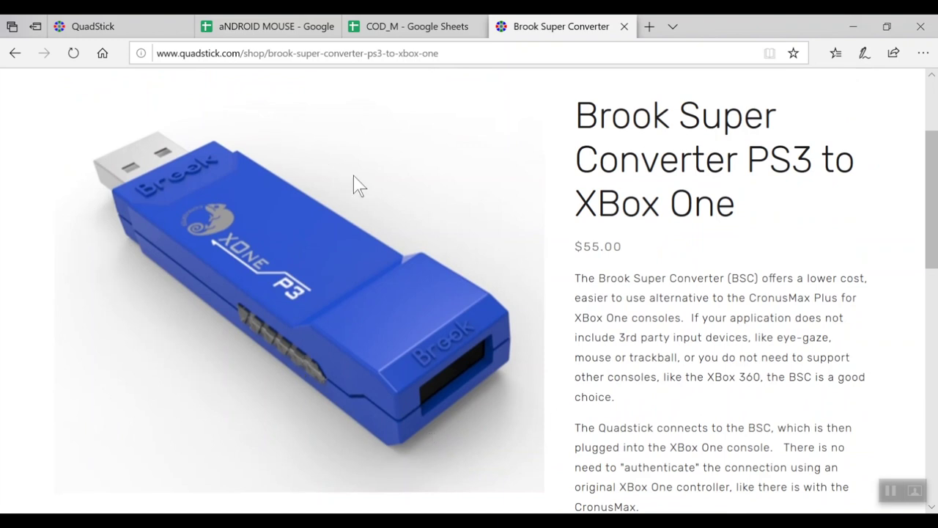
click(410, 27)
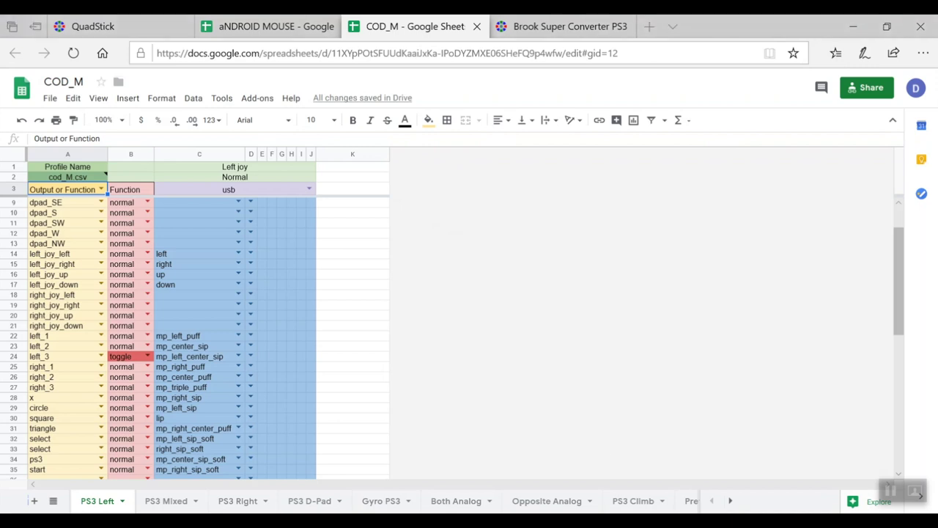
scroll(585, 333, up, 2)
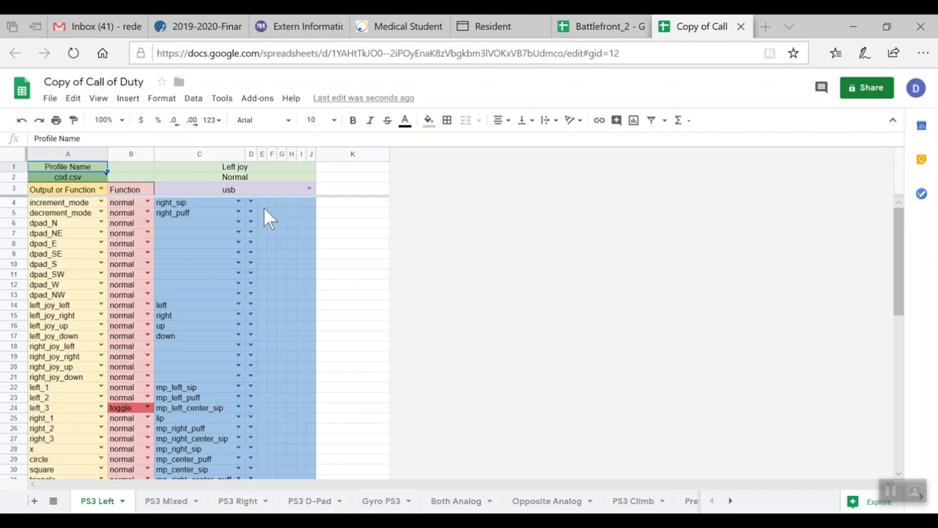
List the unused inputs of the Copy of Call of Duty profile with the Quadstick add-on
drag(902, 274, 916, 247)
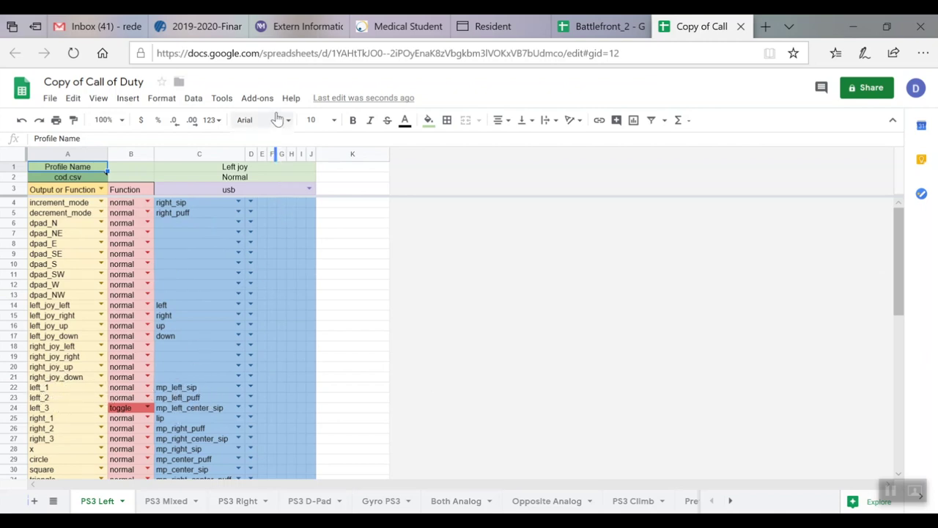
click(257, 100)
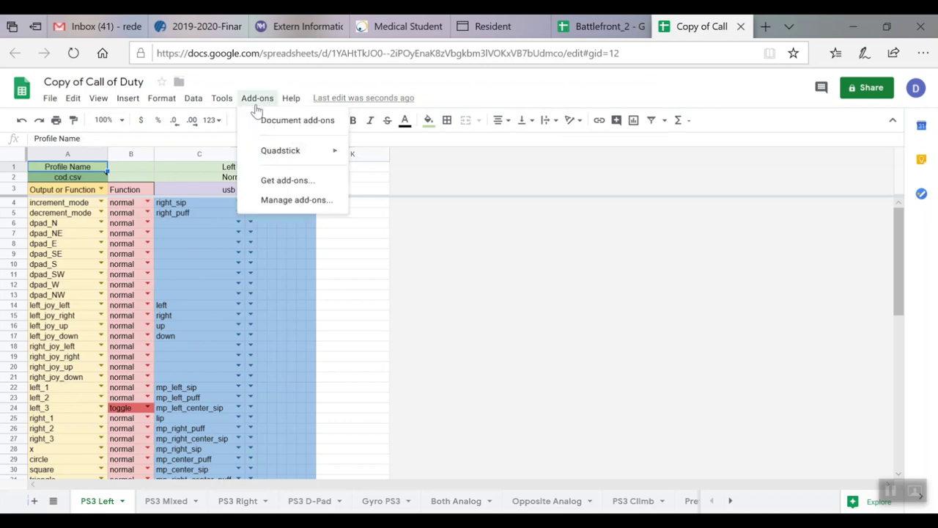
mouse_move(262, 152)
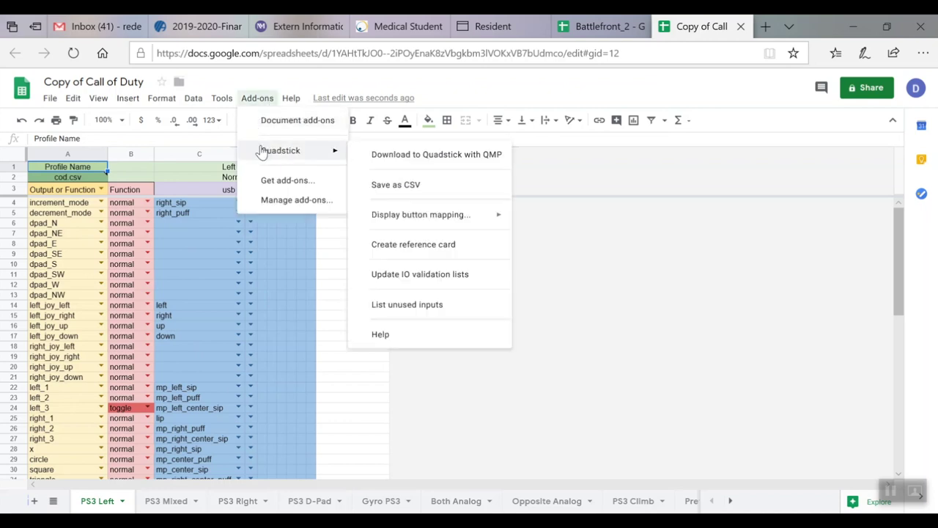
click(408, 306)
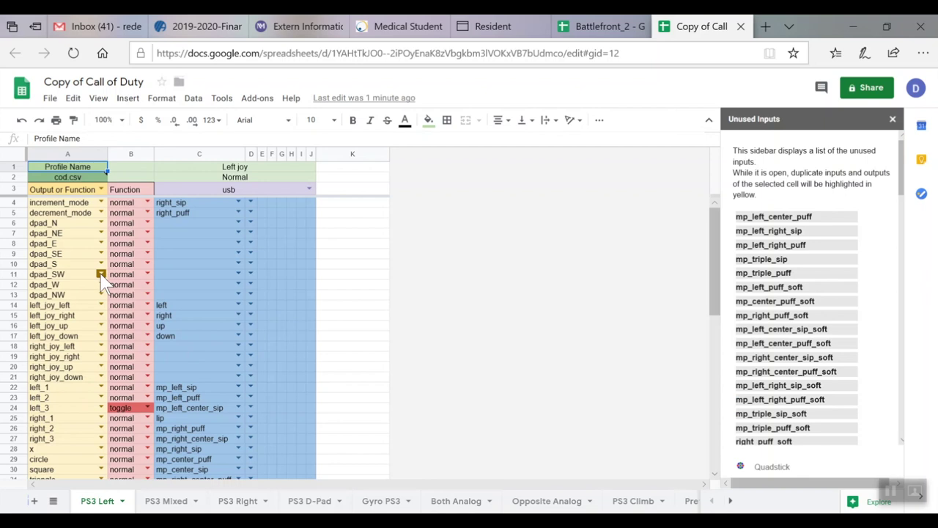
Assign mp_left_sip as the input in empty row 36 and compare it with the left_1 row's input
drag(714, 245, 715, 293)
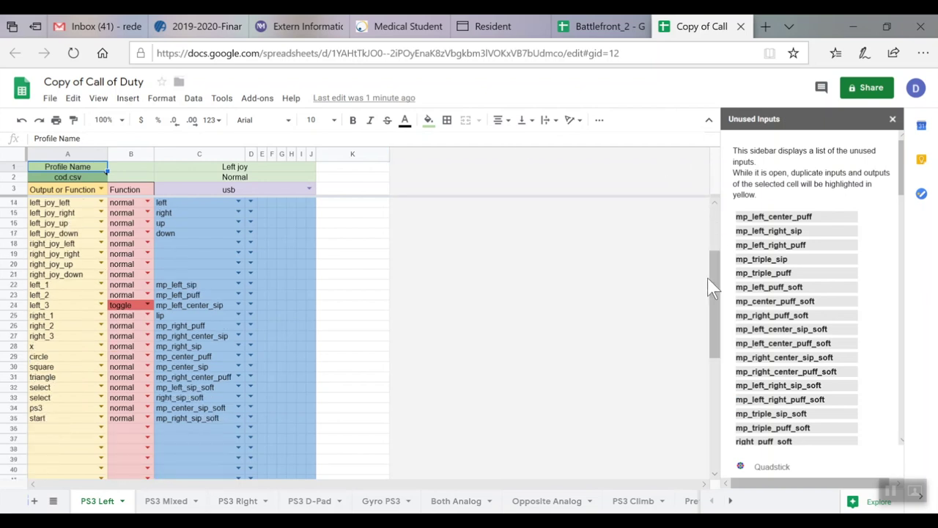
click(60, 427)
click(165, 427)
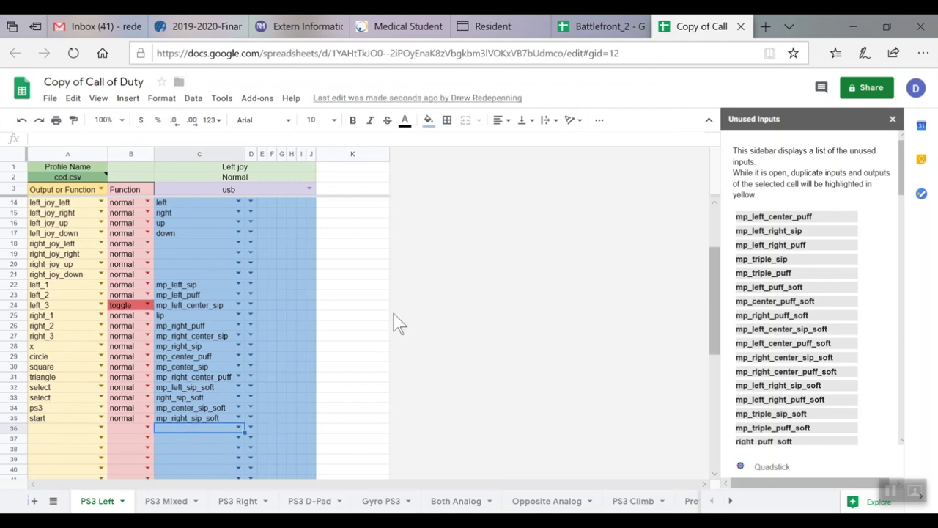
text(mp_left)
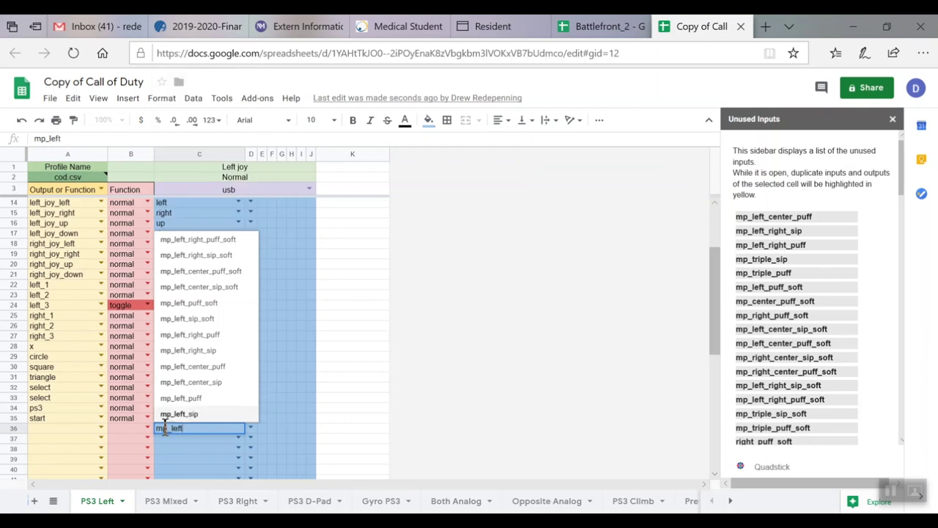
click(181, 414)
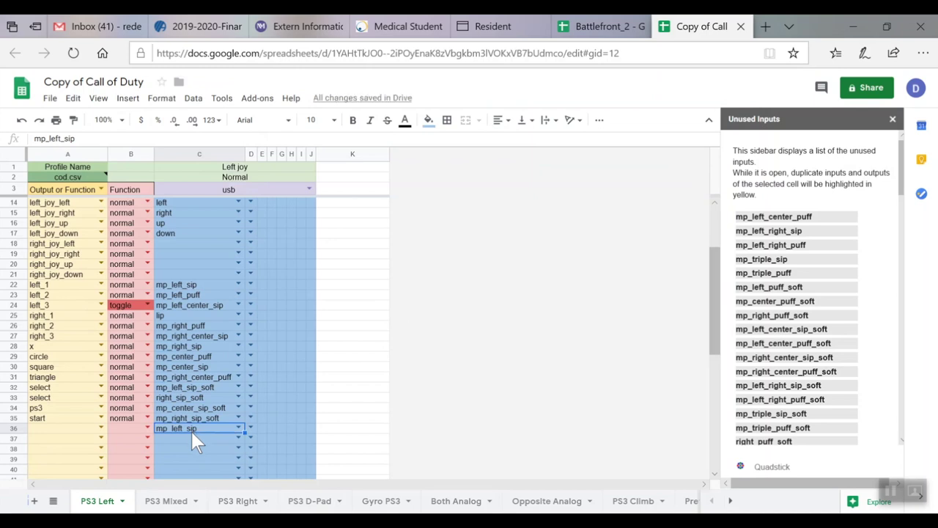
click(184, 286)
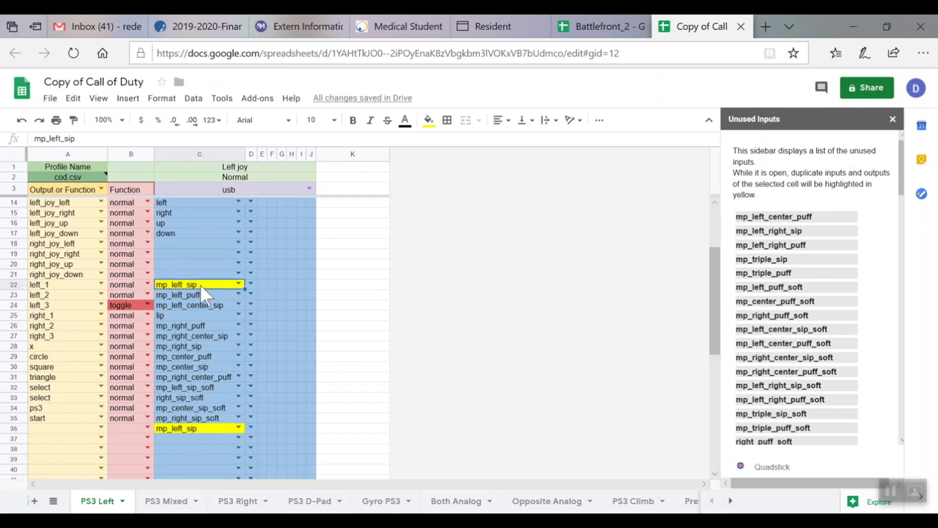
click(203, 427)
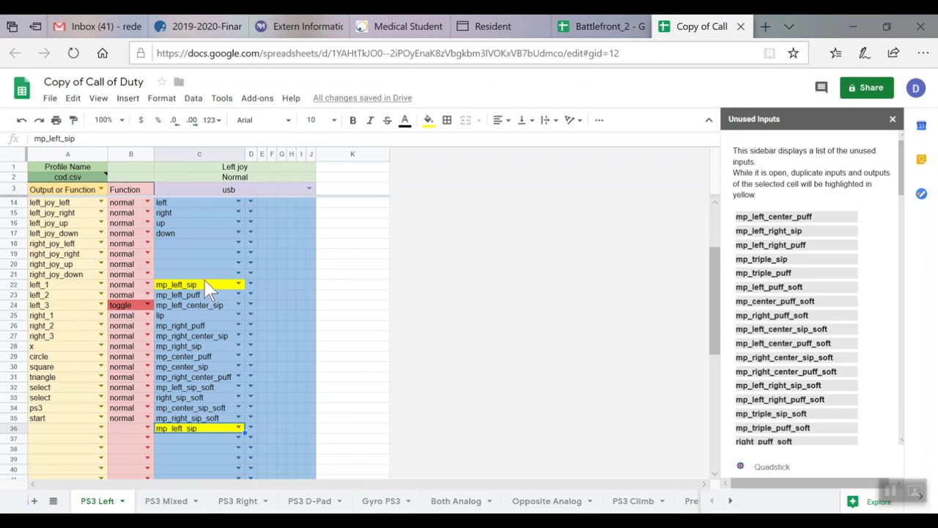
Set the output of row 36 to right_1
click(61, 428)
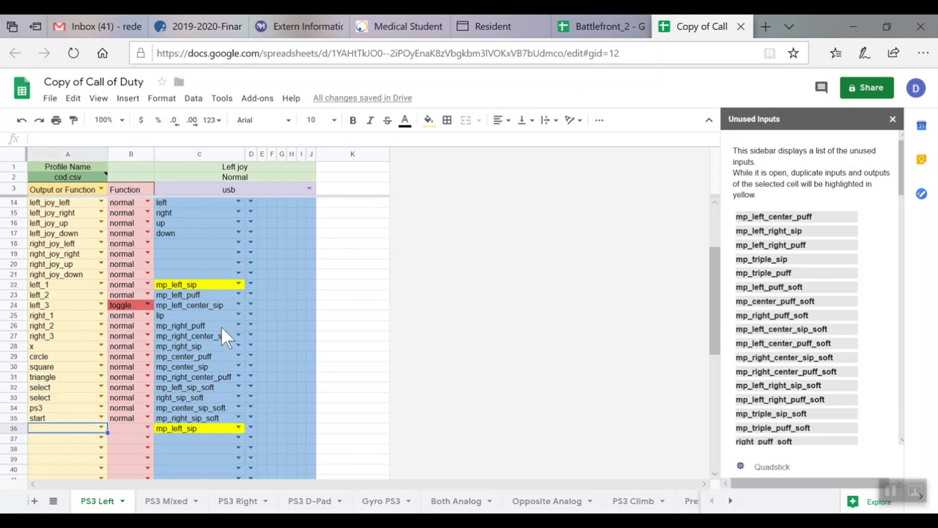
text(right)
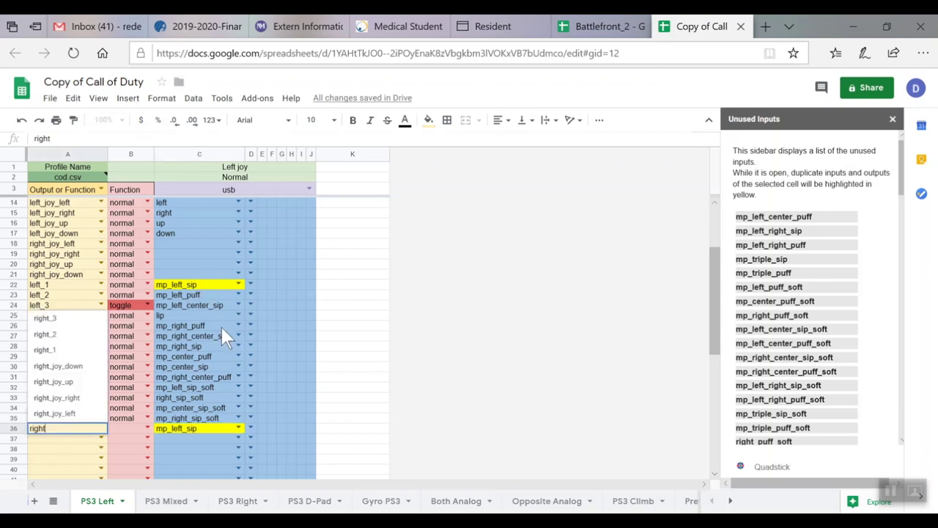
click(65, 352)
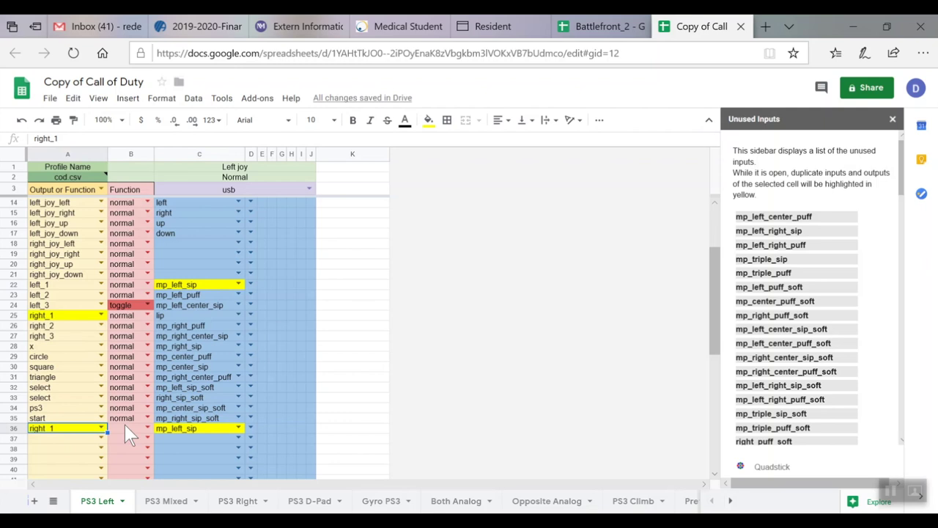
Compare the duplicate mp_left_sip inputs in rows 22 and 36 and the duplicate right_1 outputs in rows 25 and 36
click(203, 428)
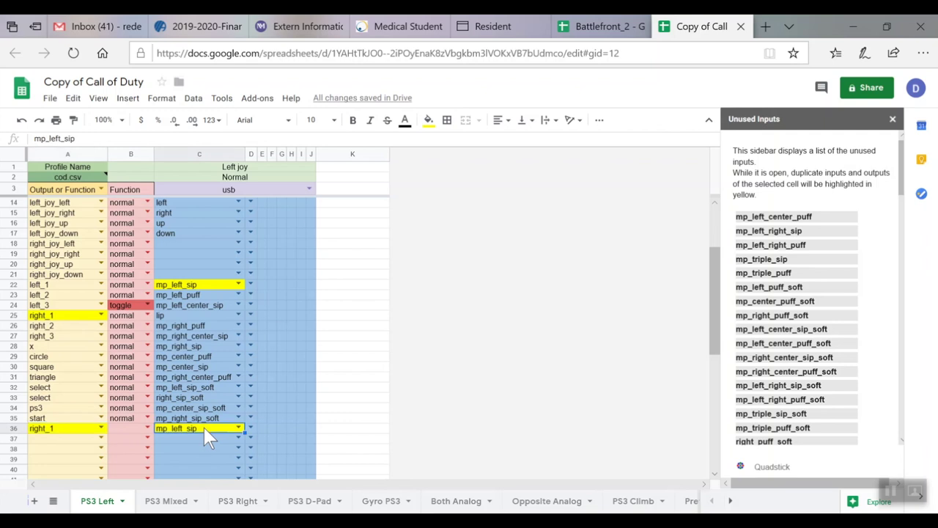
click(211, 286)
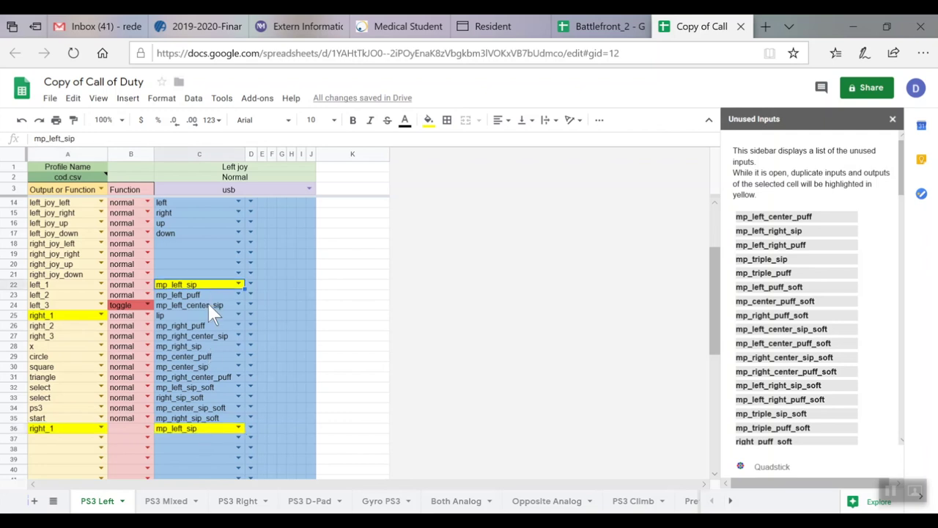
click(210, 426)
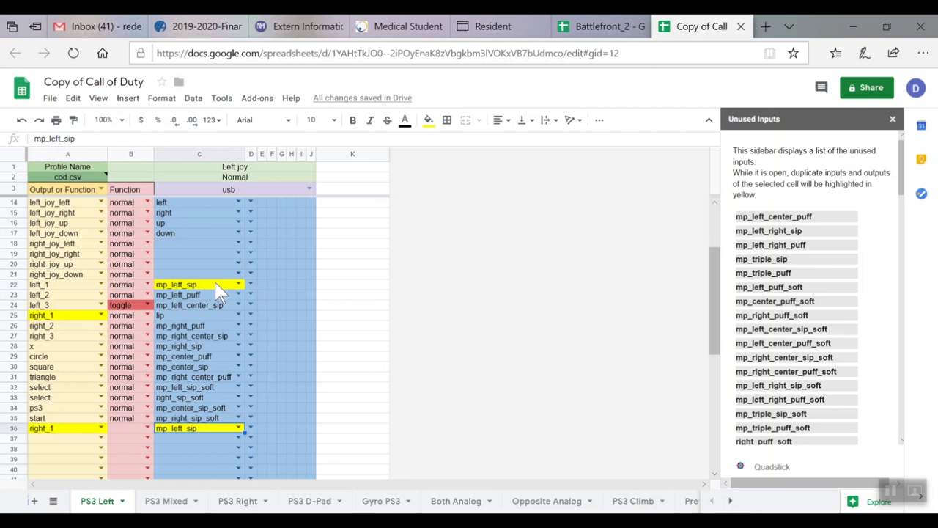
click(59, 316)
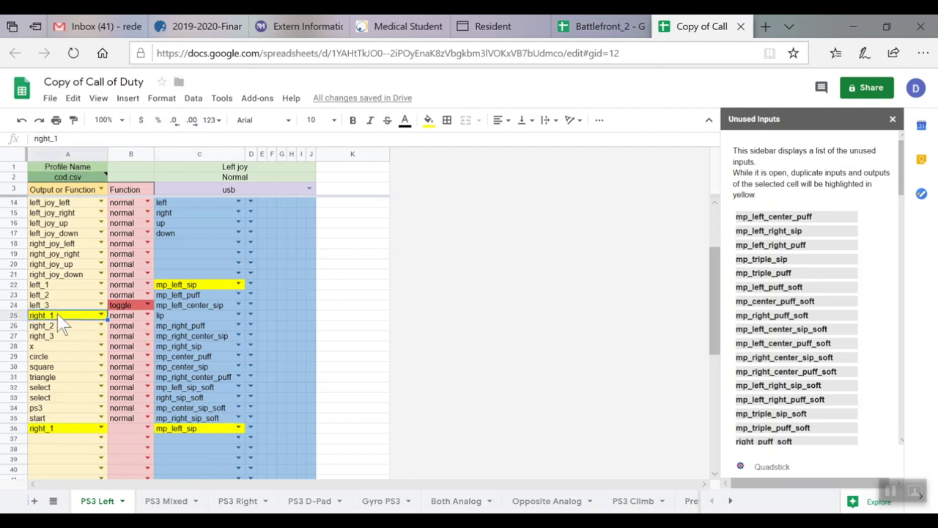
click(68, 425)
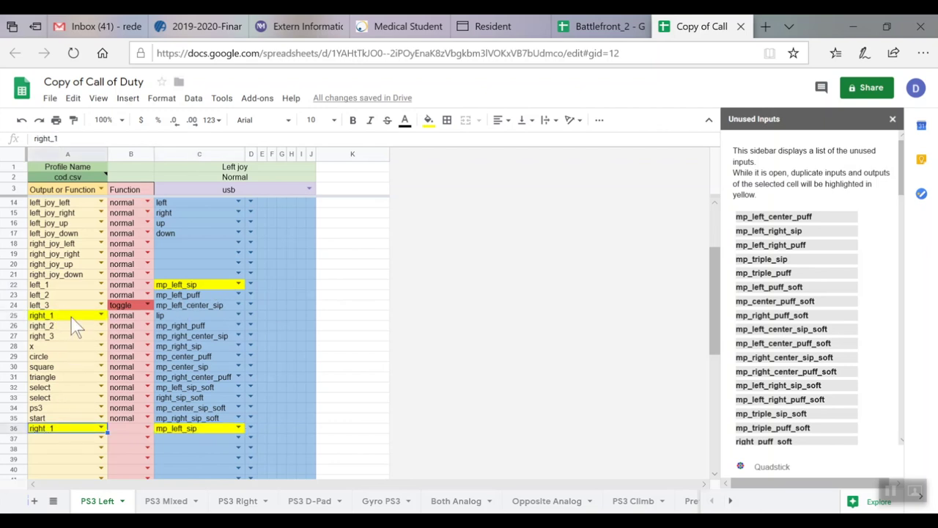
click(71, 316)
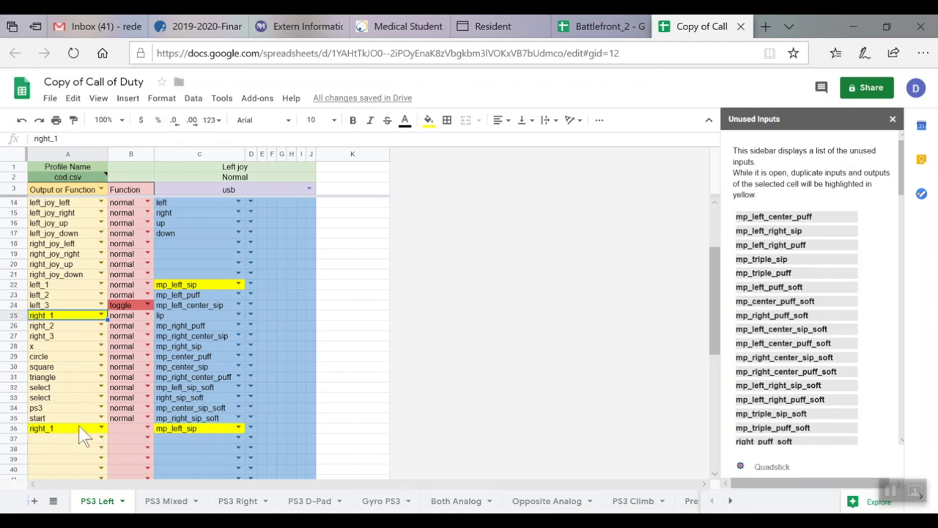
click(79, 425)
click(79, 316)
click(57, 428)
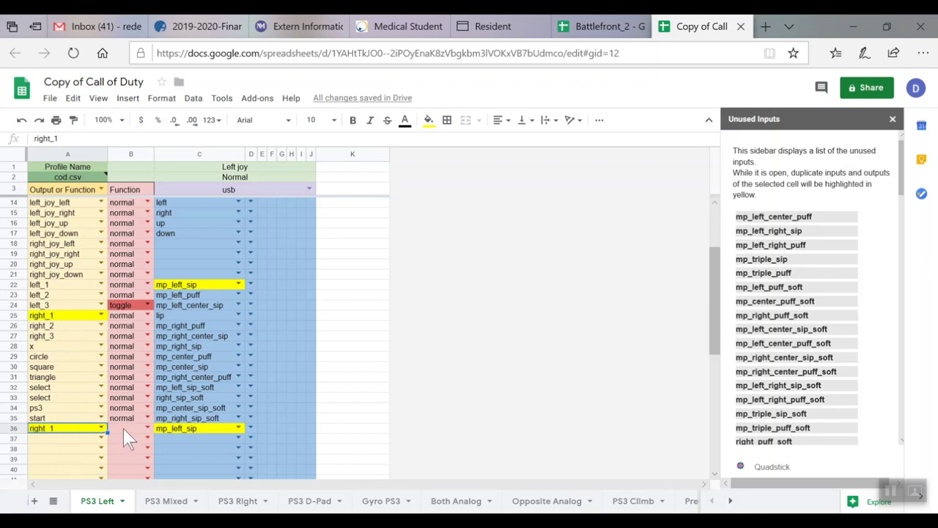
click(71, 316)
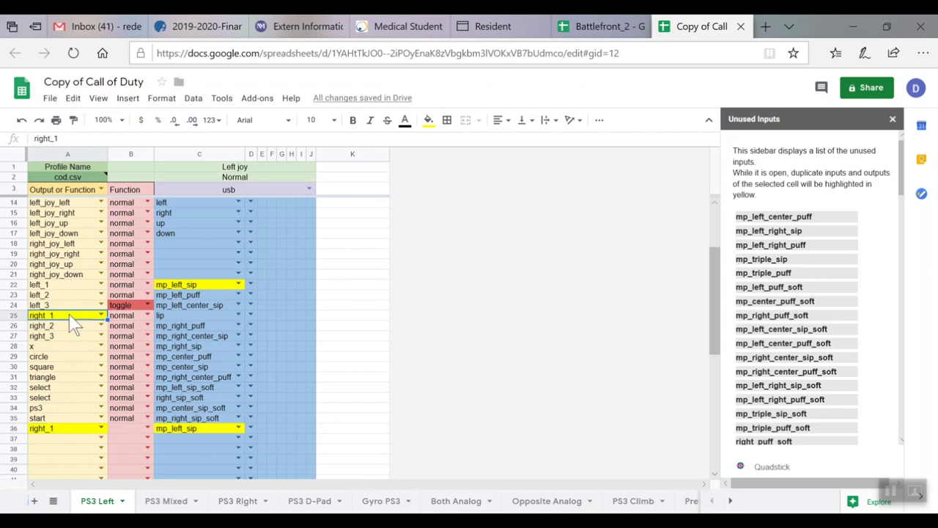
click(202, 285)
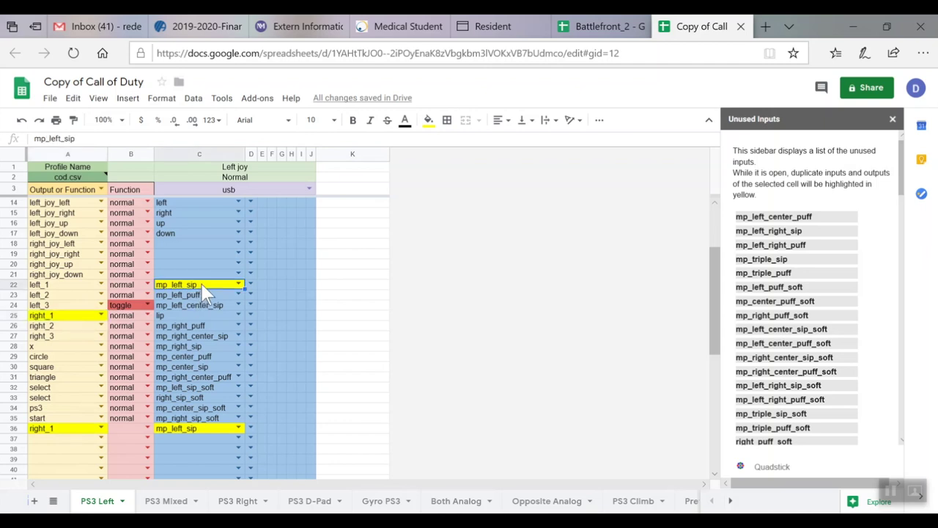
click(195, 428)
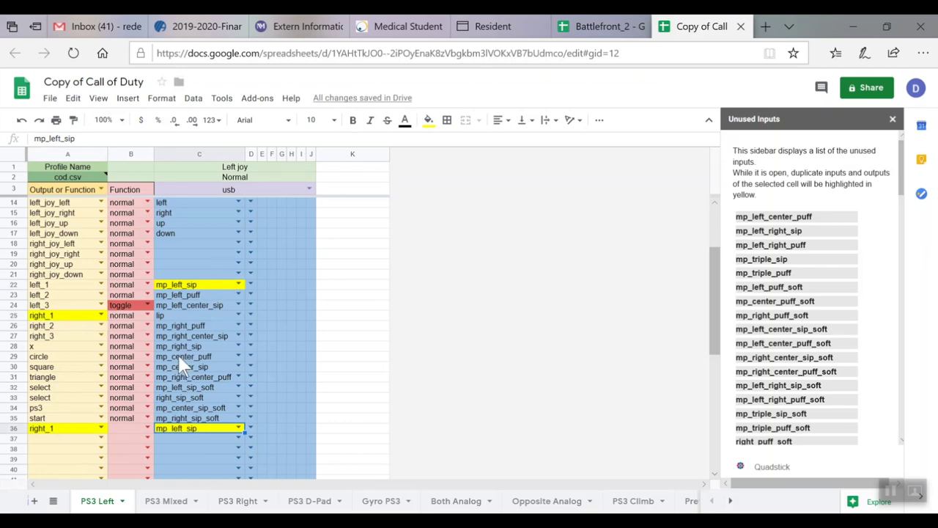
Set the function of row 36 to toggle and review it against the row's output and input
click(121, 429)
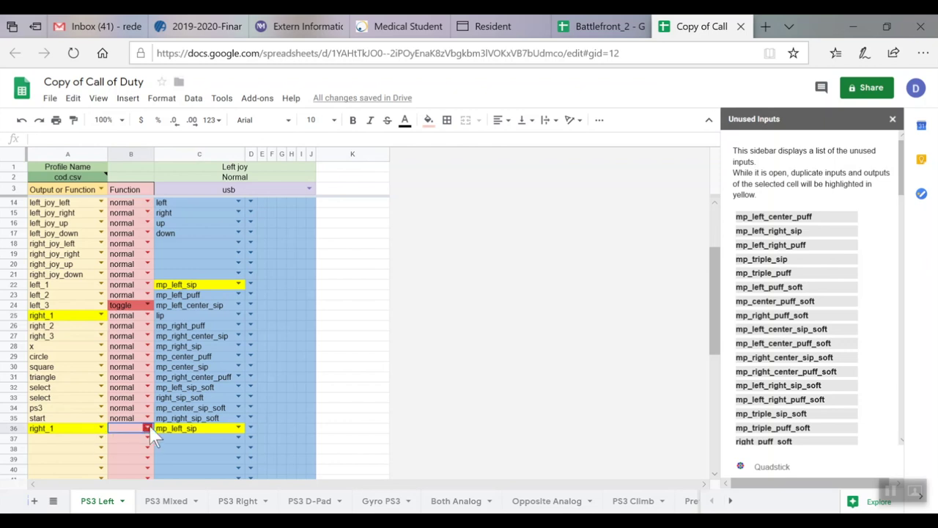
click(147, 428)
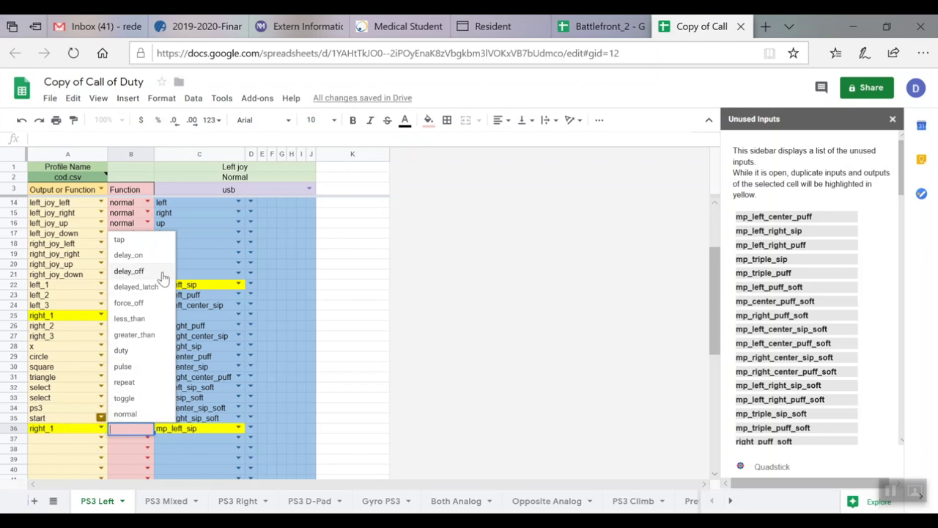
click(161, 398)
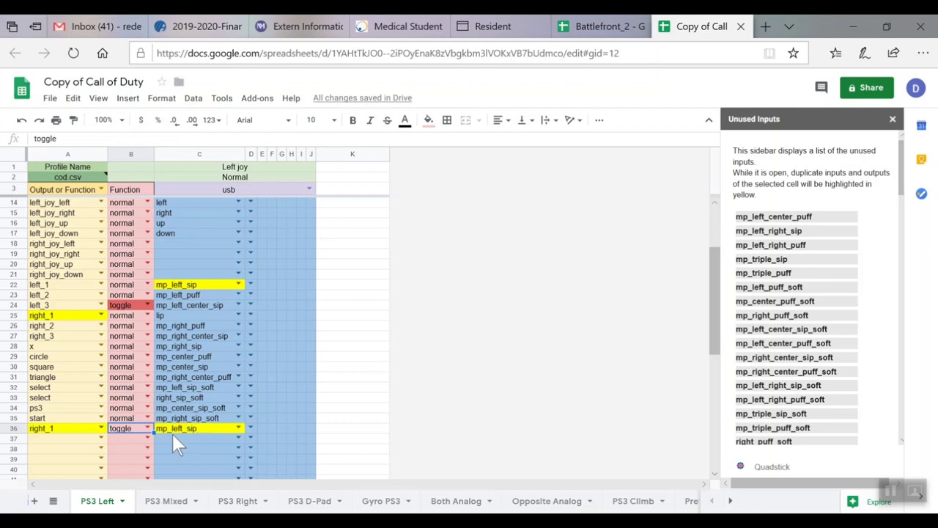
click(46, 434)
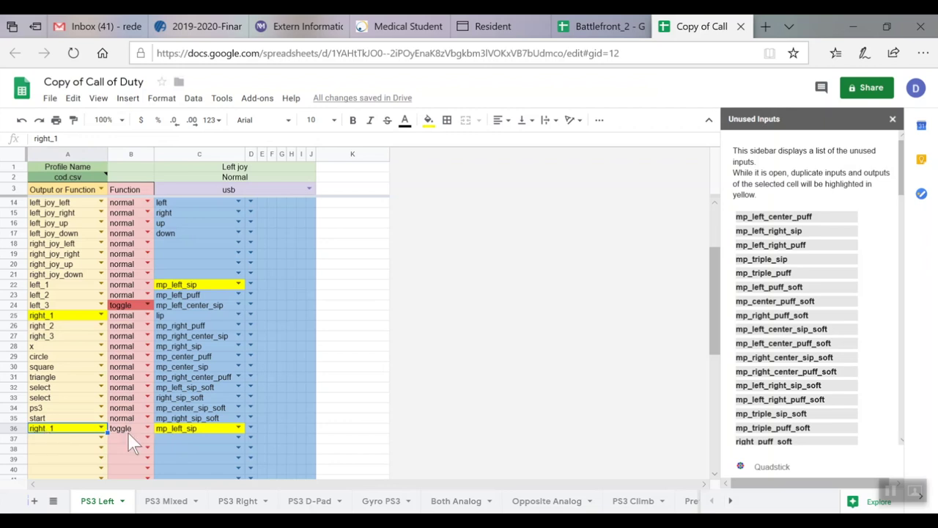
click(183, 428)
click(82, 428)
click(134, 428)
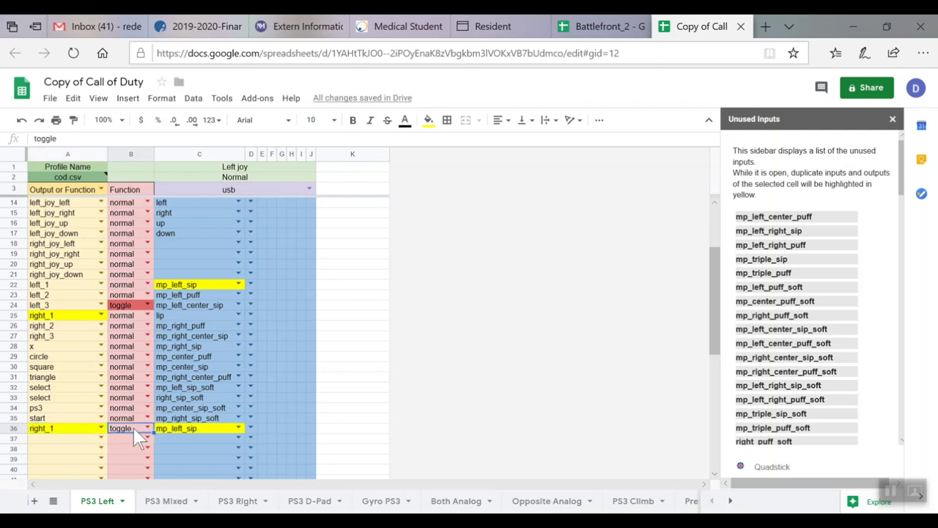
Set the function of row 36 to force_off
click(168, 427)
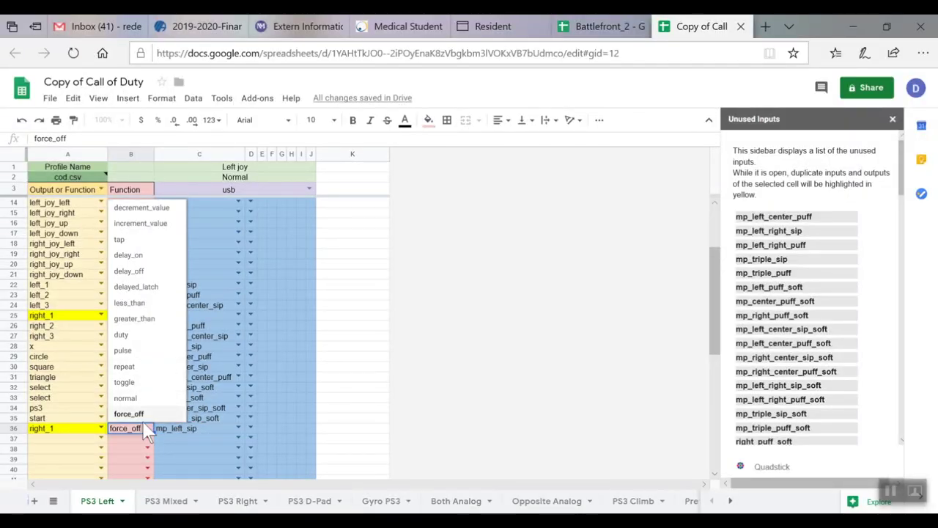
click(141, 415)
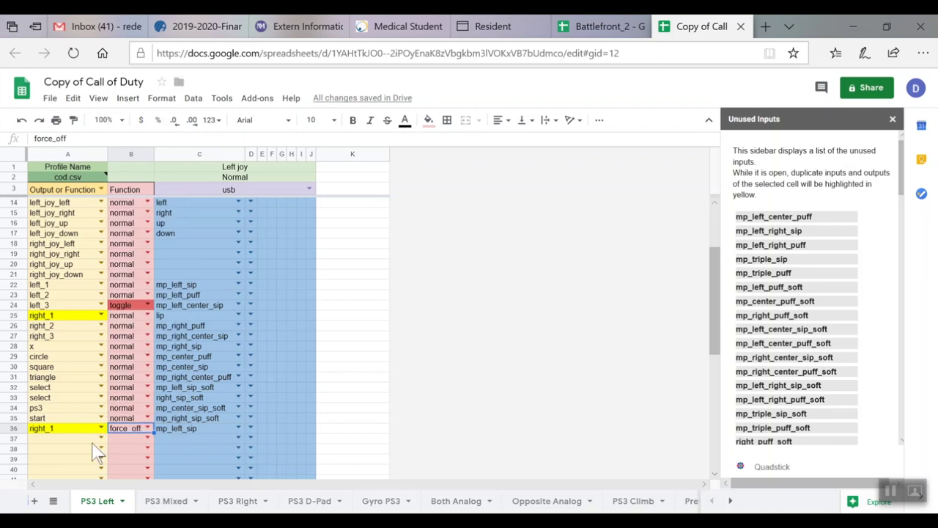
click(177, 427)
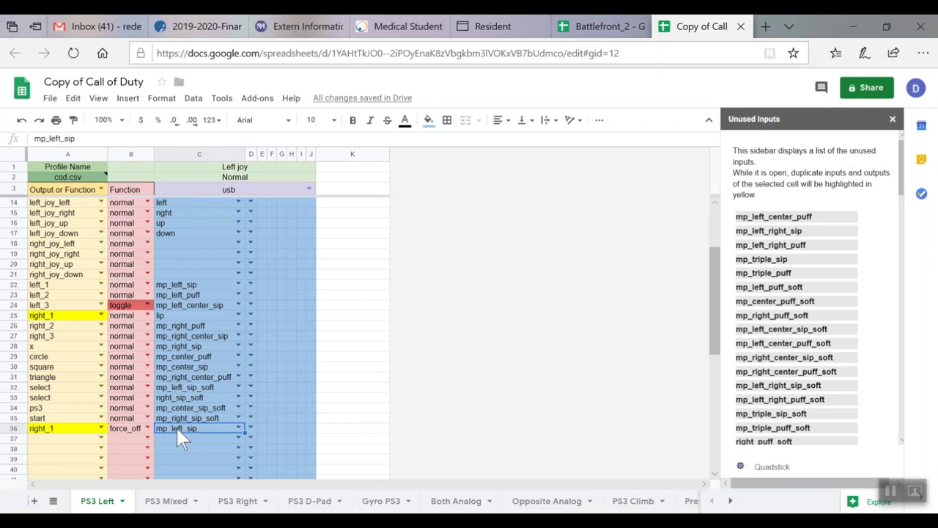
click(127, 428)
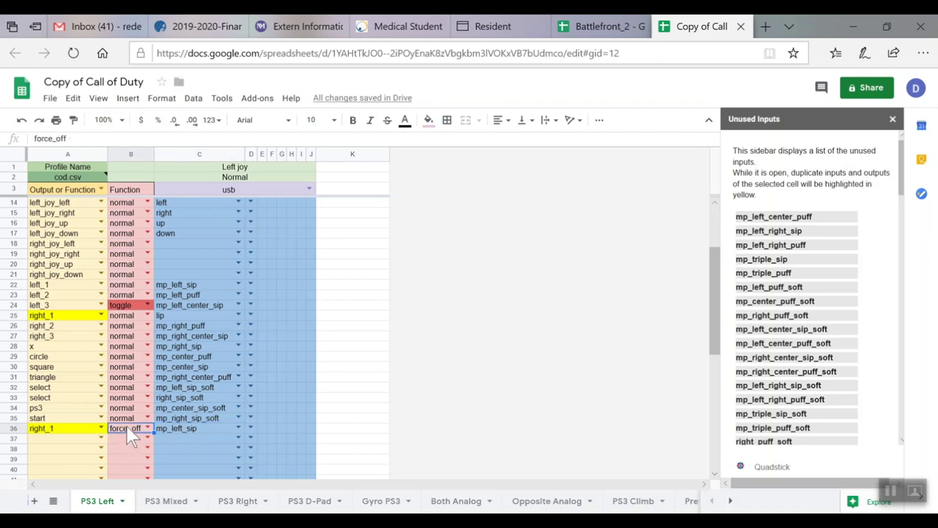
Examine how row 36 combines the right_1 output, the force_off function and the mp_left_sip input, including its duplicates
click(73, 426)
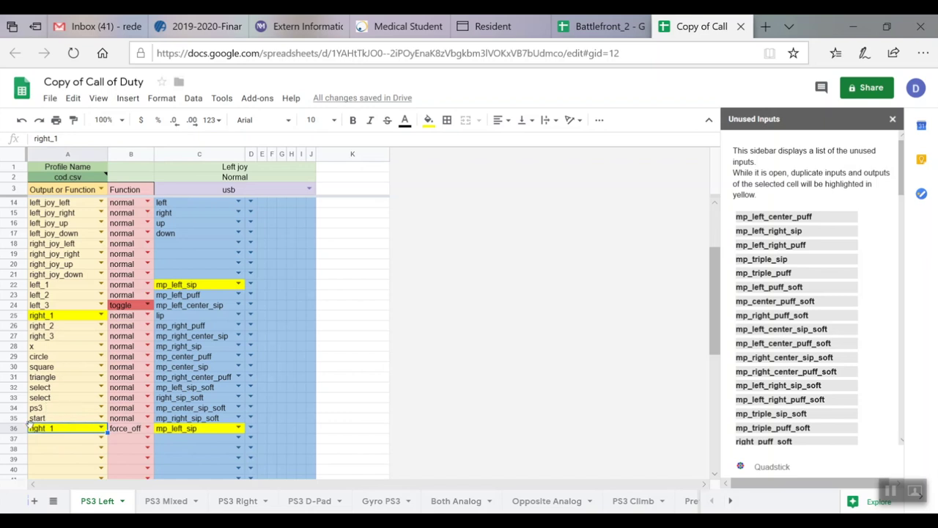
click(178, 428)
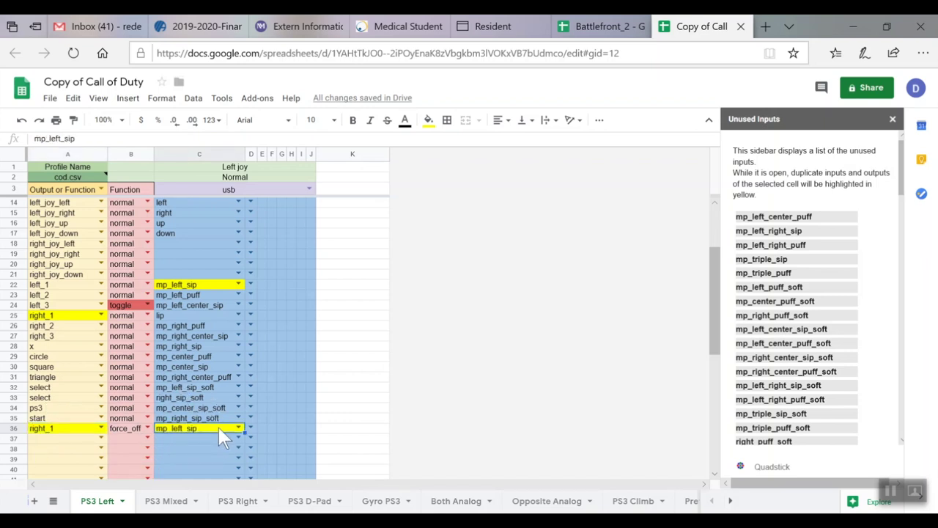
click(63, 430)
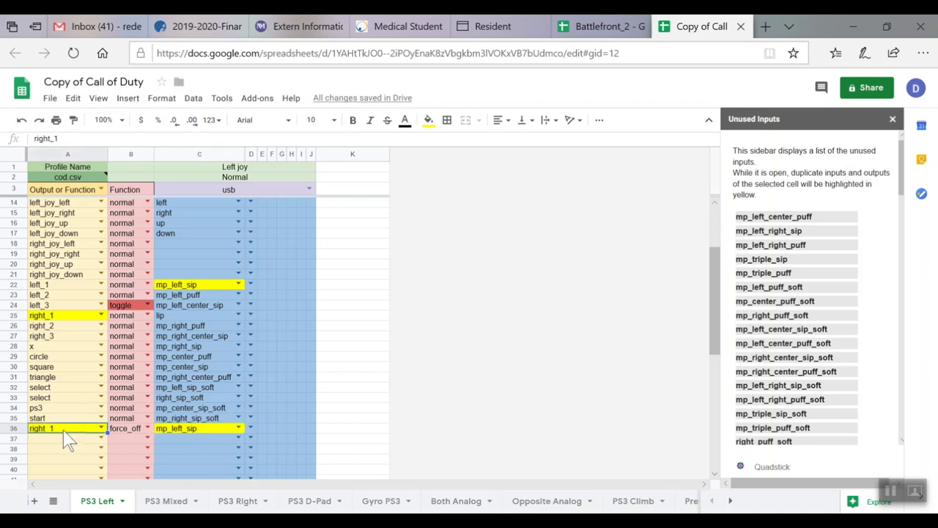
click(126, 428)
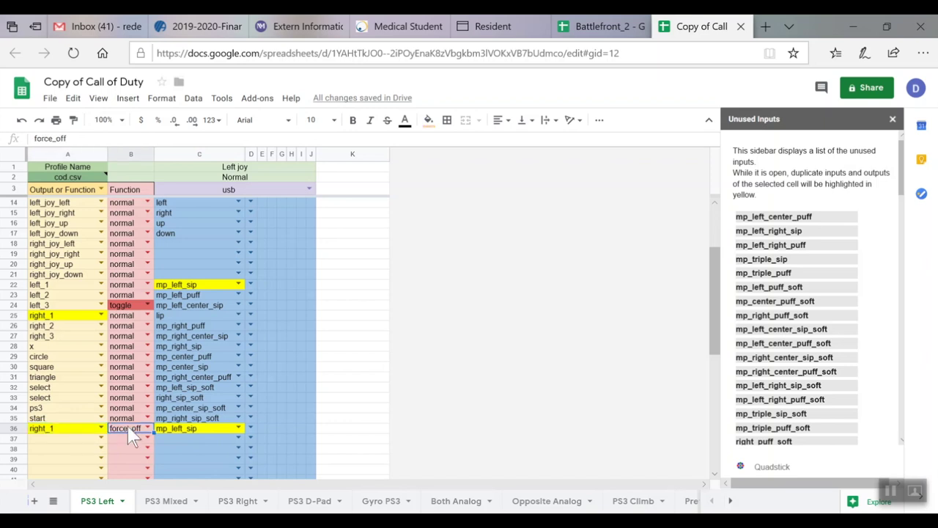
click(184, 425)
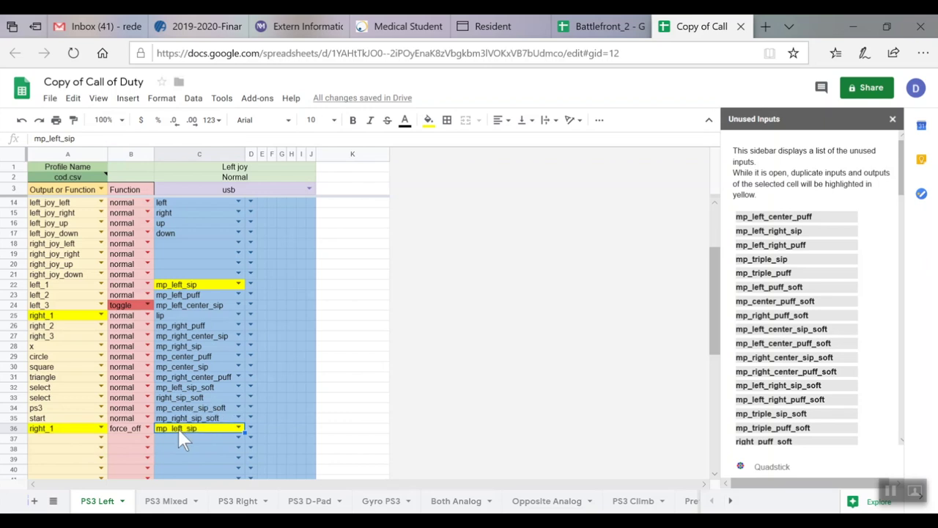
click(70, 429)
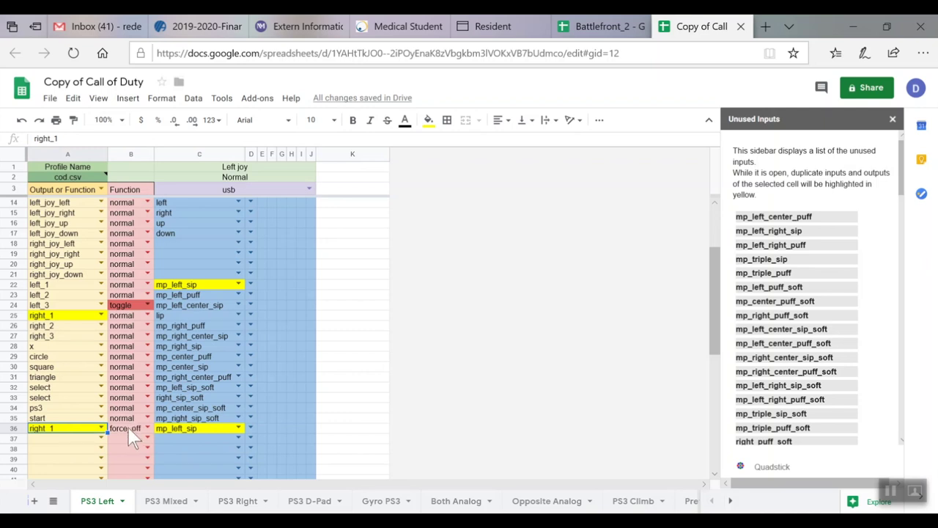
click(181, 433)
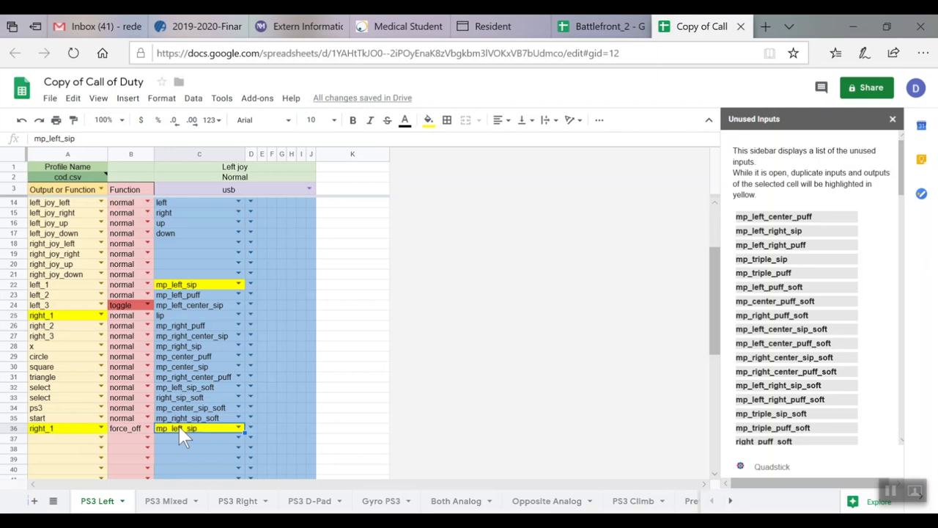
click(129, 431)
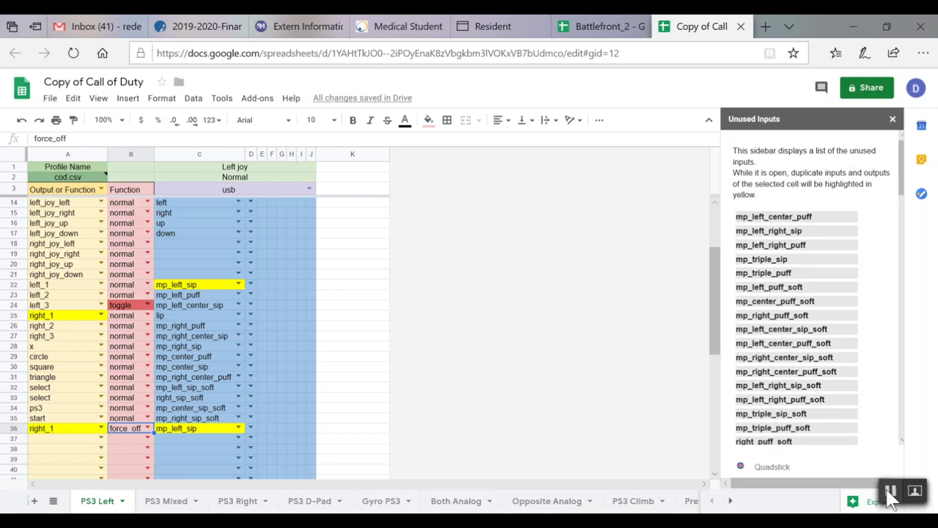
Set the function of row 36 to greater_than with a threshold of 99 and check the full entry
click(194, 458)
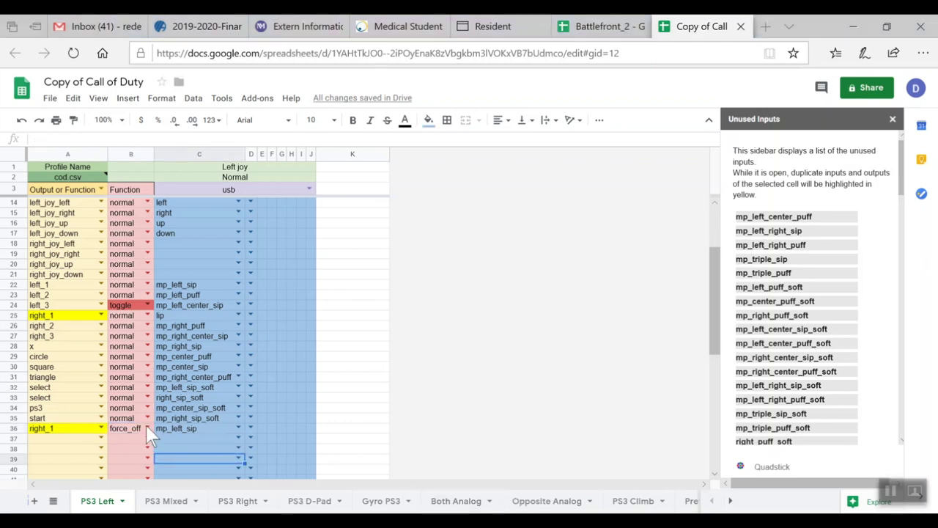
click(148, 426)
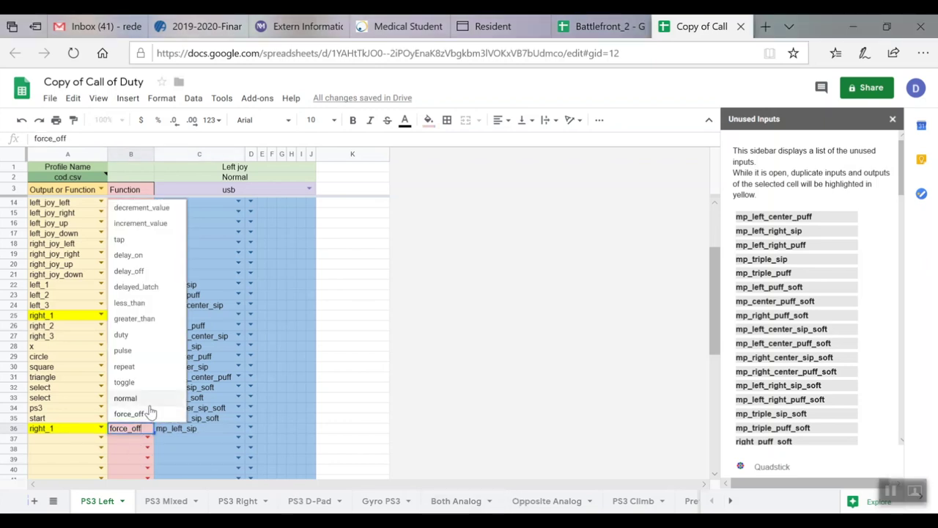
click(175, 318)
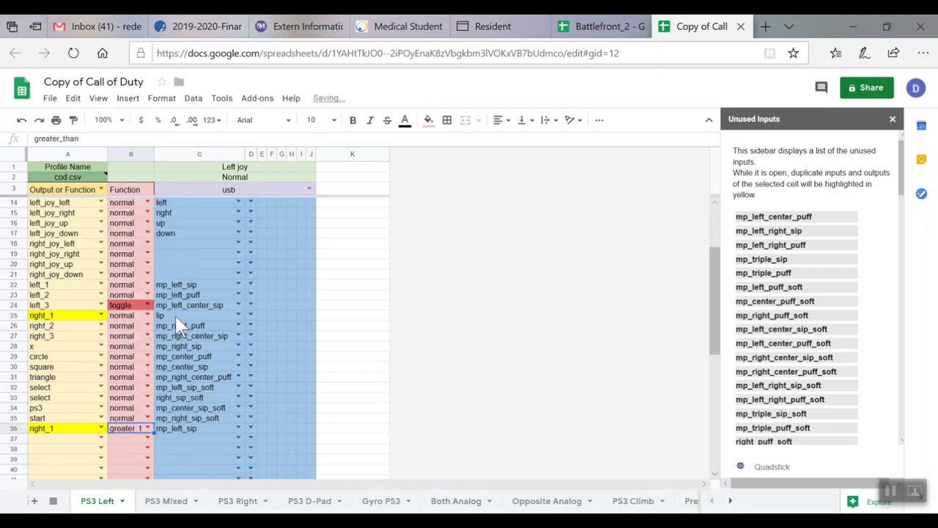
double_click(138, 427)
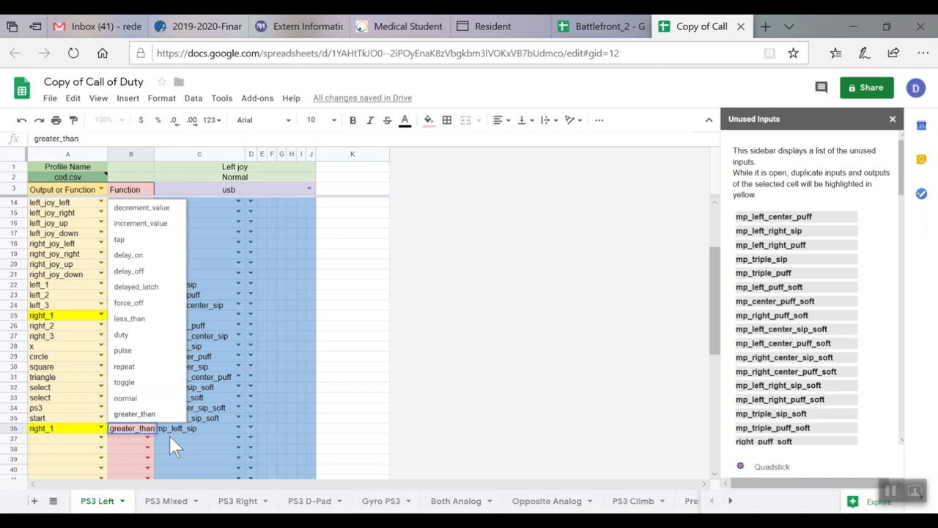
text(99)
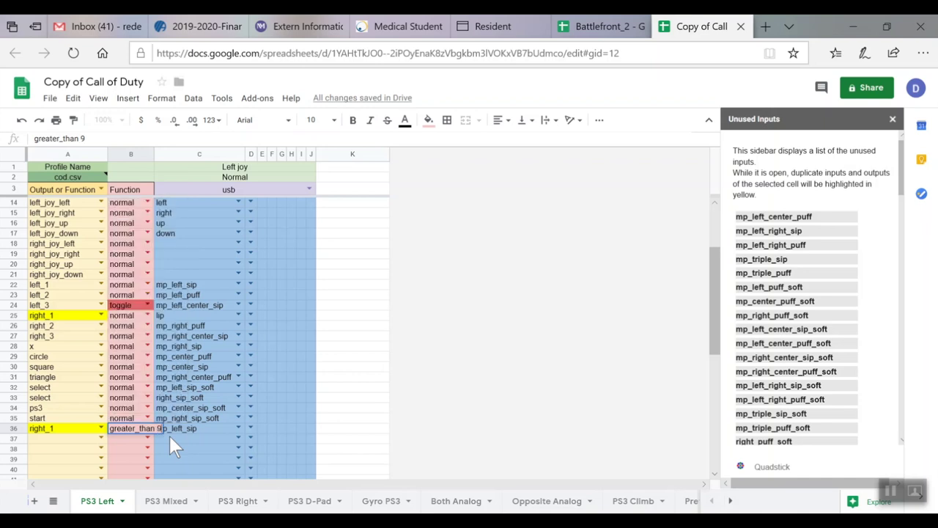
click(339, 431)
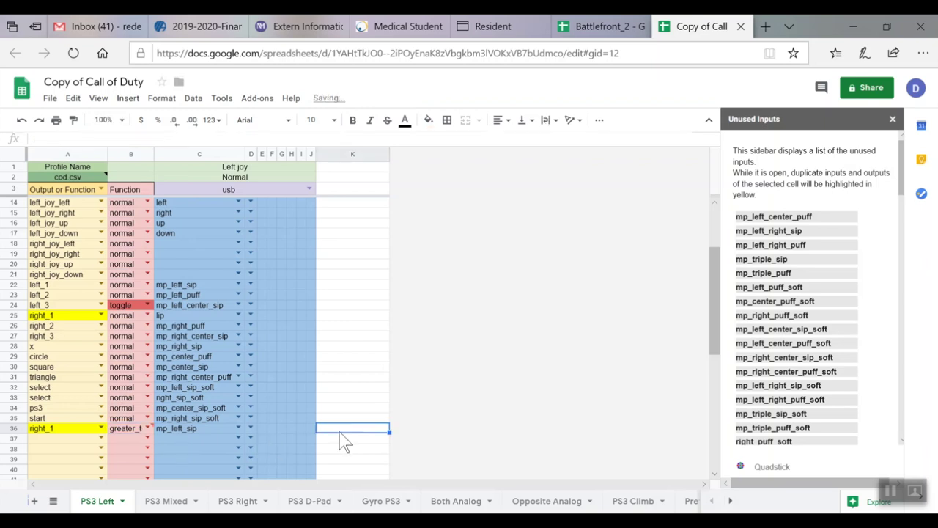
click(128, 432)
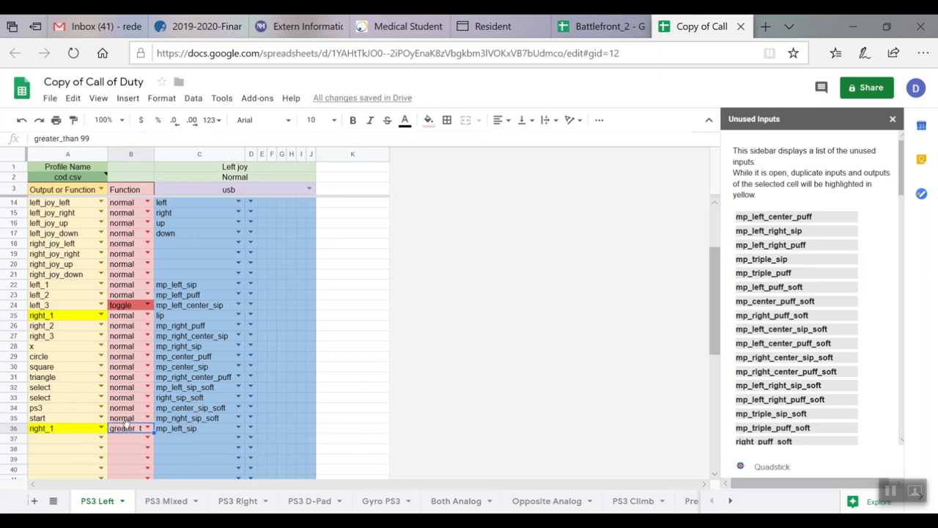
double_click(127, 428)
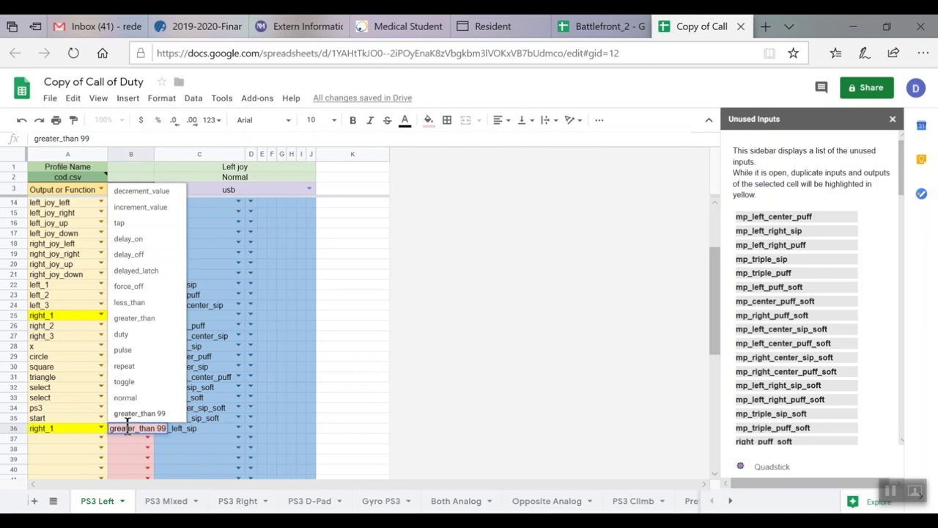
Examine row 36's greater_than 99 function together with its mp_left_sip input and right_1 output, including their duplicates
click(184, 428)
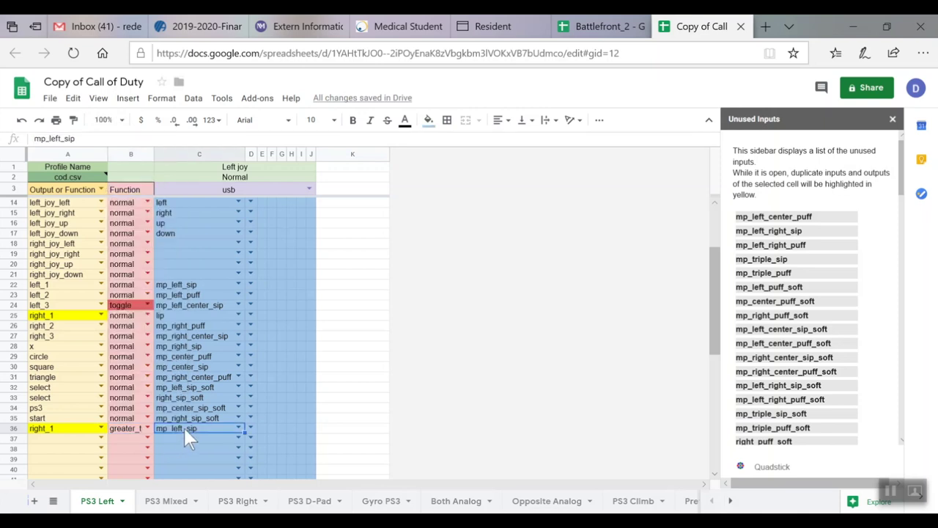
click(130, 428)
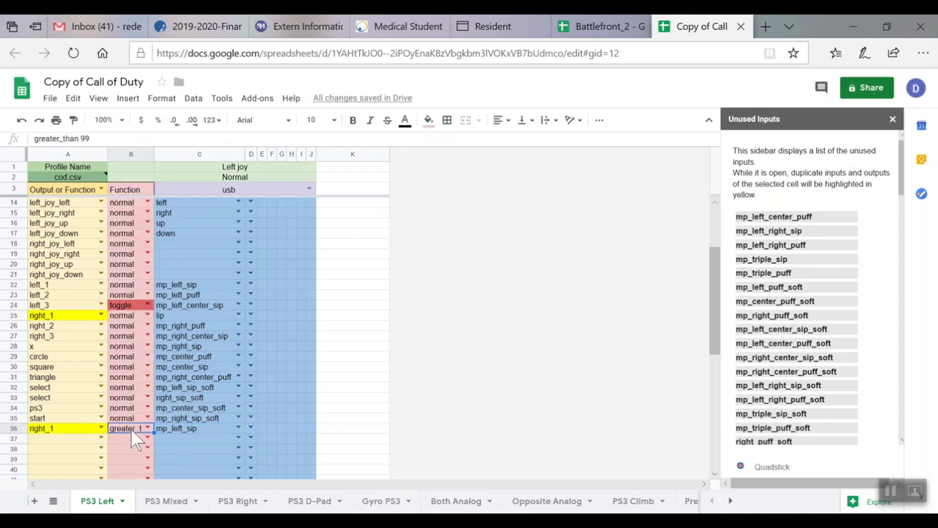
double_click(130, 428)
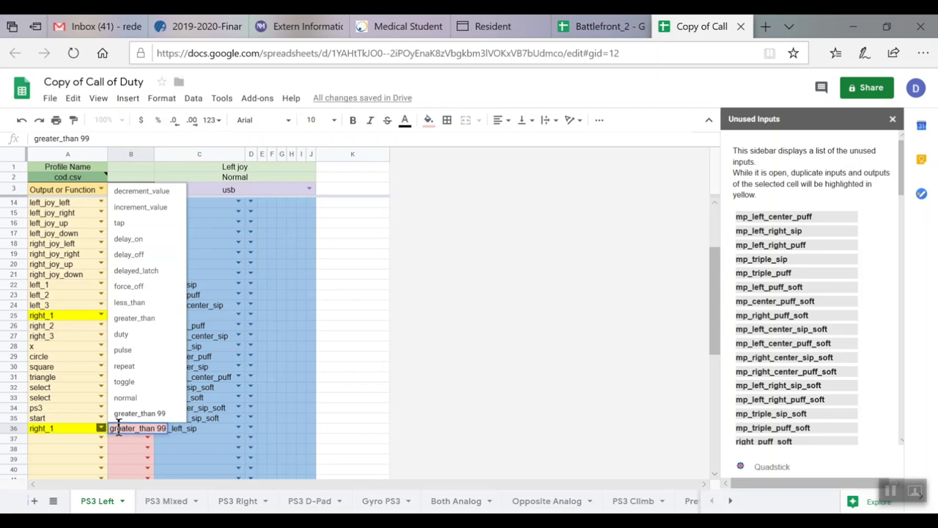
click(200, 427)
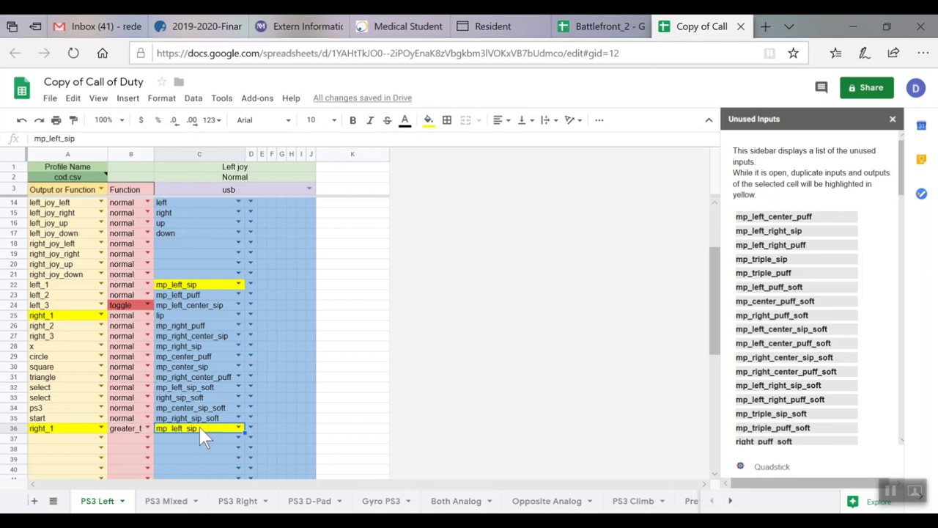
click(126, 432)
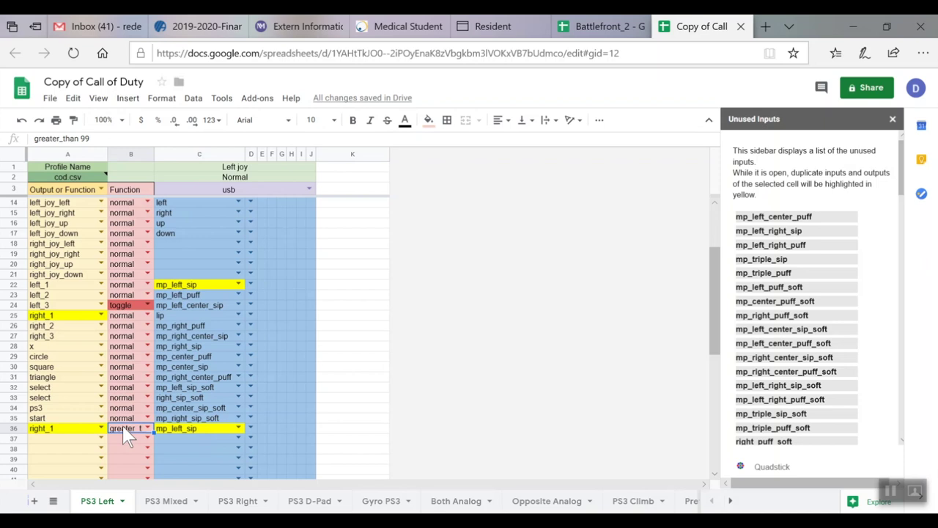
click(81, 431)
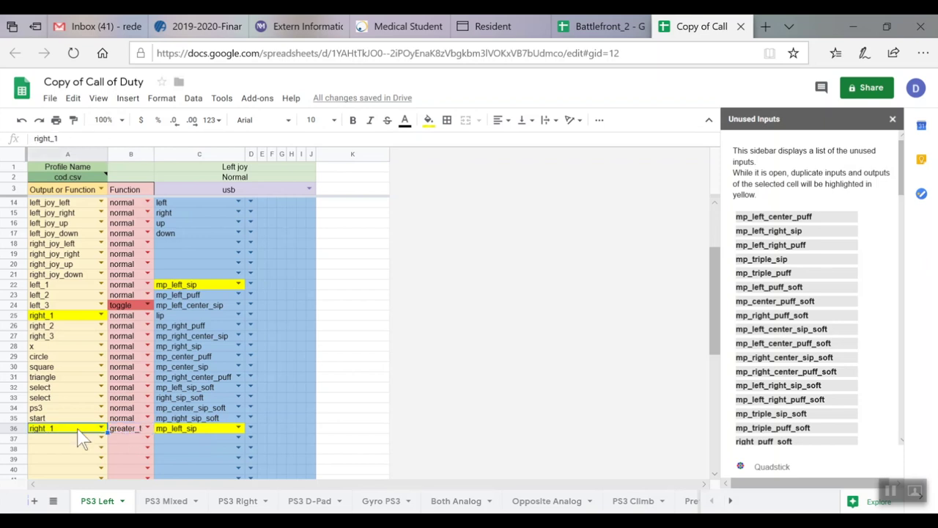
Change the function of row 36 to delayed_latch
click(127, 428)
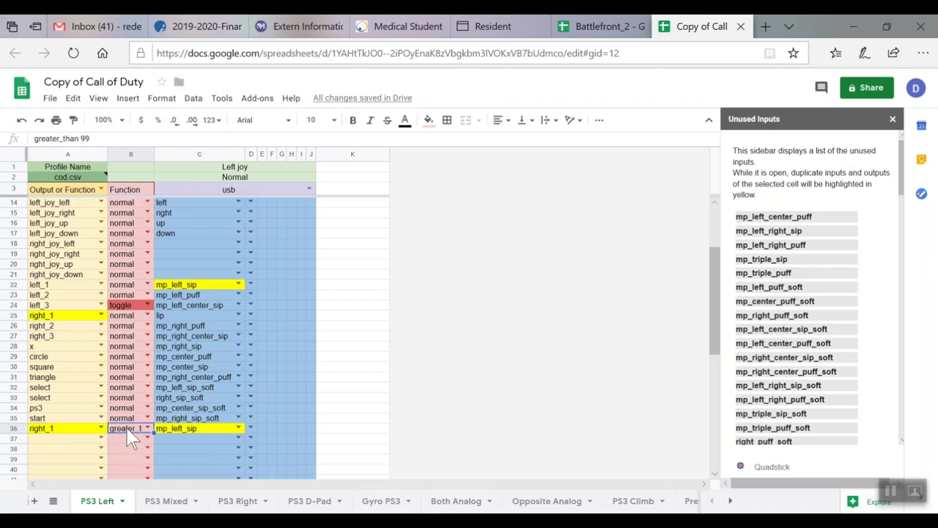
text(delayed_latch)
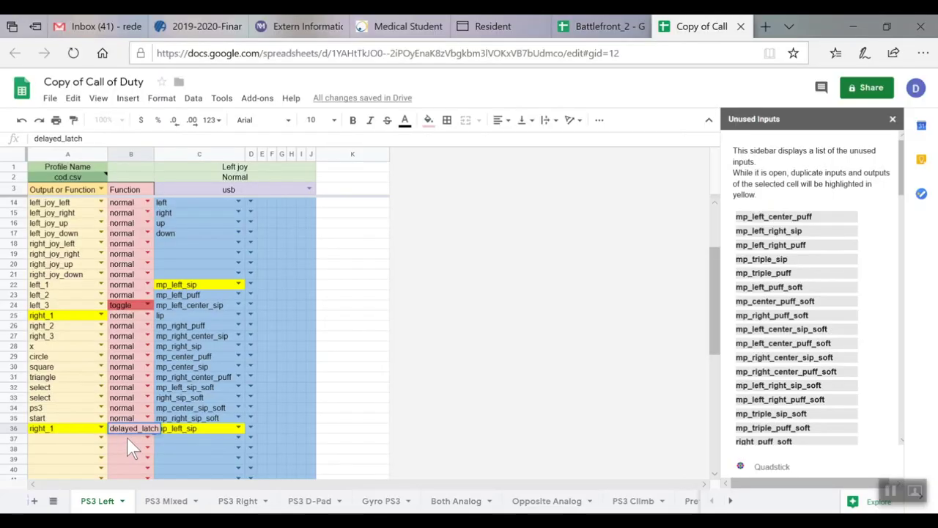
key(Return)
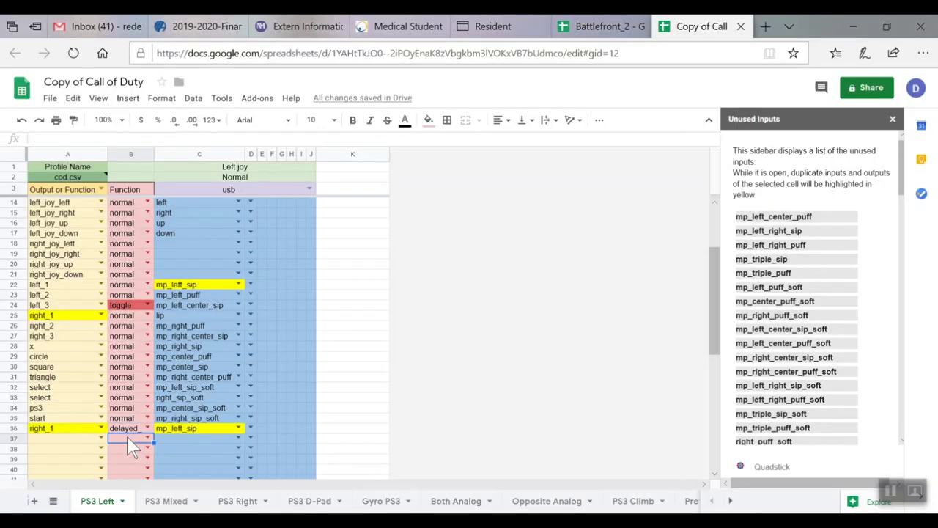
Add a delay value of 1000 to the delayed_latch function in row 36
double_click(149, 427)
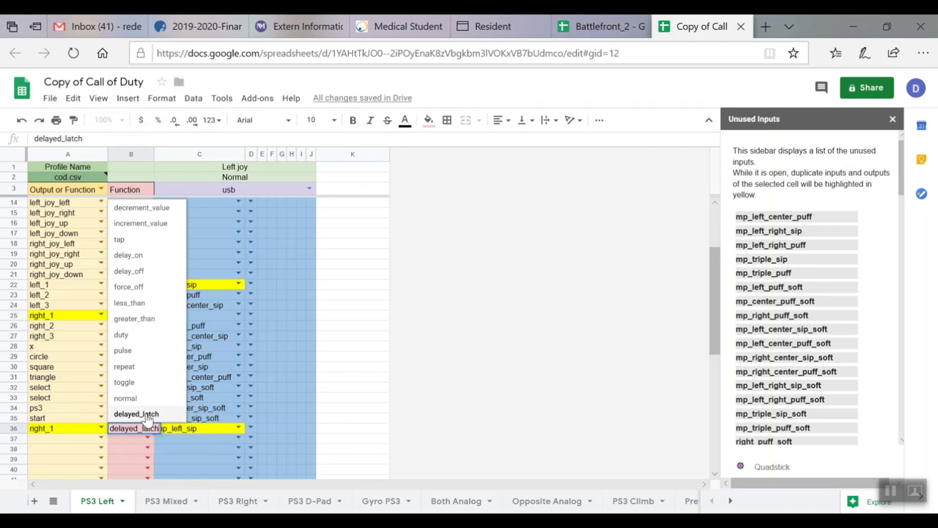
click(149, 420)
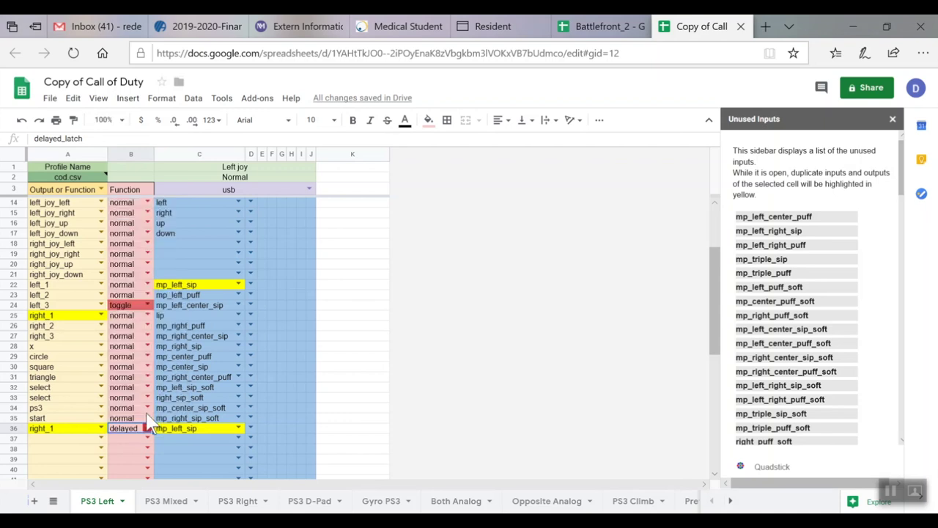
double_click(134, 428)
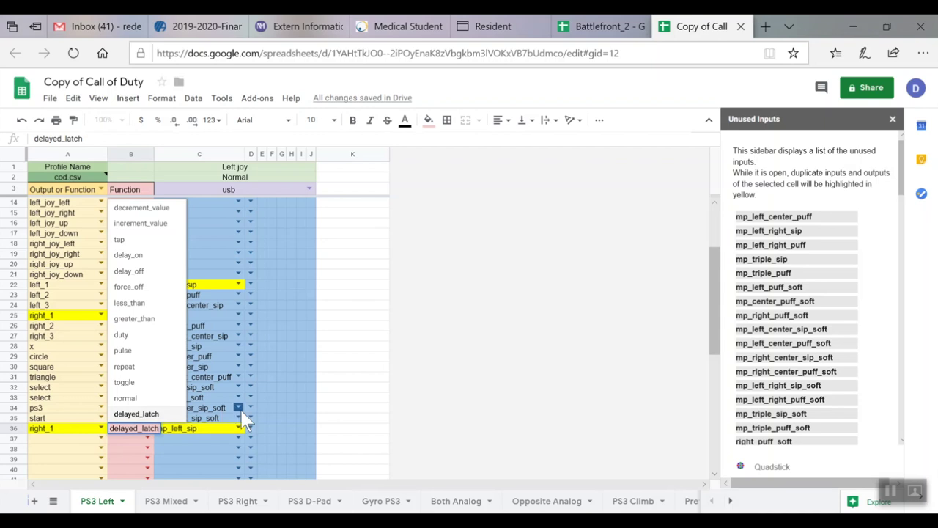
text(1000)
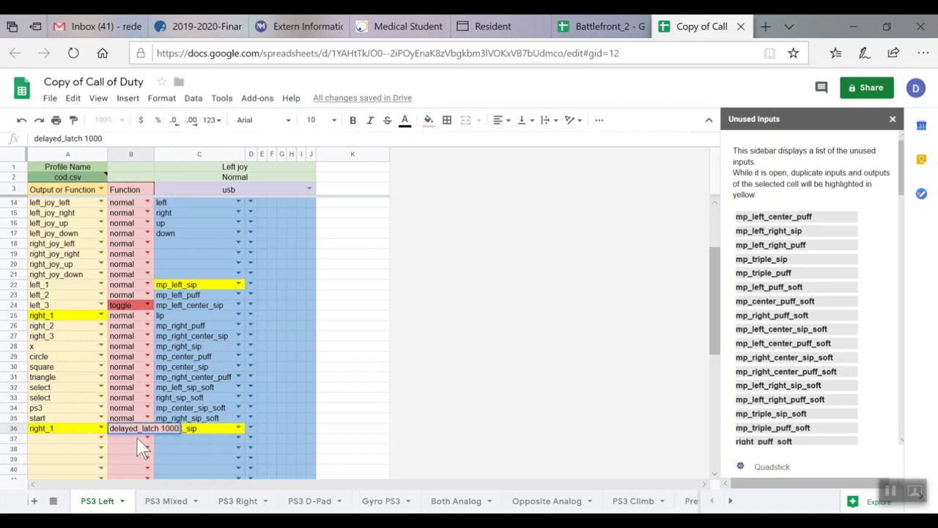
click(136, 436)
click(136, 429)
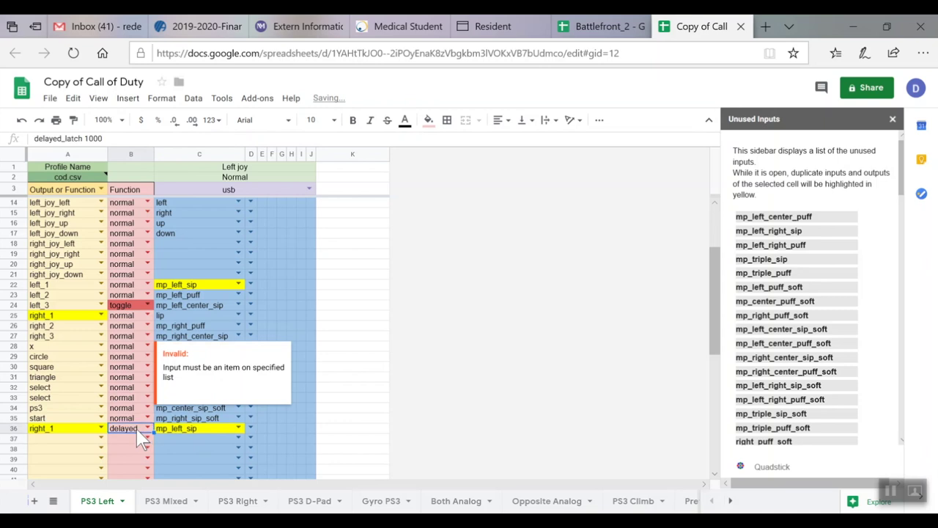
Review the full delayed_latch 1000 entry in row 36 alongside its right_1 output
double_click(137, 429)
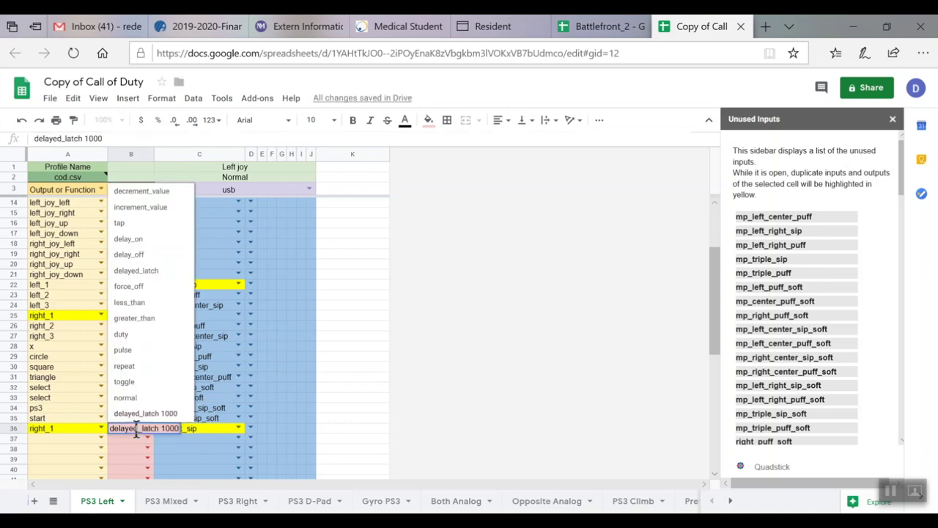
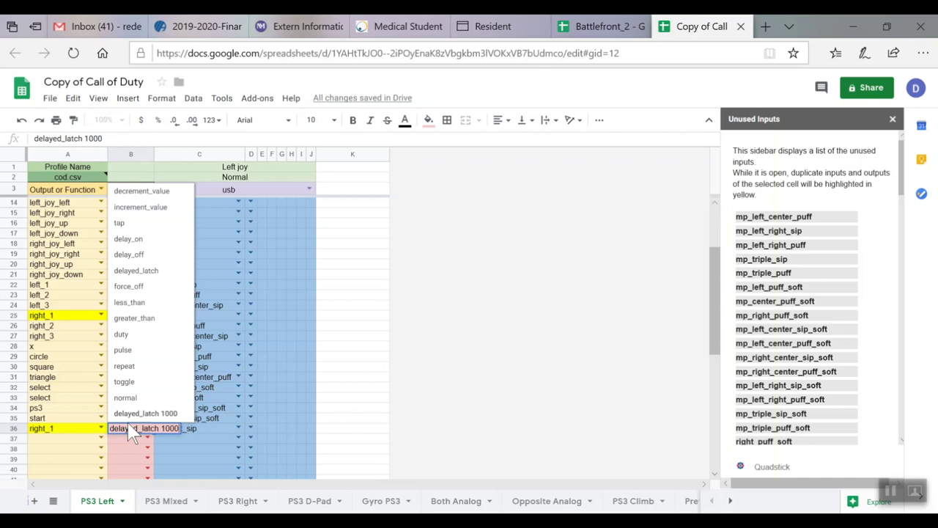
click(82, 434)
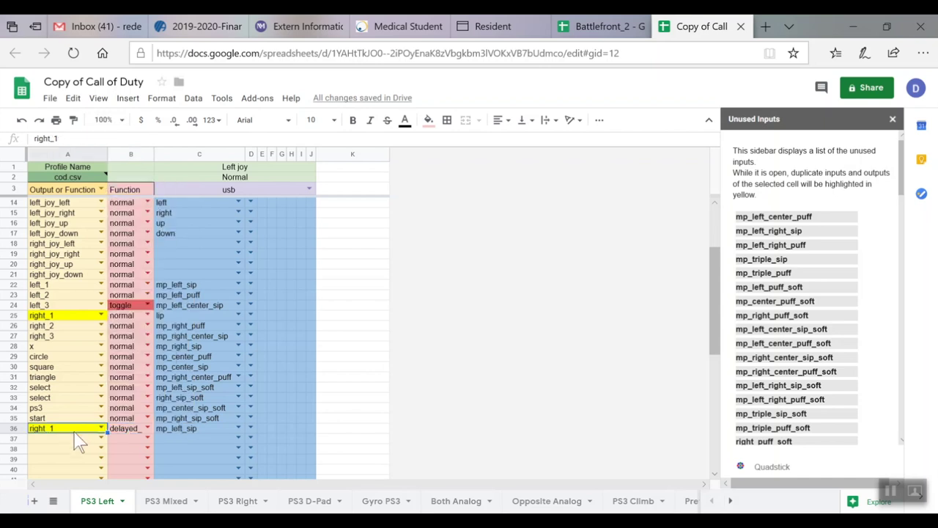
click(120, 431)
click(148, 425)
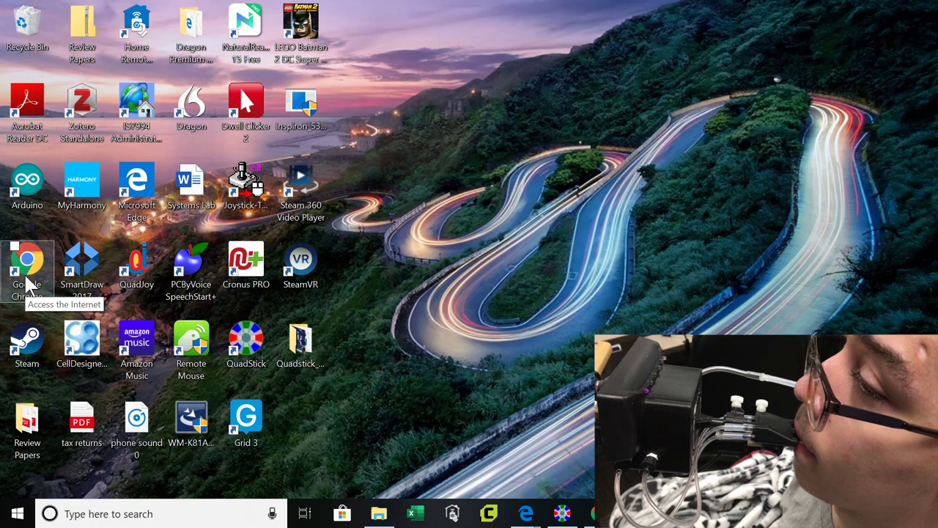
Launch Google Chrome from the desktop, then switch to the doodle image's tab and move it away and back
double_click(29, 284)
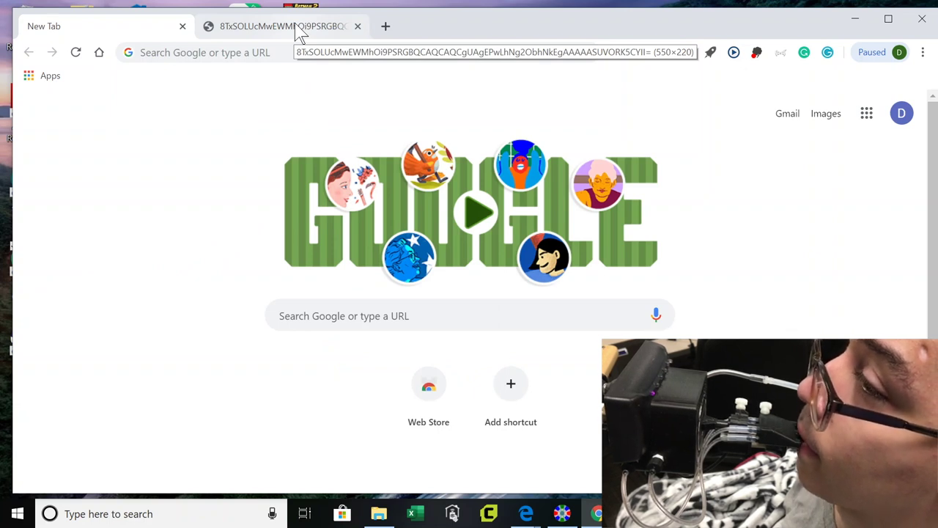
click(295, 24)
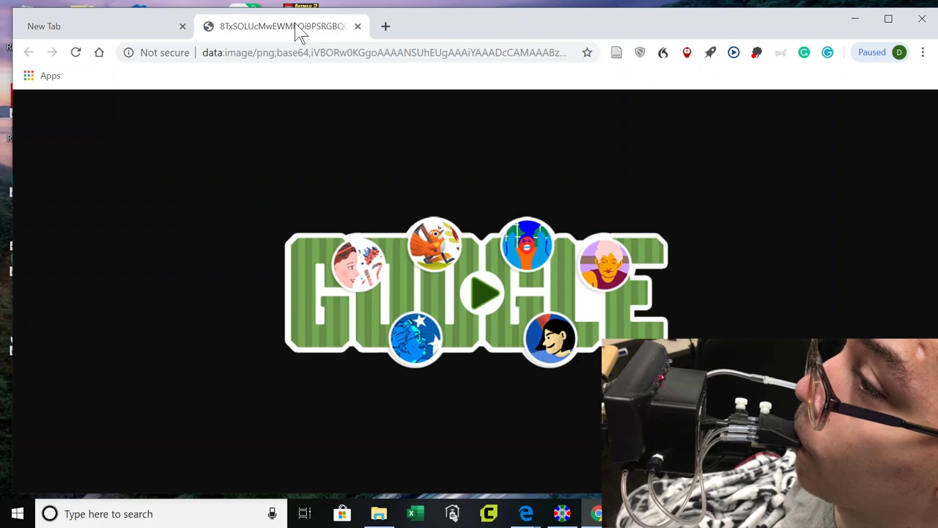
drag(301, 33, 482, 84)
mouse_move(475, 84)
mouse_down()
mouse_move(236, 85)
mouse_move(403, 84)
mouse_move(375, 42)
mouse_up()
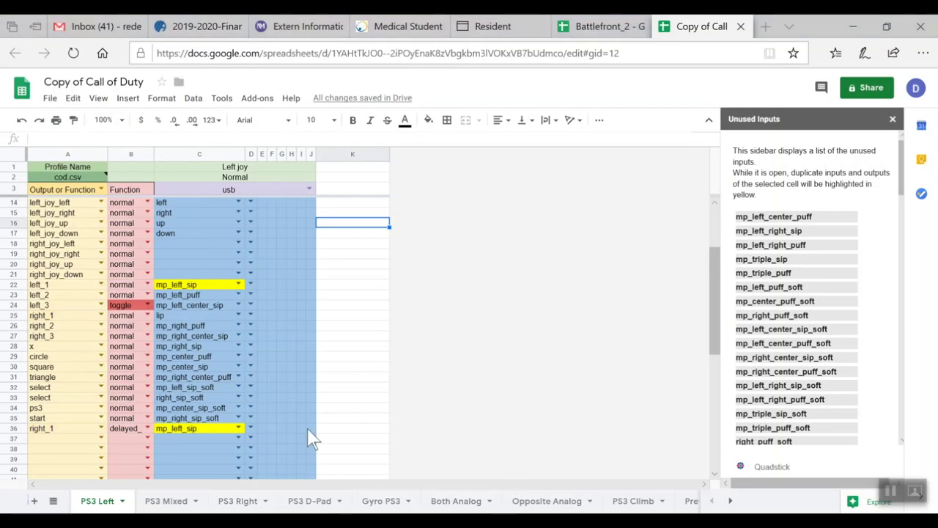
Back in the Call of Duty spreadsheet, set the input of row 36 to mp_left_center_puff_soft and browse the other available inputs
click(238, 427)
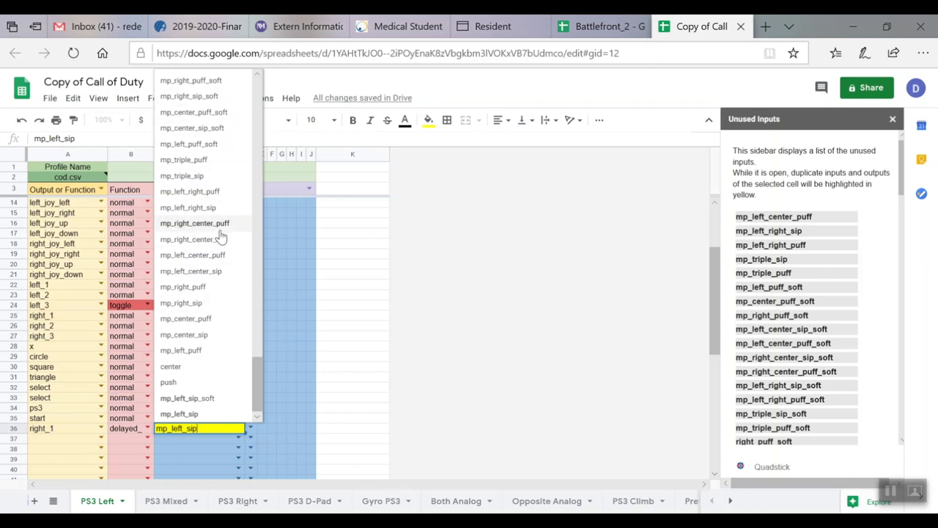
drag(257, 369, 259, 336)
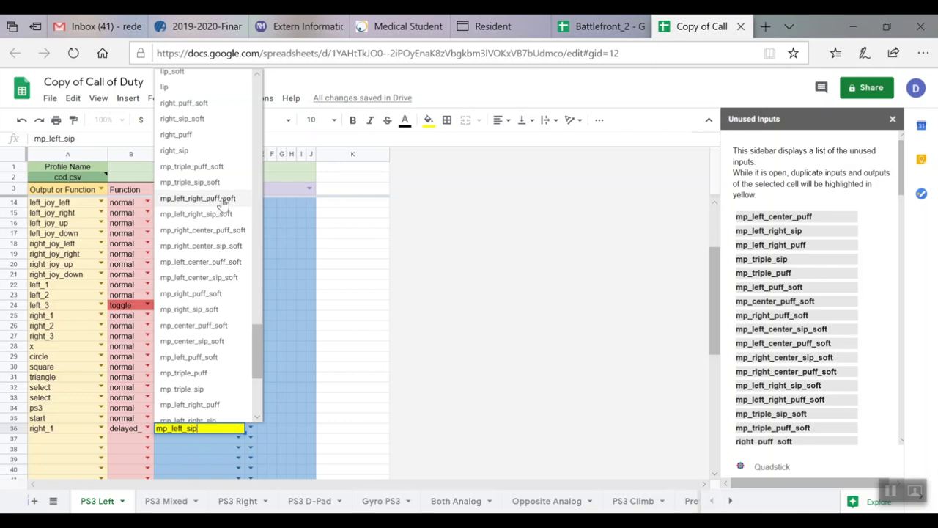
click(208, 264)
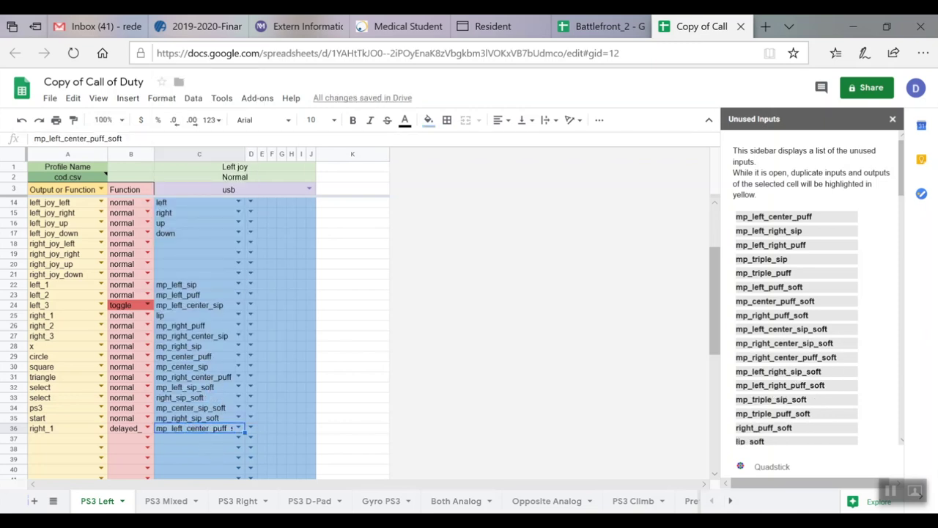
click(237, 427)
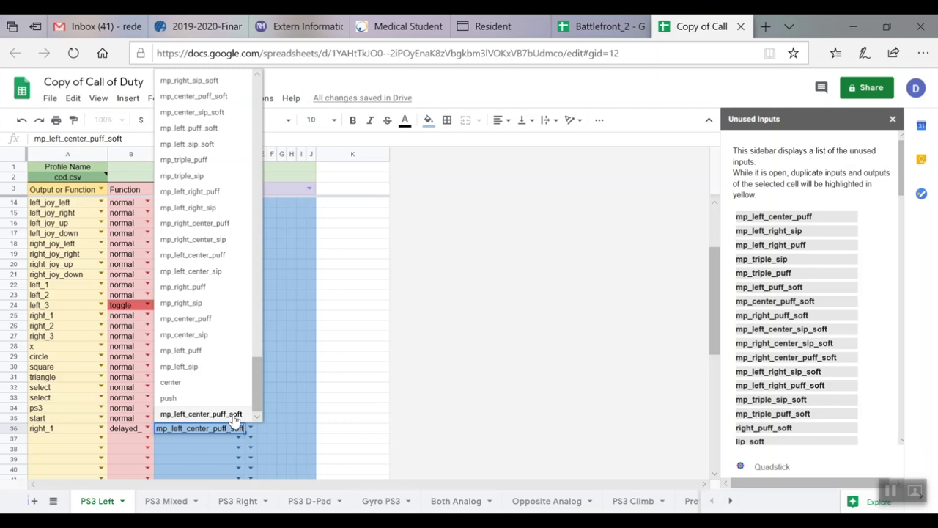
drag(253, 369, 267, 300)
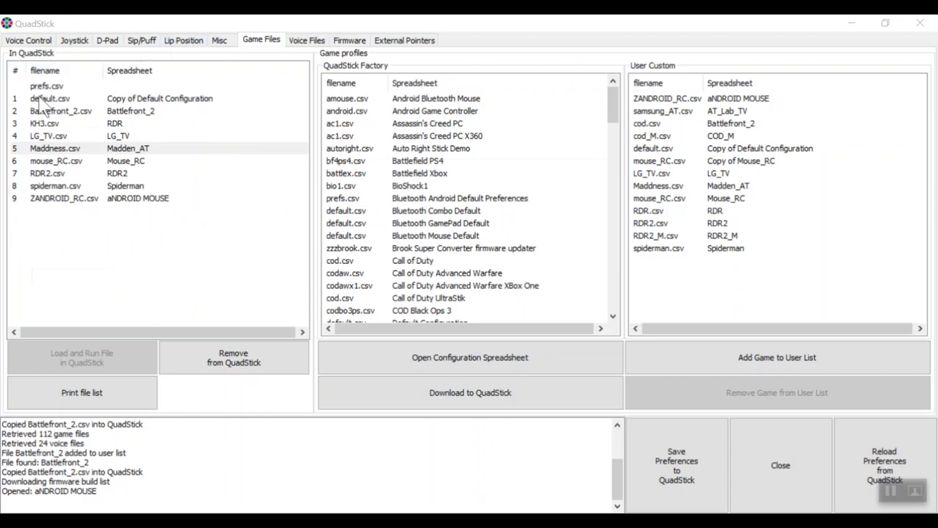
In the QuadStick manager, look through the game files stored on the device, including Battlefront_2.csv, LG_TV.csv, mouse_RC.csv and RDR2.csv
click(62, 105)
click(61, 111)
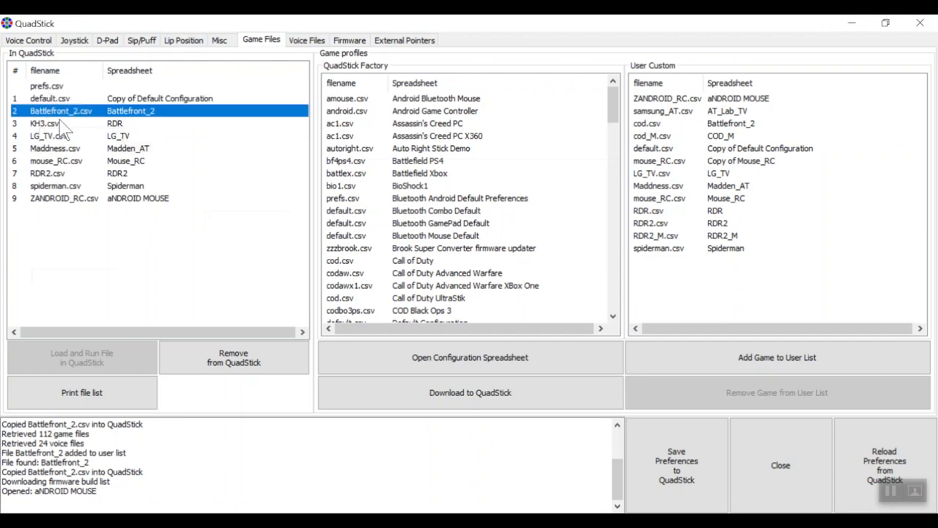
click(62, 123)
click(60, 136)
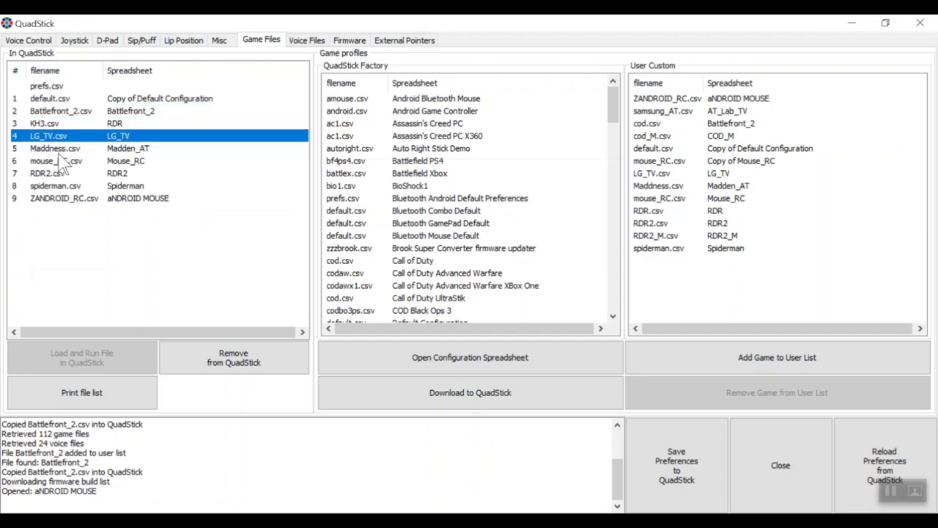
click(62, 162)
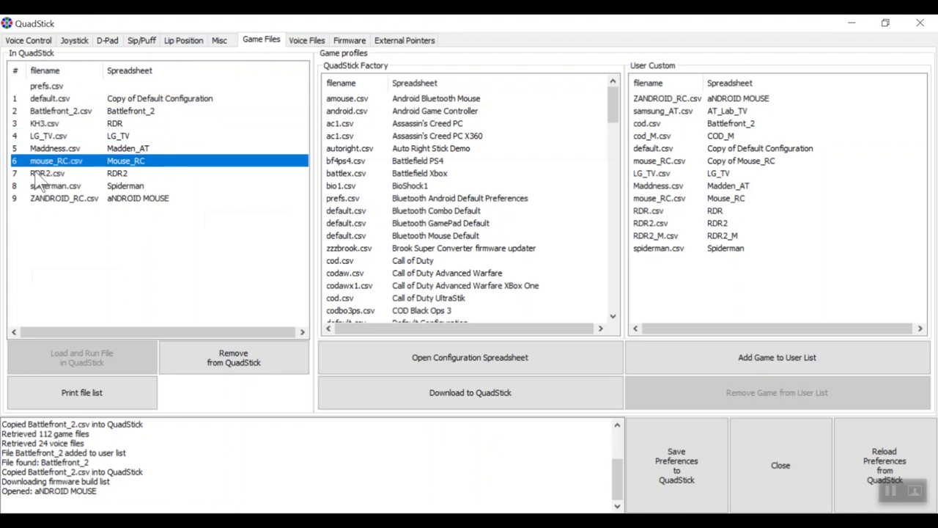
click(37, 176)
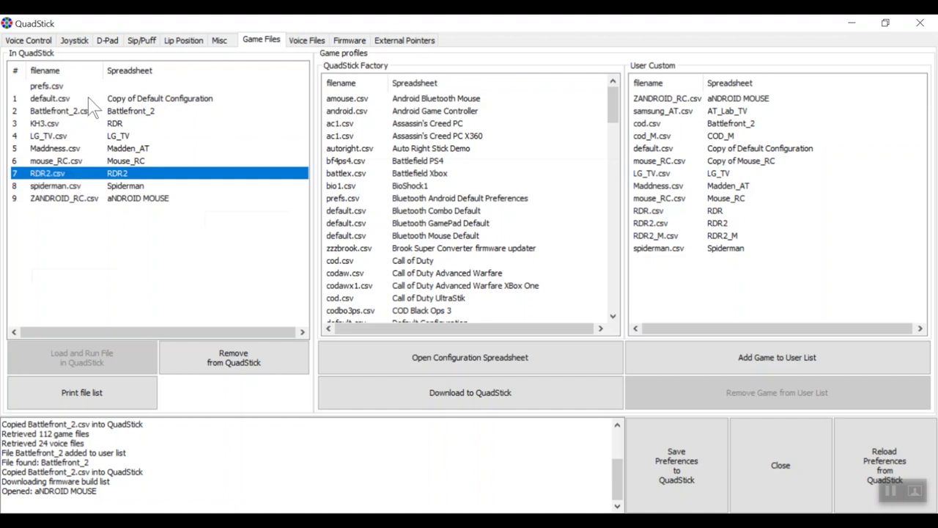
click(59, 100)
click(57, 111)
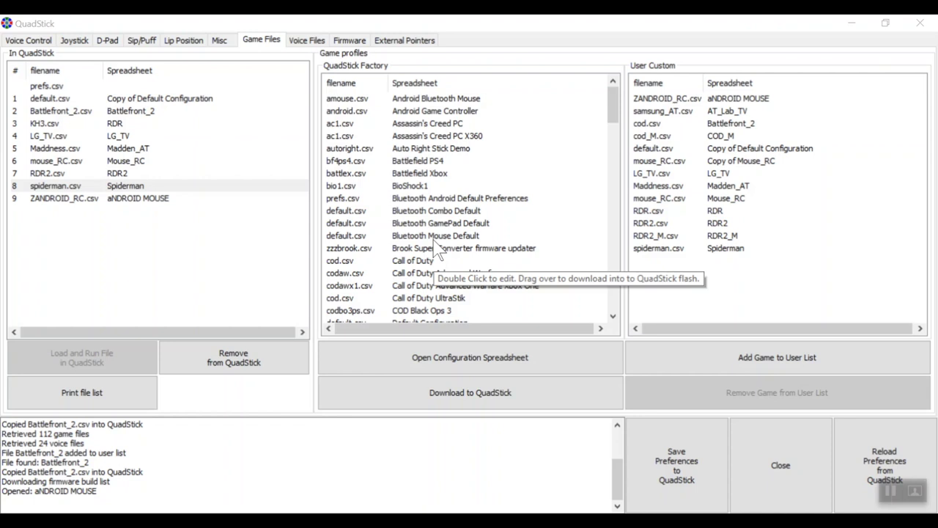
Open the Spiderman game file's spreadsheet and look through its PS3 Mixed, PS3 Right, PS3 D-Pad and Driving modes
double_click(100, 187)
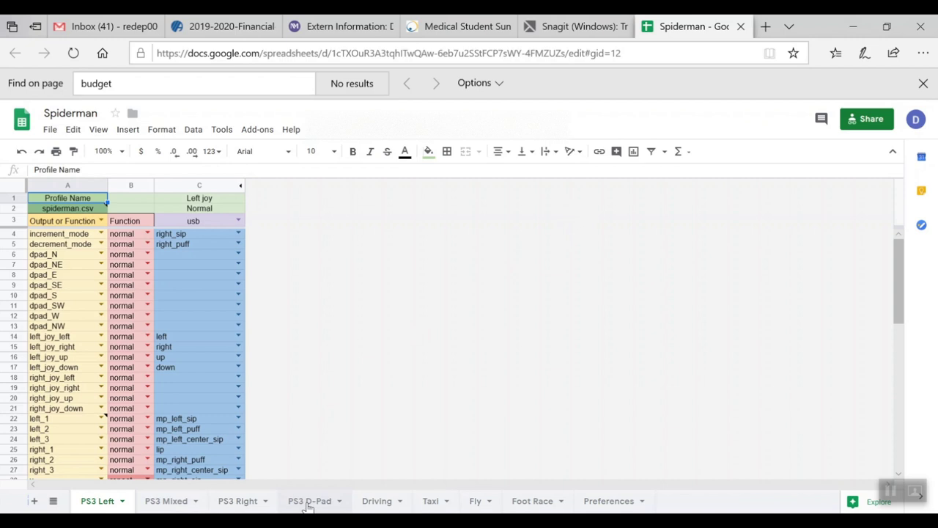
click(163, 503)
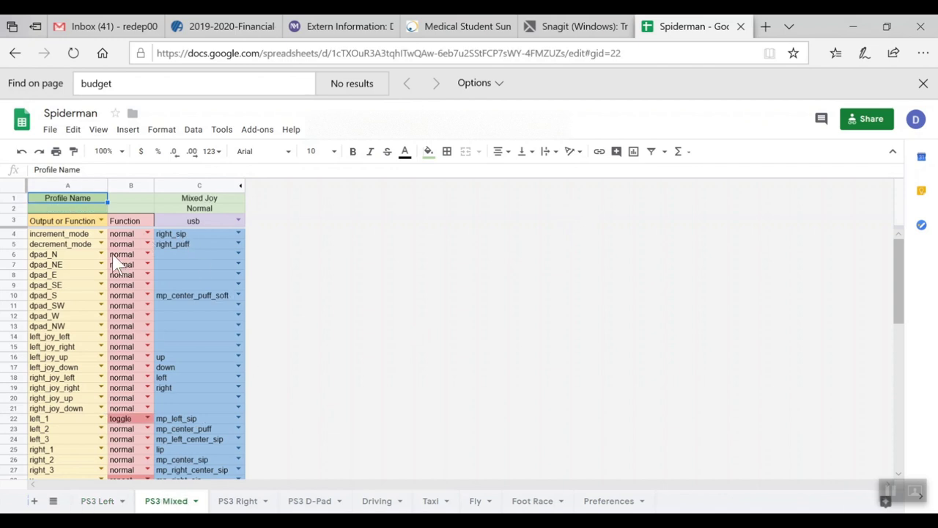
click(239, 502)
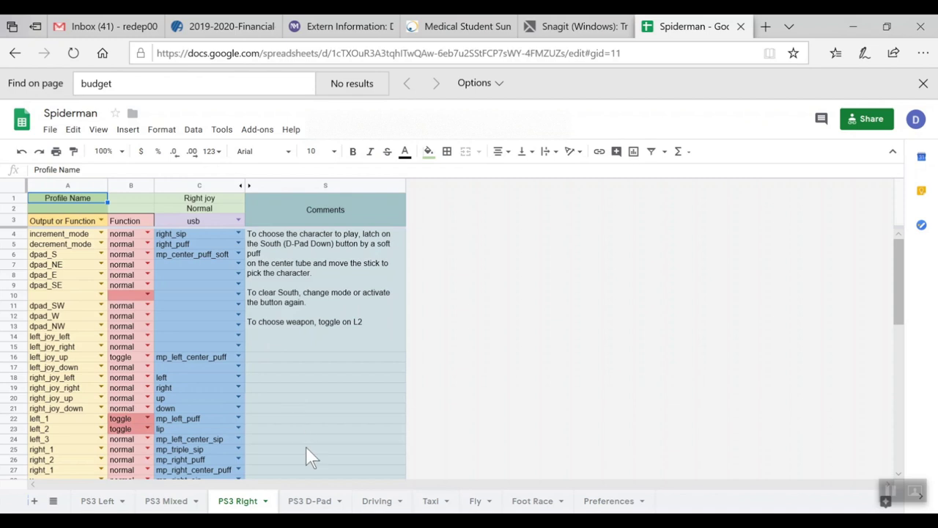
click(321, 505)
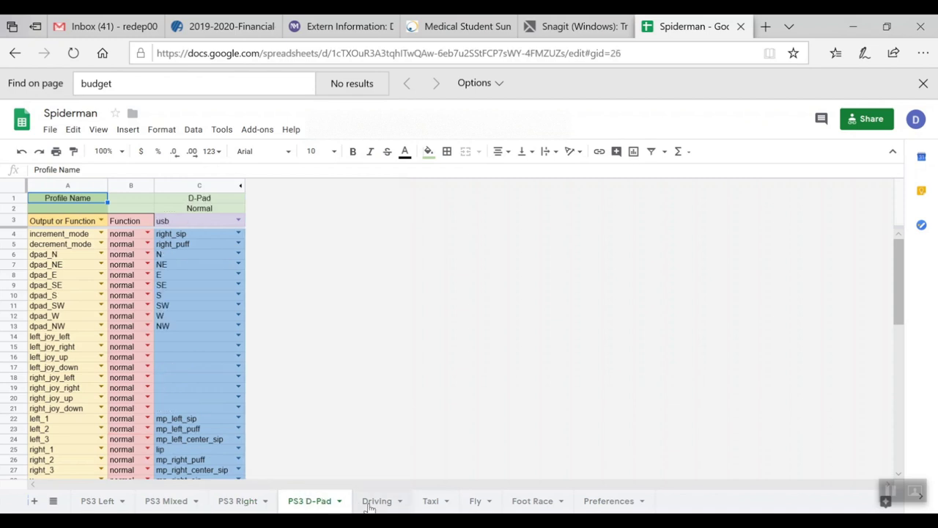
click(371, 505)
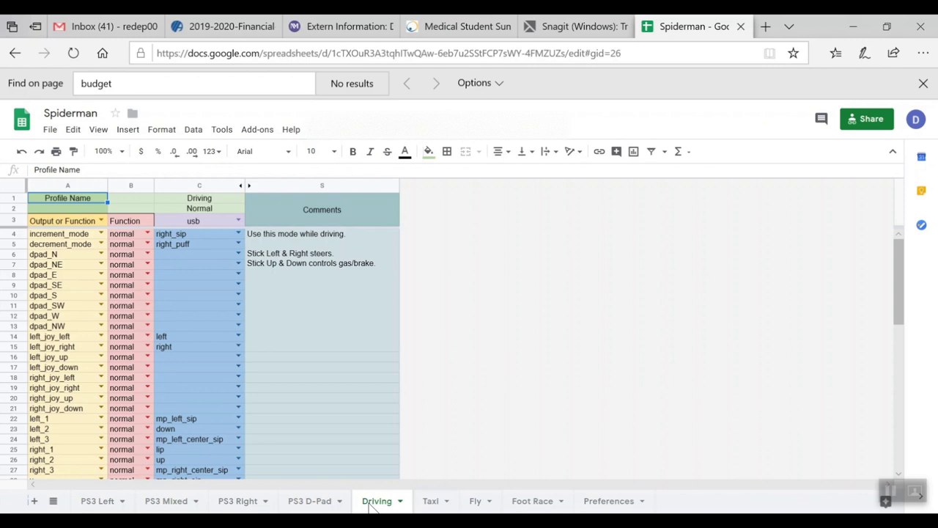
Revisit the Spiderman profile's PS3 D-Pad, PS3 Right, PS3 Left and PS3 Mixed modes, ending on PS3 Right
click(315, 504)
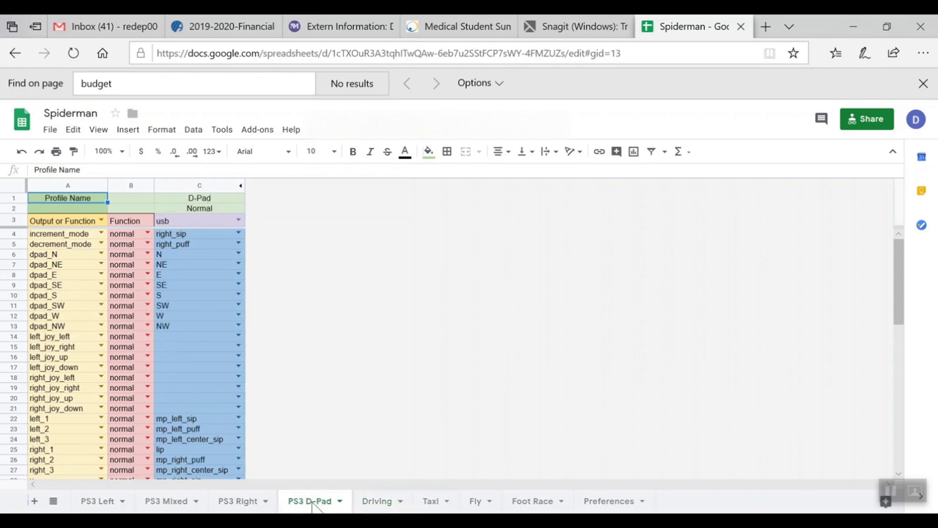
click(244, 505)
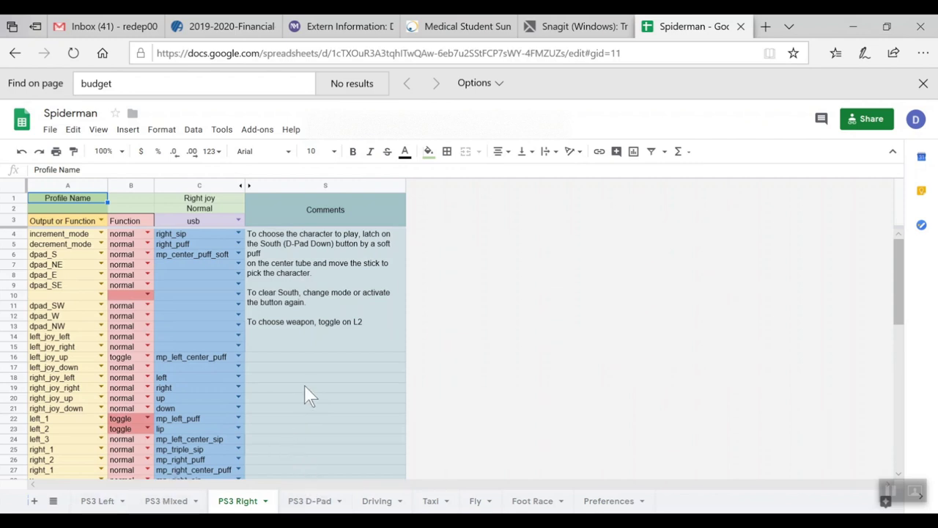
click(100, 501)
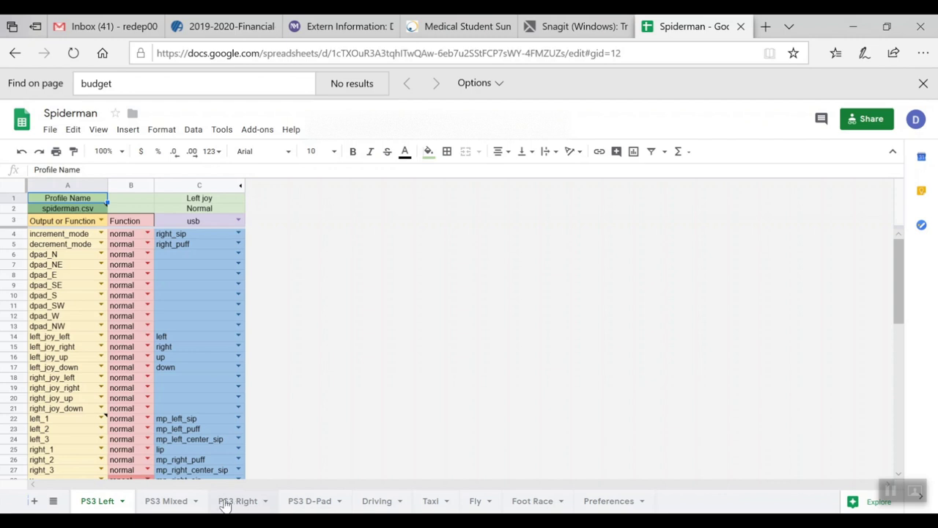
click(150, 504)
click(224, 506)
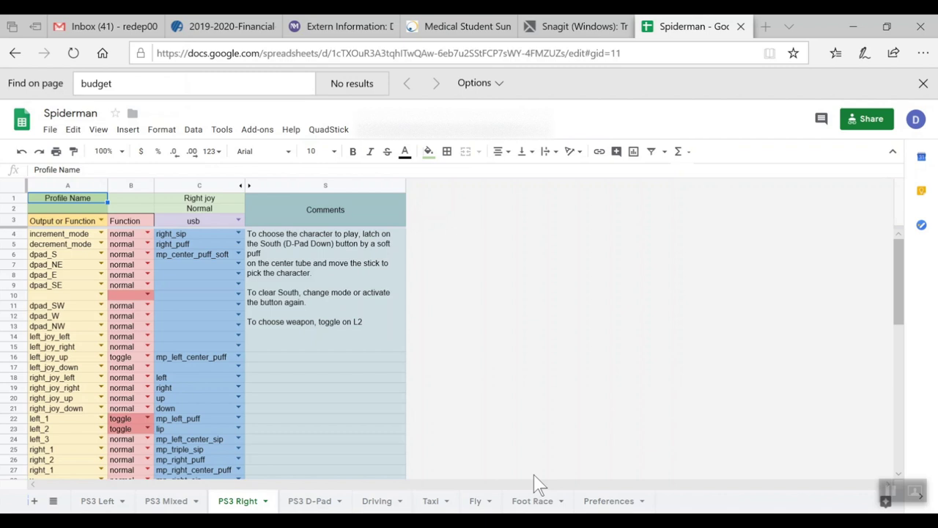
Return to the QuadStick manager, open the spreadsheet of mouse_RC.csv and look at its Scroll and Arrows modes
mouse_move(561, 520)
click(562, 462)
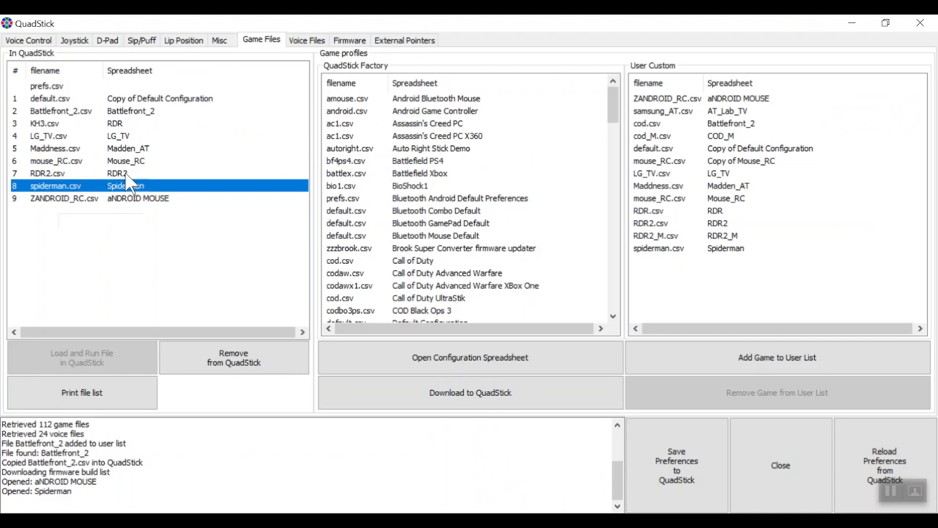
click(79, 168)
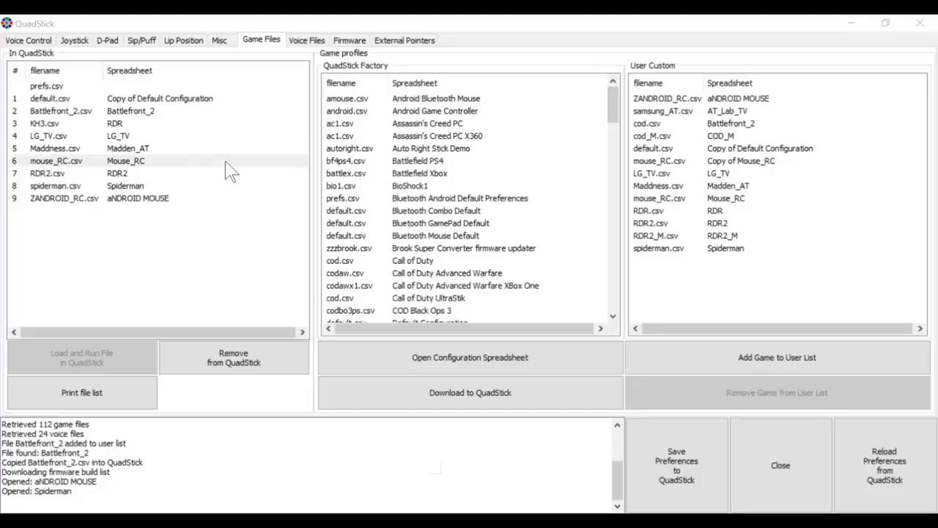
double_click(147, 164)
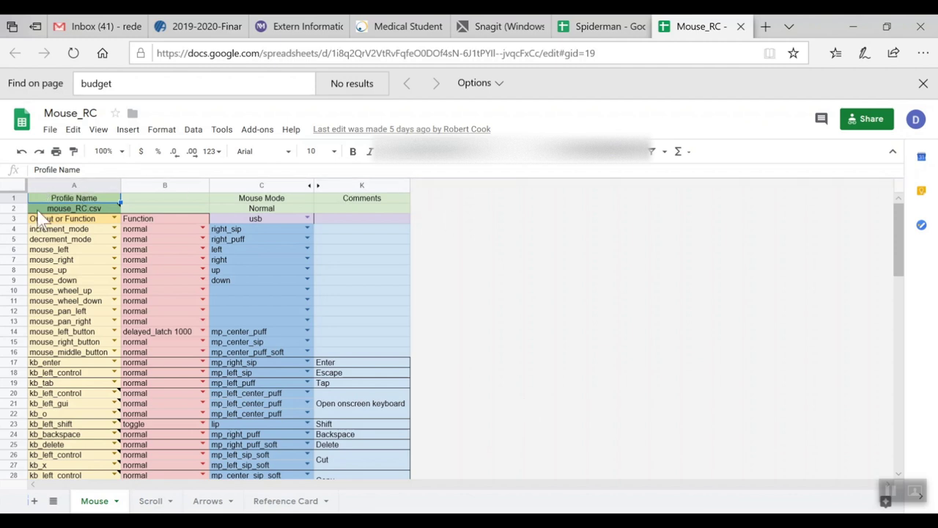
click(153, 506)
click(207, 505)
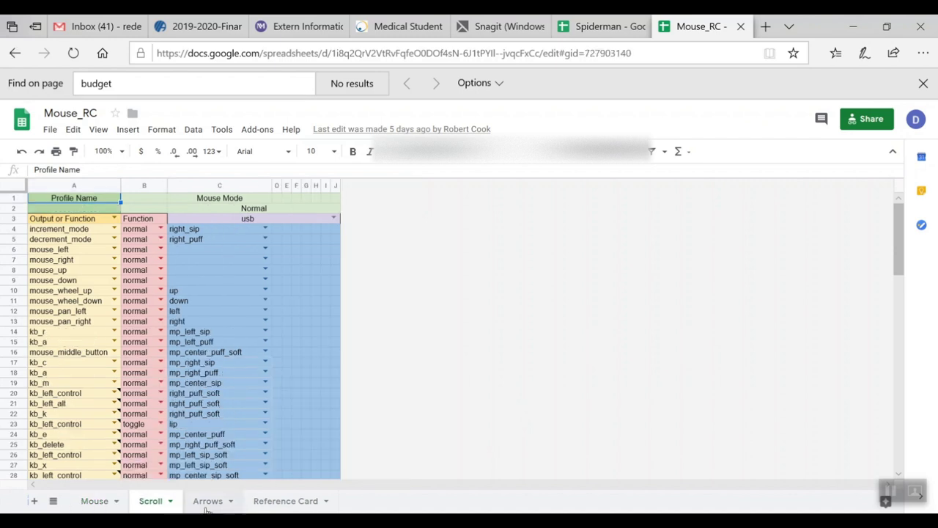
Compare the Mouse and Scroll modes of the Mouse_RC profile
click(93, 505)
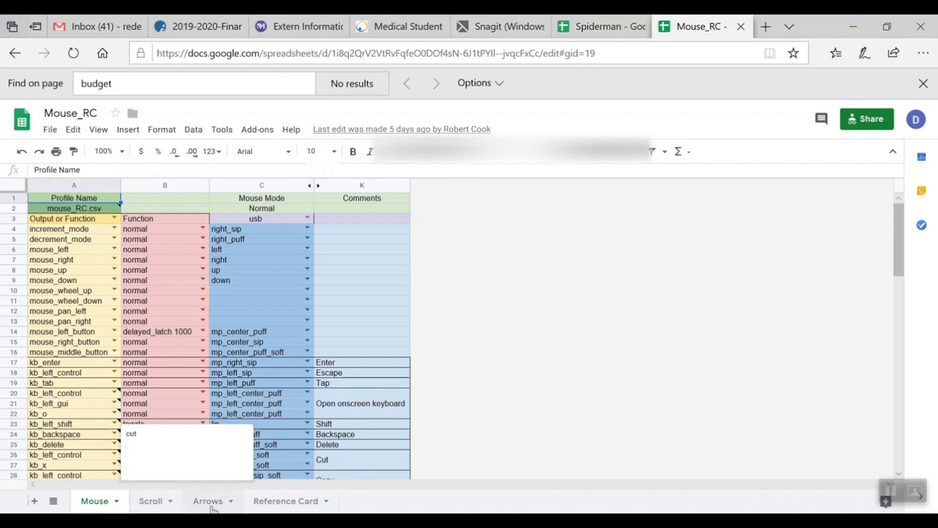
click(149, 505)
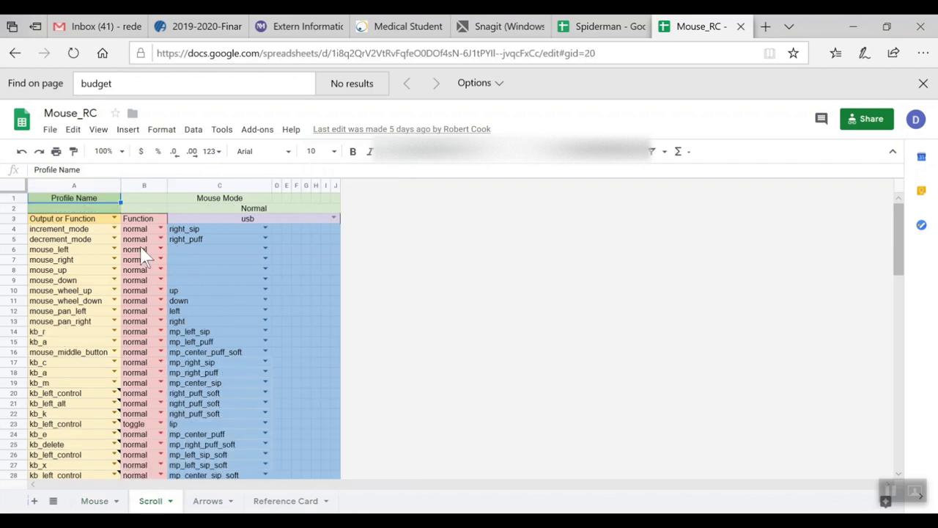
mouse_move(67, 443)
click(94, 500)
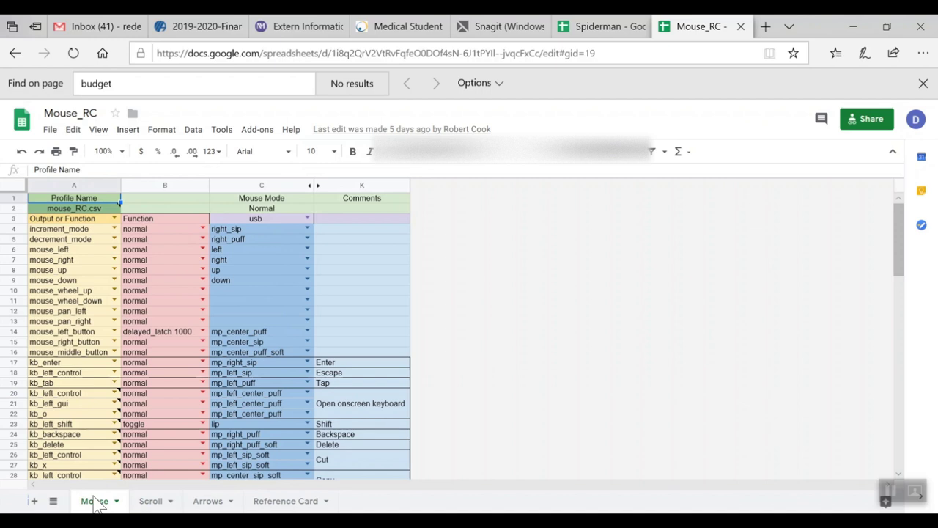
click(152, 504)
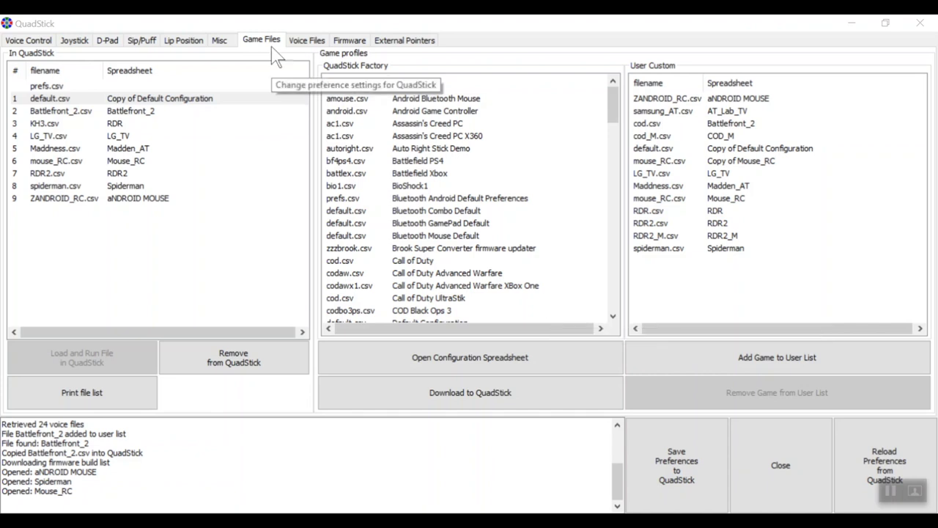
In the QuadStick manager, go through the stored game files default.csv, Battlefront_2.csv and KH3.csv in order
click(92, 100)
click(86, 111)
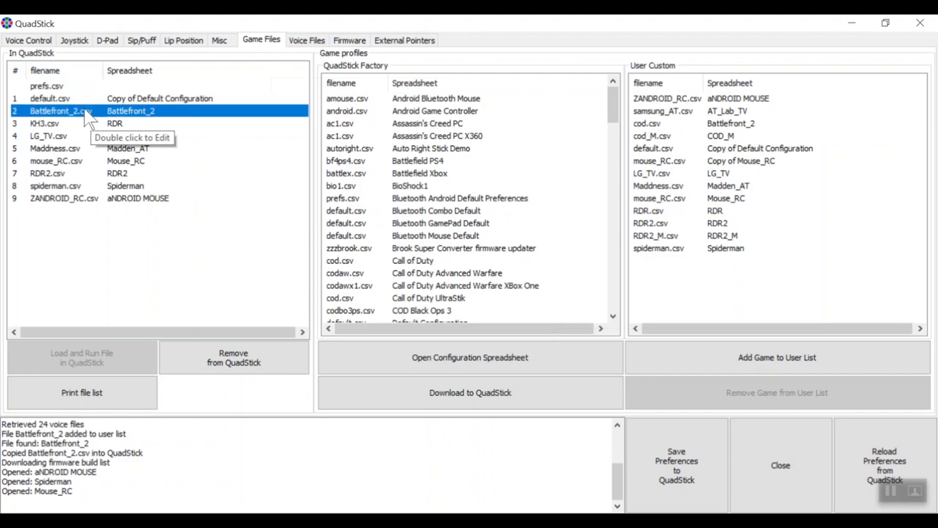
click(81, 126)
Review the Mouse_RC spreadsheet's Mouse mode again, then return to the QuadStick manager and select ZANDROID_RC.csv and spiderman.csv
click(527, 521)
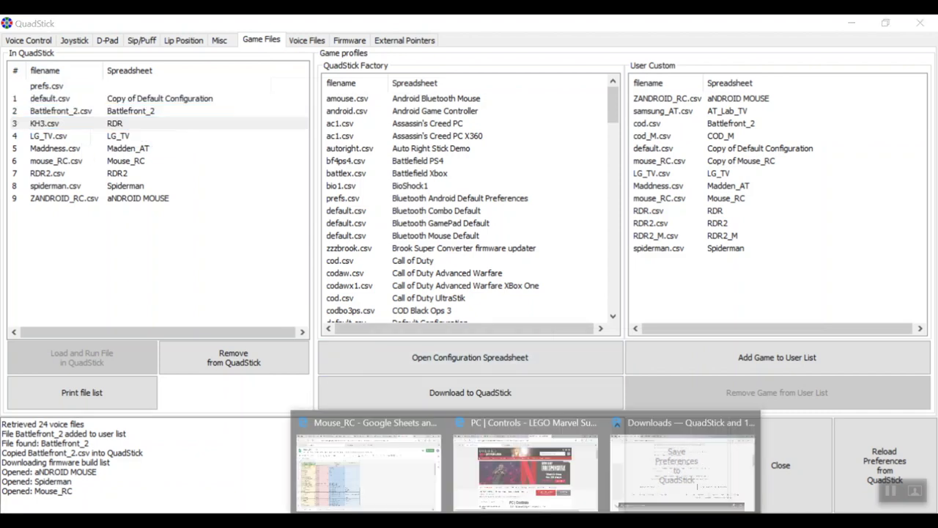
click(365, 443)
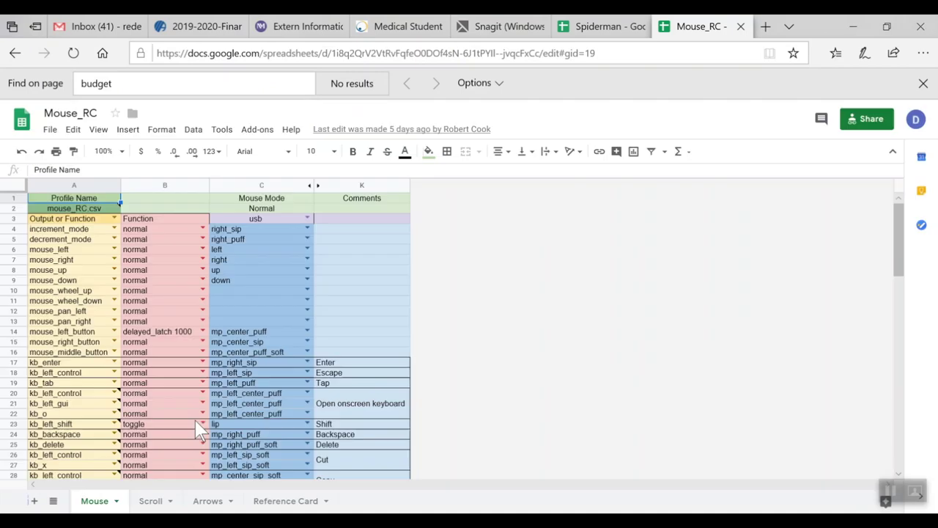
click(864, 26)
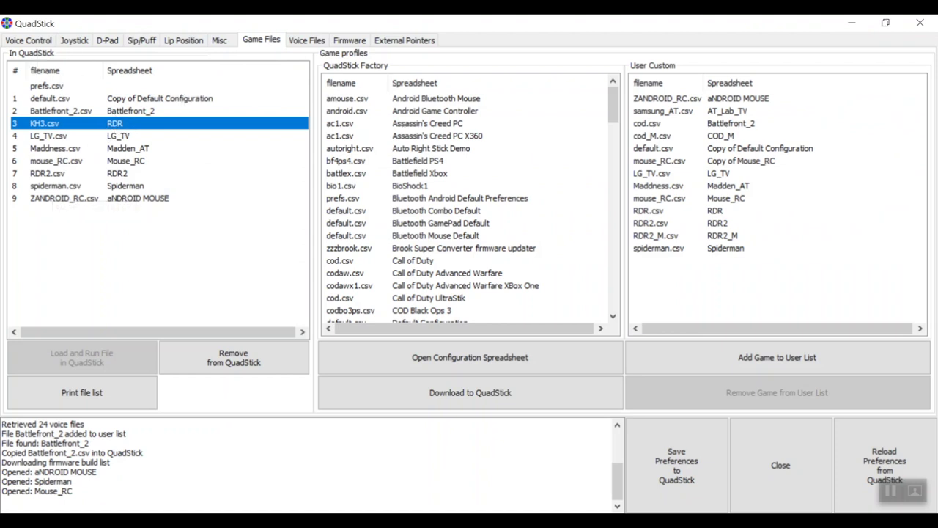
click(45, 199)
click(49, 188)
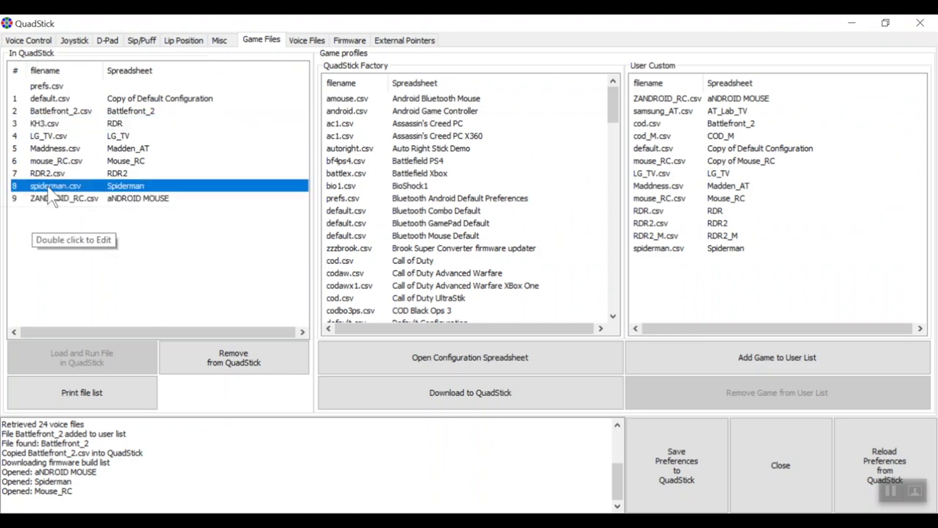